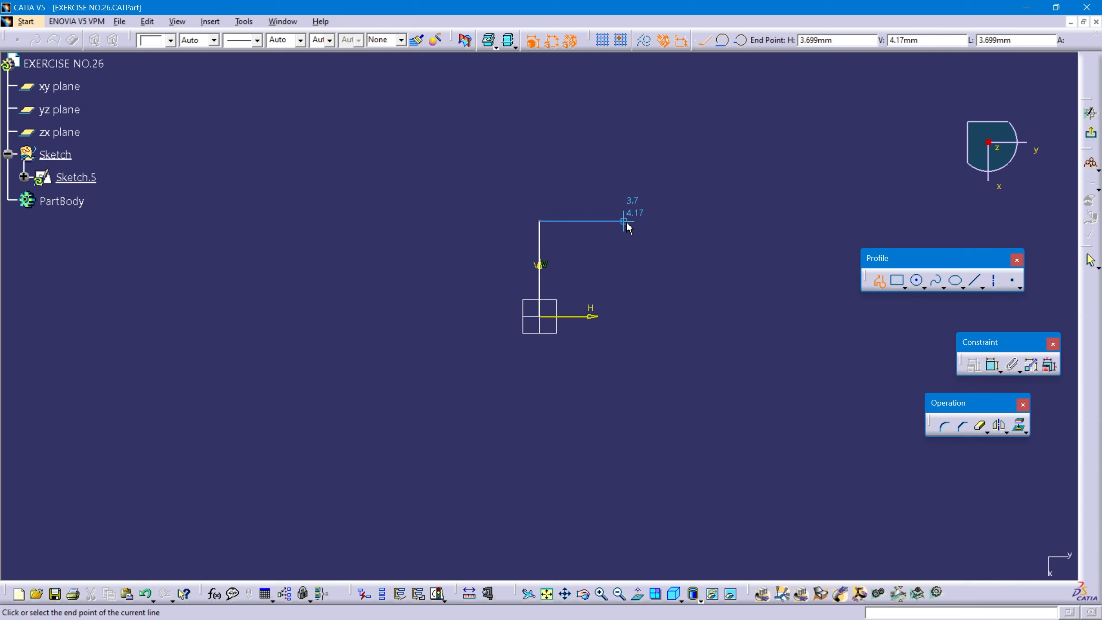
# Complete the closed stepped outline back to the origin, about 10 mm long overall, with the top edge about 5.6 mm and right edge about 2.5 mm
pyautogui.click(667, 221)
pyautogui.click(666, 259)
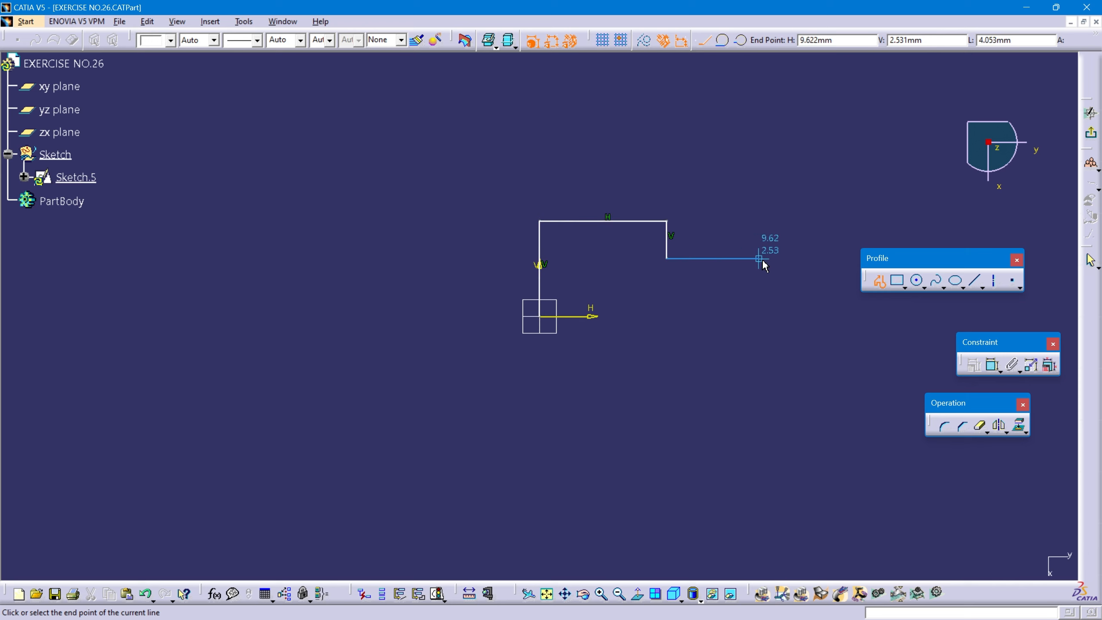
pyautogui.click(768, 259)
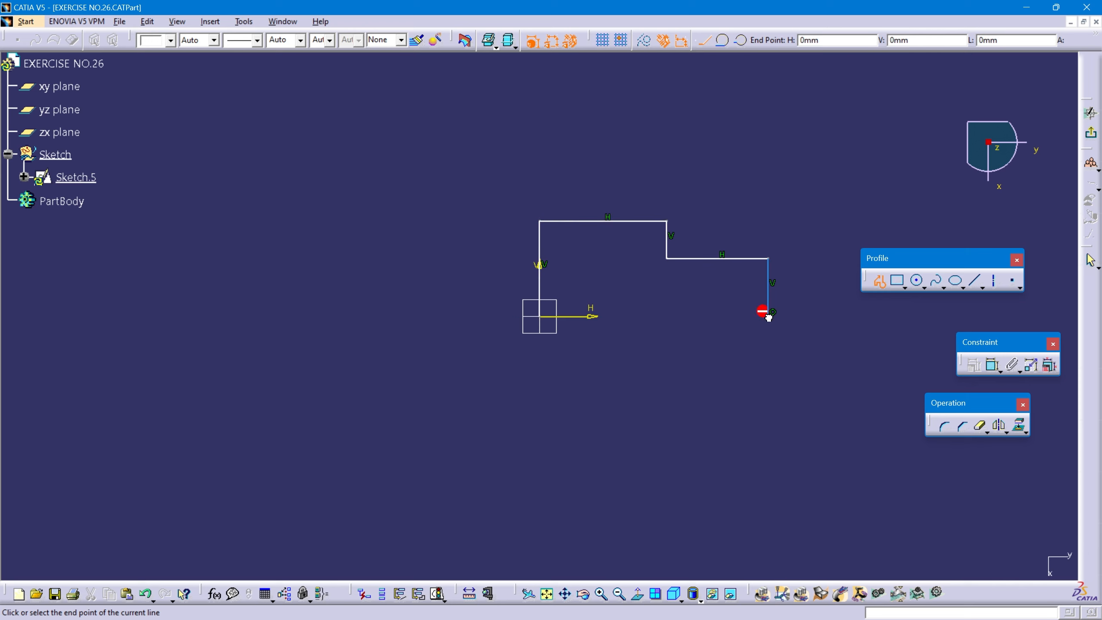
pyautogui.click(769, 317)
pyautogui.click(540, 317)
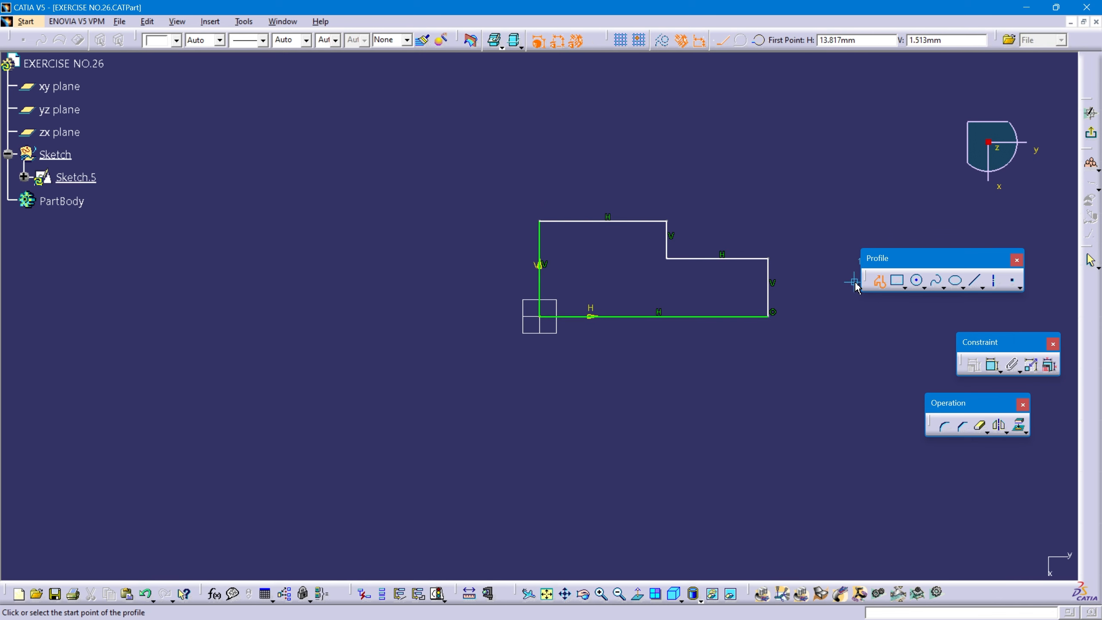
pyautogui.click(878, 279)
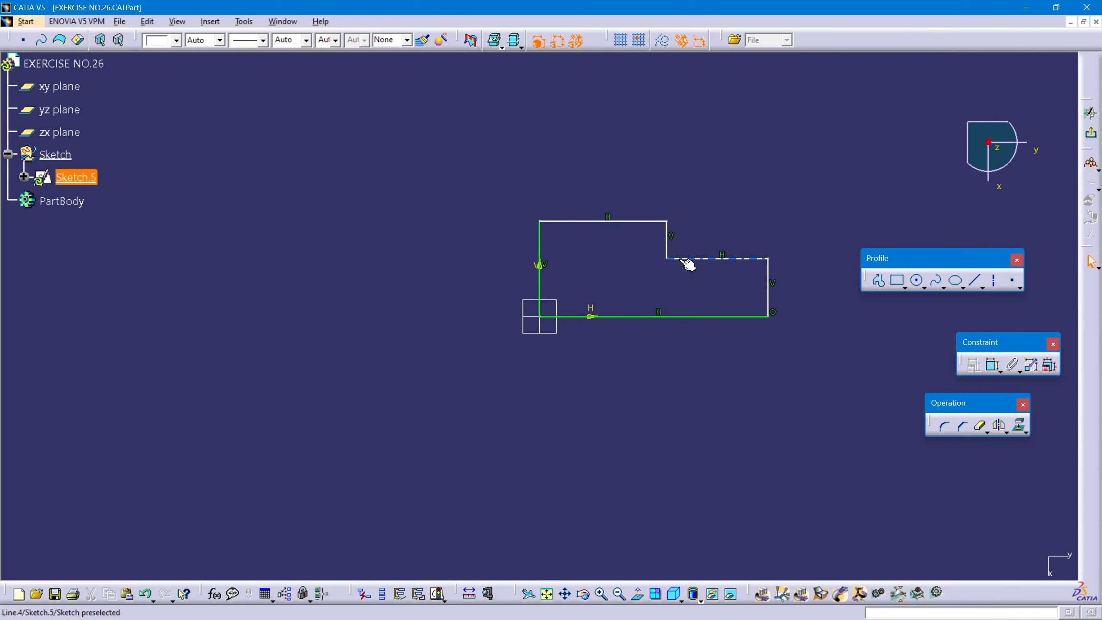
# Dimension the outline's bottom line and set its length to 84 mm
pyautogui.click(993, 365)
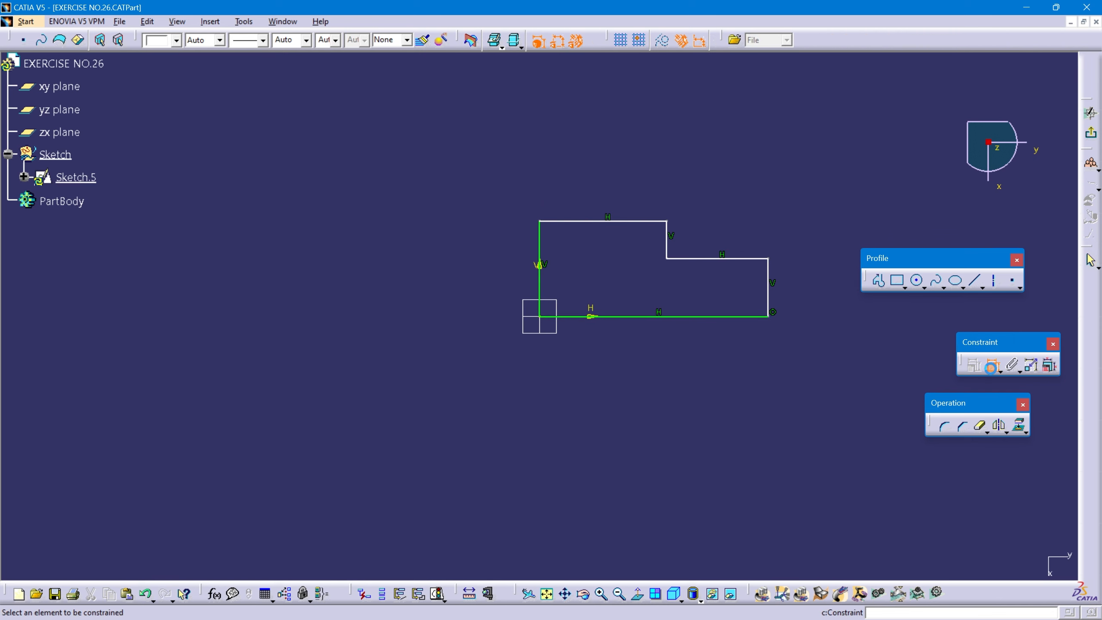
pyautogui.click(650, 318)
pyautogui.click(644, 390)
pyautogui.doubleClick(643, 388)
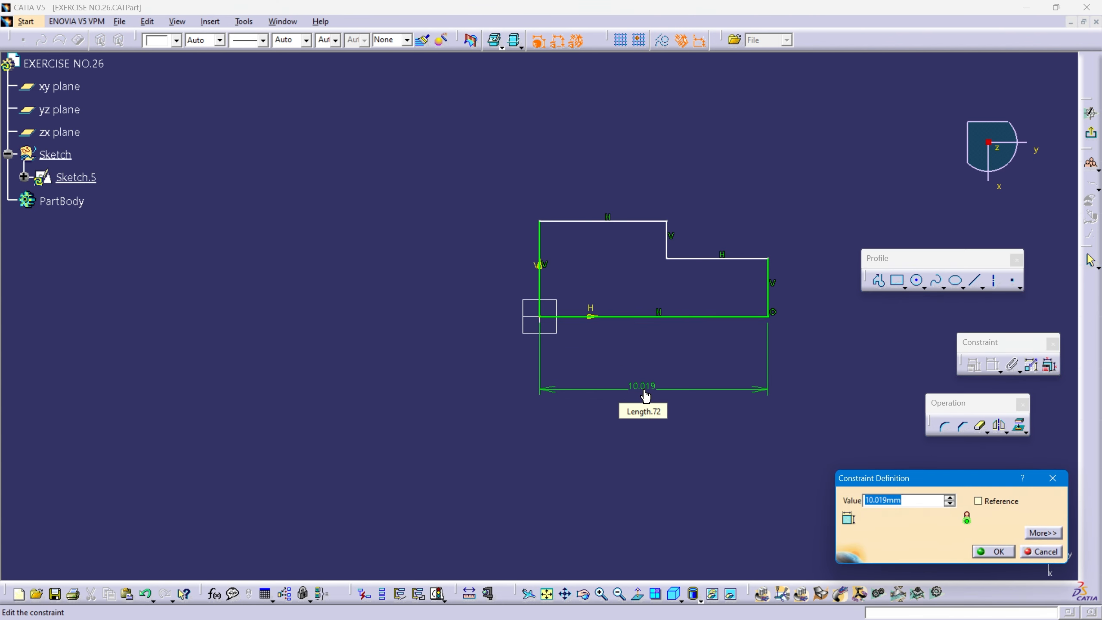
pyautogui.write('4')
pyautogui.press('Return')
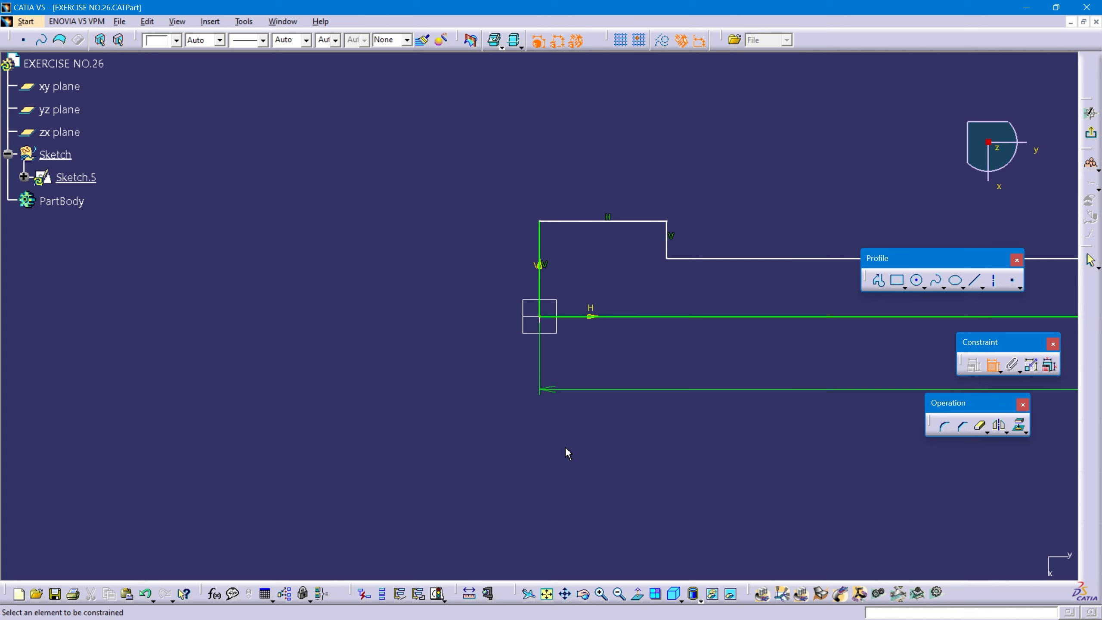
# Dimension the outline's vertical edge at the origin and set its length to 15 mm
pyautogui.click(549, 595)
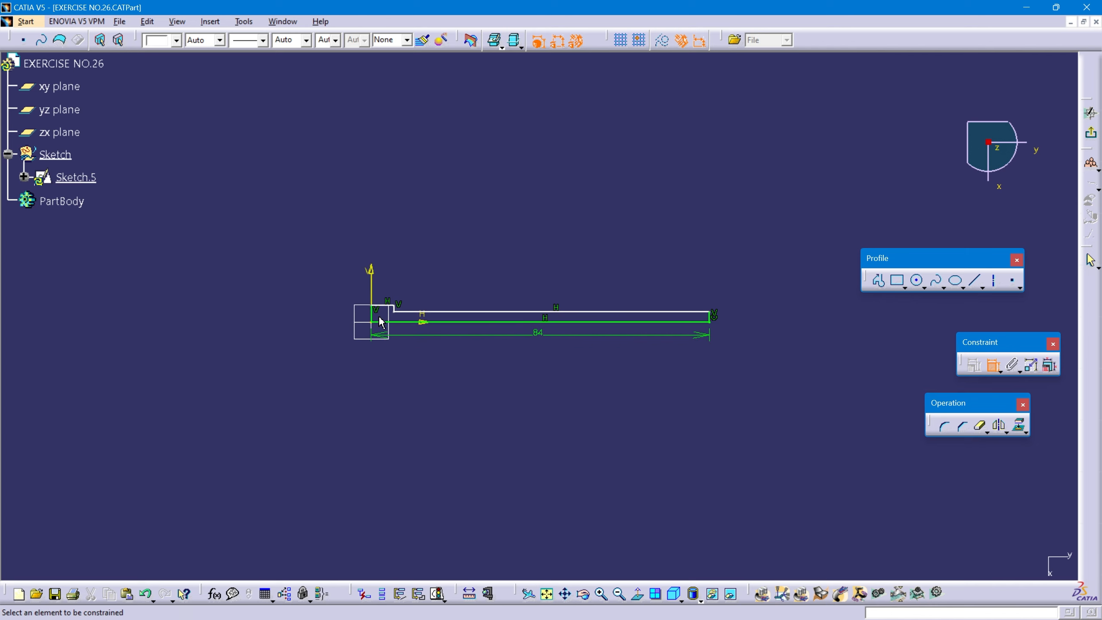
pyautogui.moveTo(377, 323); pyautogui.dragTo(368, 243, button='middle')
pyautogui.moveTo(242, 322); pyautogui.dragTo(367, 329, button='middle')
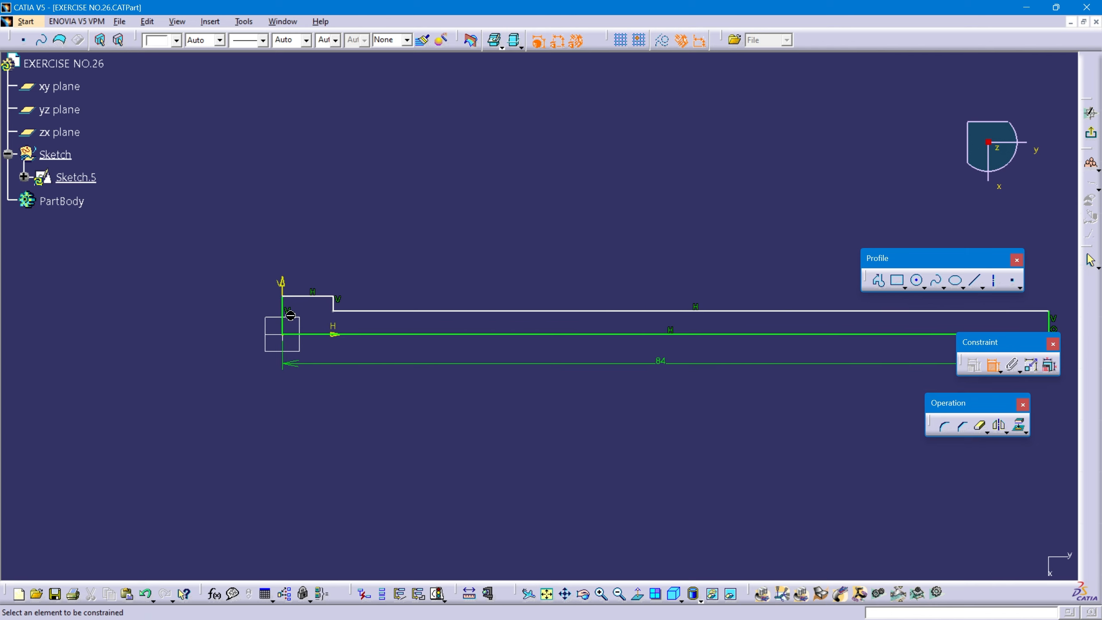
pyautogui.click(284, 322)
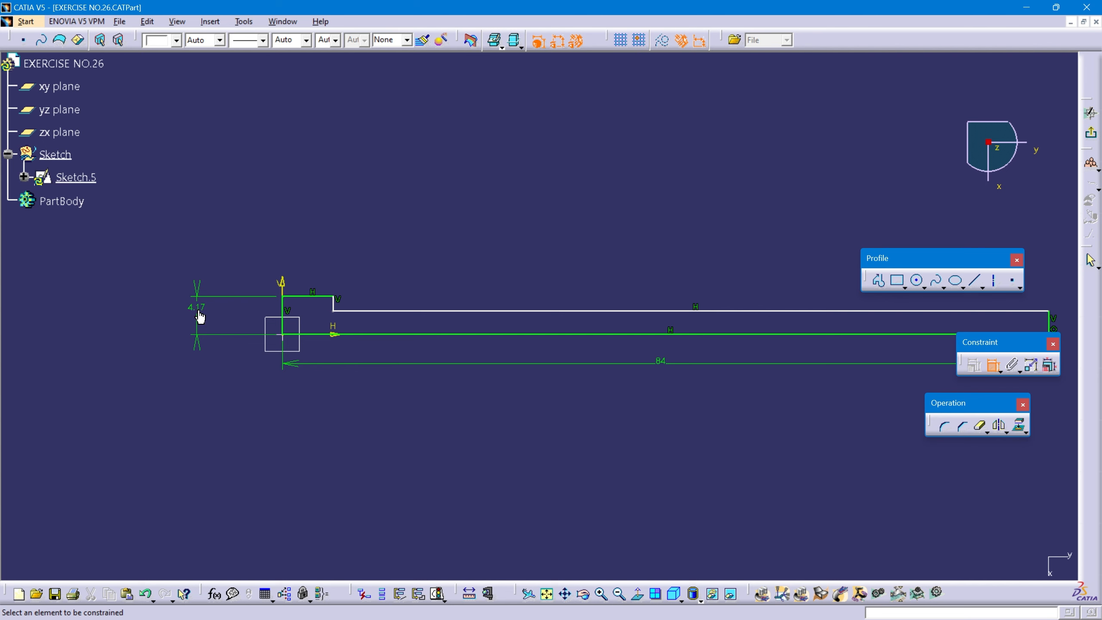
pyautogui.click(200, 317)
pyautogui.doubleClick(200, 316)
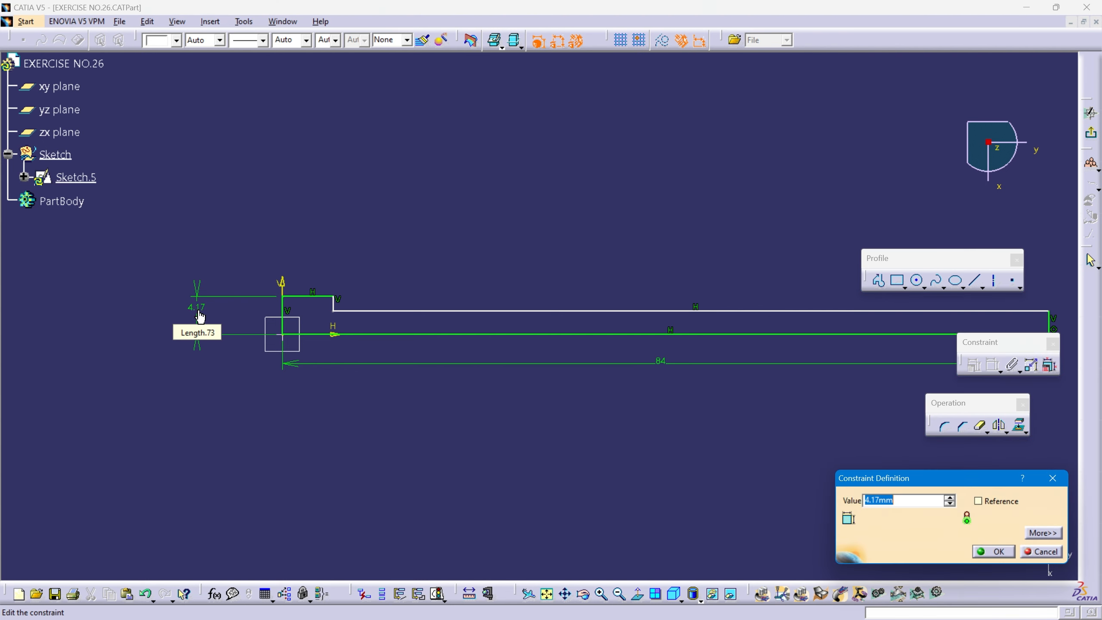
pyautogui.write('15')
pyautogui.press('Return')
# Dimension the short upper horizontal edge of the outline and set its length to 29.8 mm
pyautogui.moveTo(351, 236); pyautogui.dragTo(341, 327, button='middle')
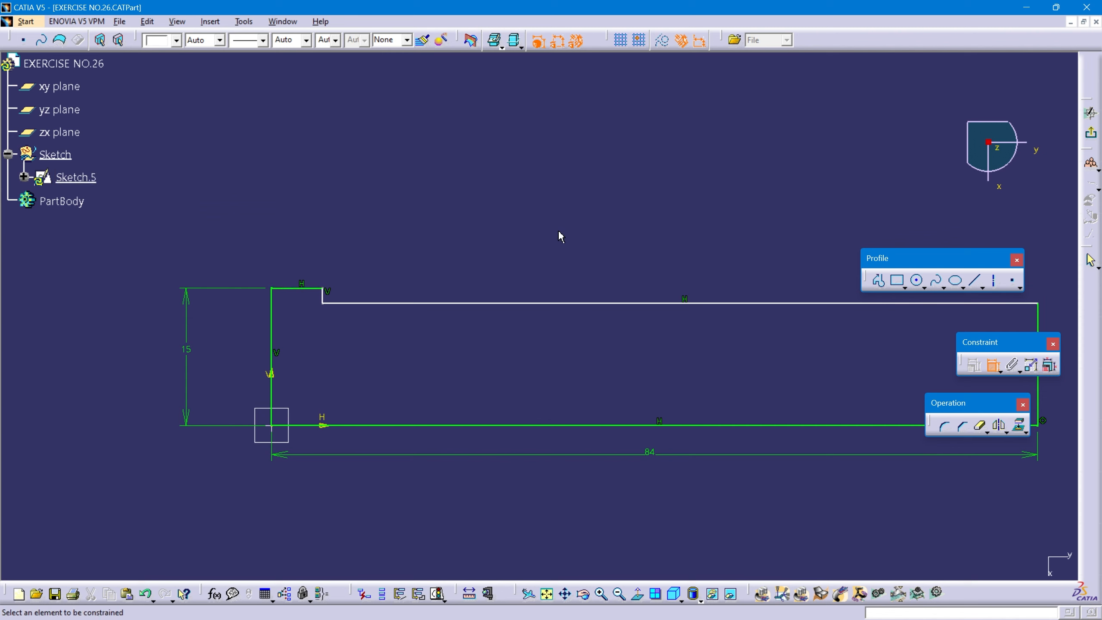
pyautogui.click(306, 295)
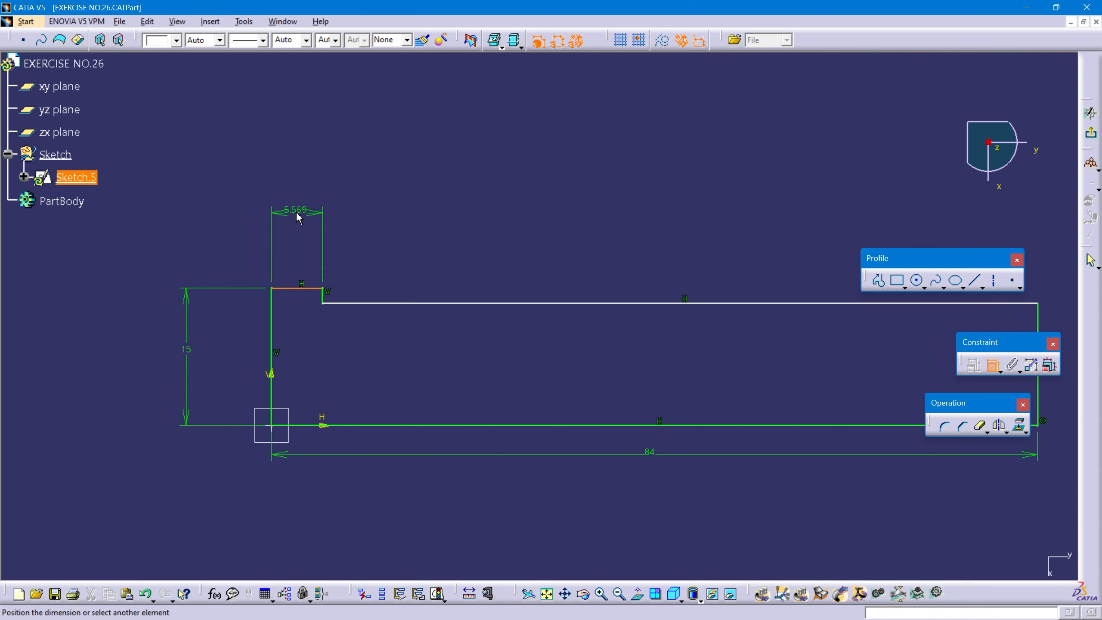
pyautogui.click(298, 218)
pyautogui.doubleClick(298, 218)
pyautogui.write('29')
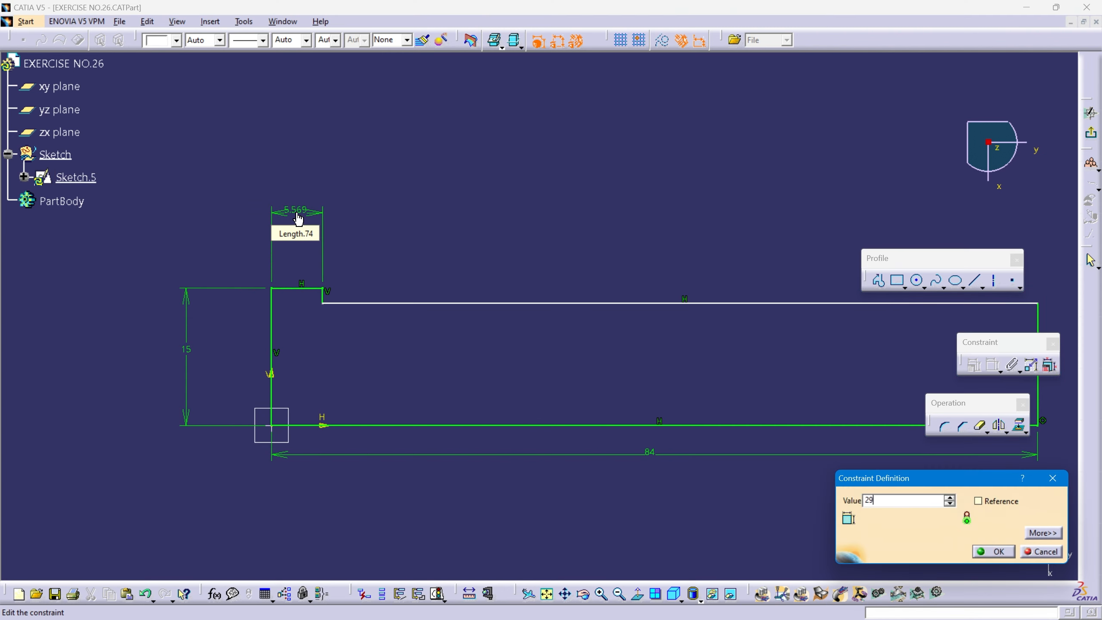
pyautogui.write('.8')
pyautogui.press('Return')
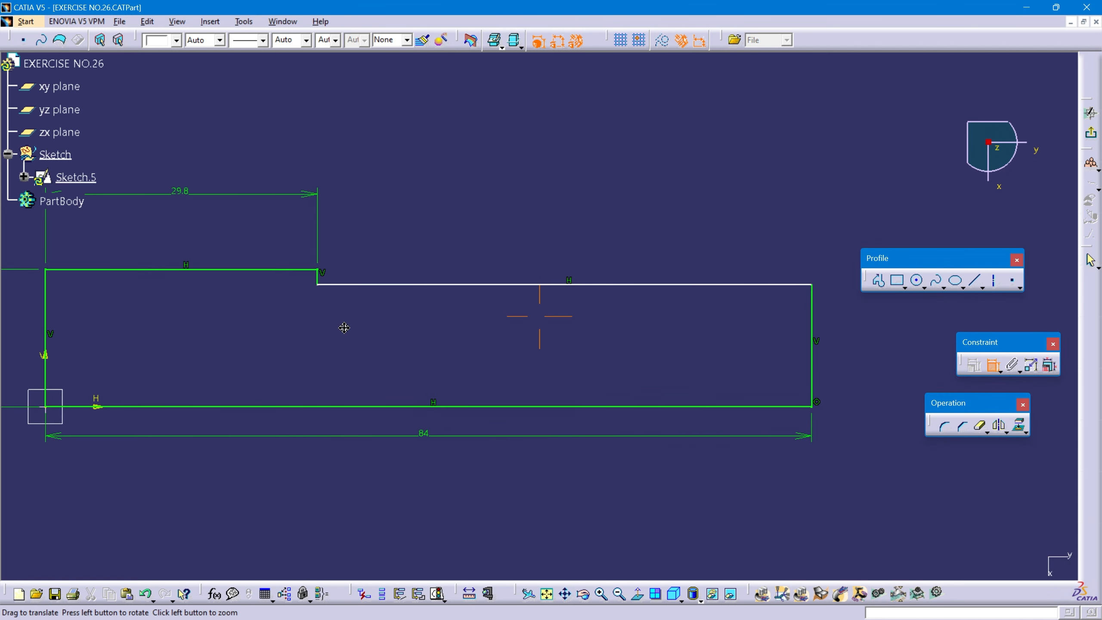
# Dimension the vertical edge at the outline's far end, set it to 19/2 mm, and finish dimensioning
pyautogui.click(813, 398)
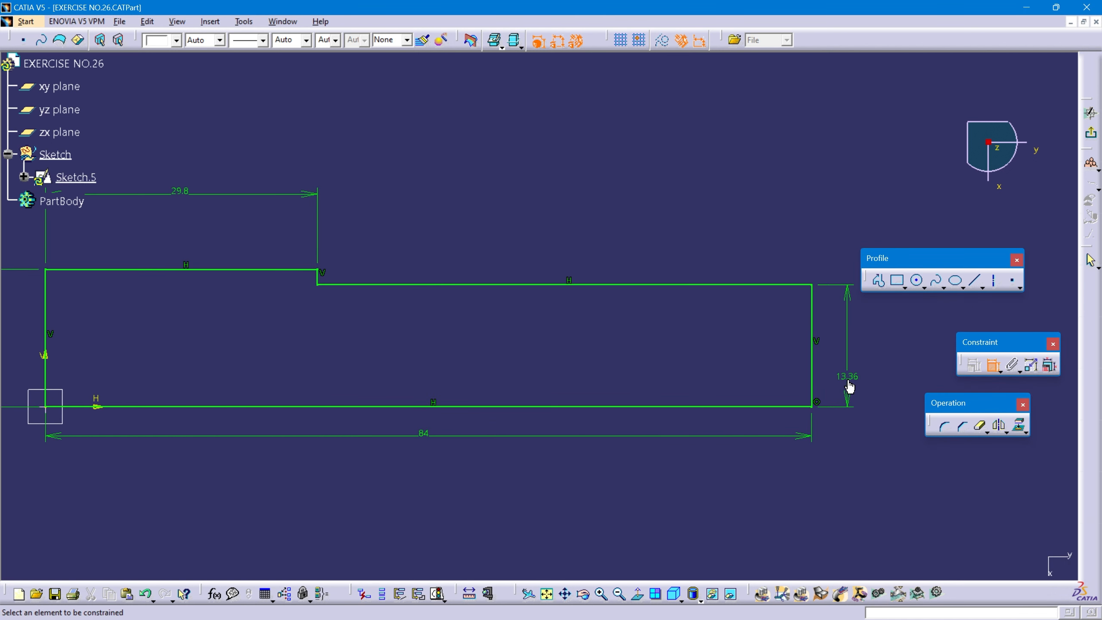
pyautogui.click(846, 381)
pyautogui.doubleClick(847, 381)
pyautogui.write('19/2')
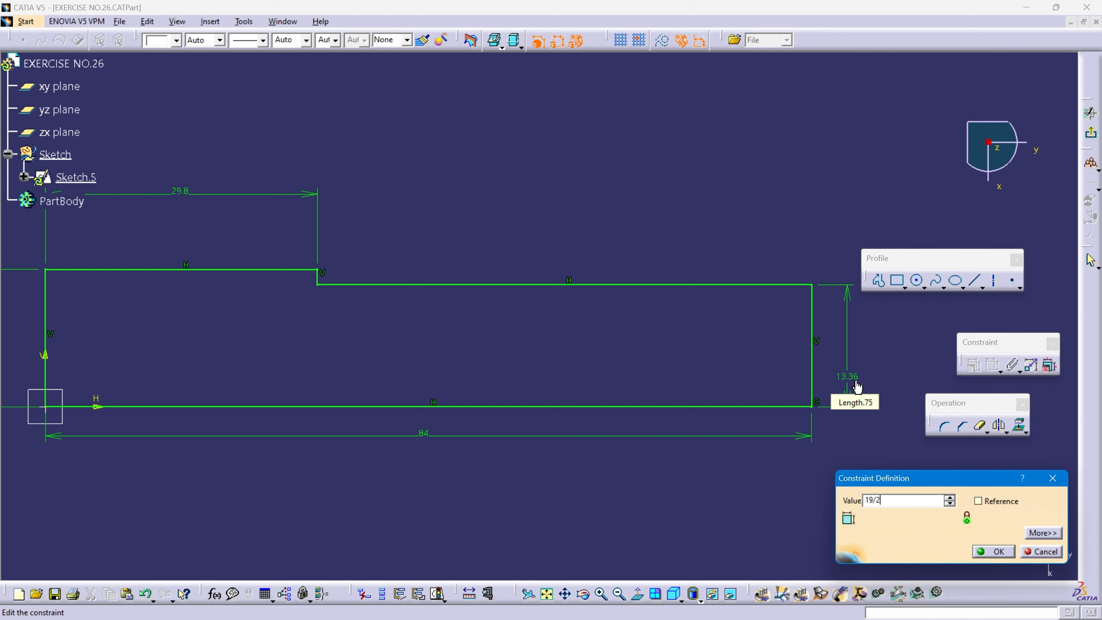
pyautogui.press('Return')
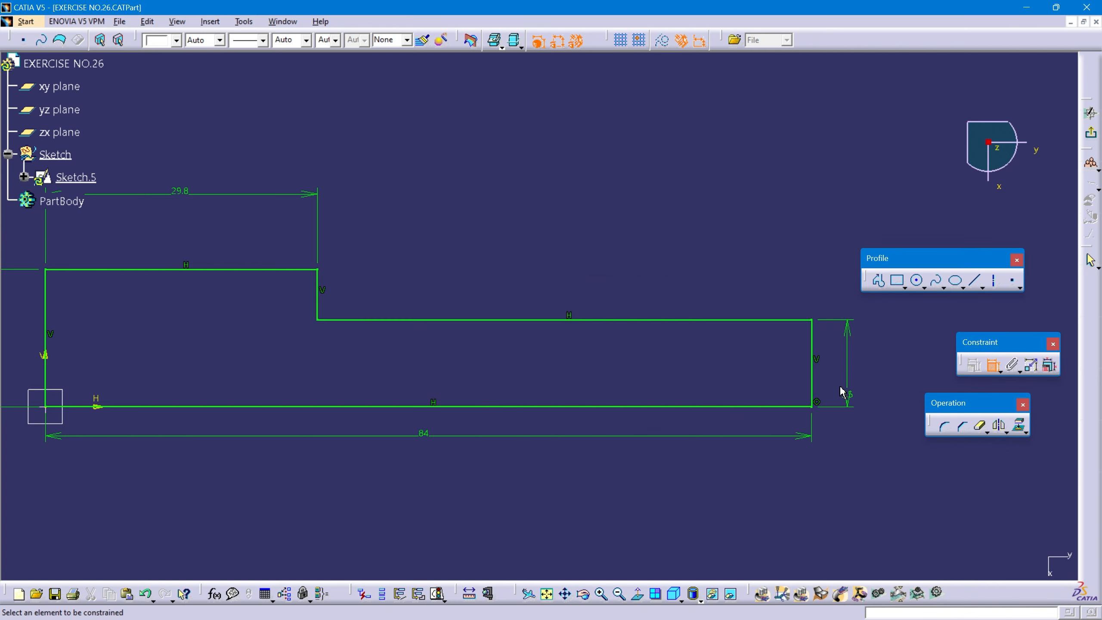
pyautogui.moveTo(843, 387); pyautogui.dragTo(839, 362)
pyautogui.moveTo(437, 362)
pyautogui.mouseDown(button='middle')
pyautogui.moveTo(472, 345)
pyautogui.moveTo(494, 397)
pyautogui.mouseUp(button='middle')
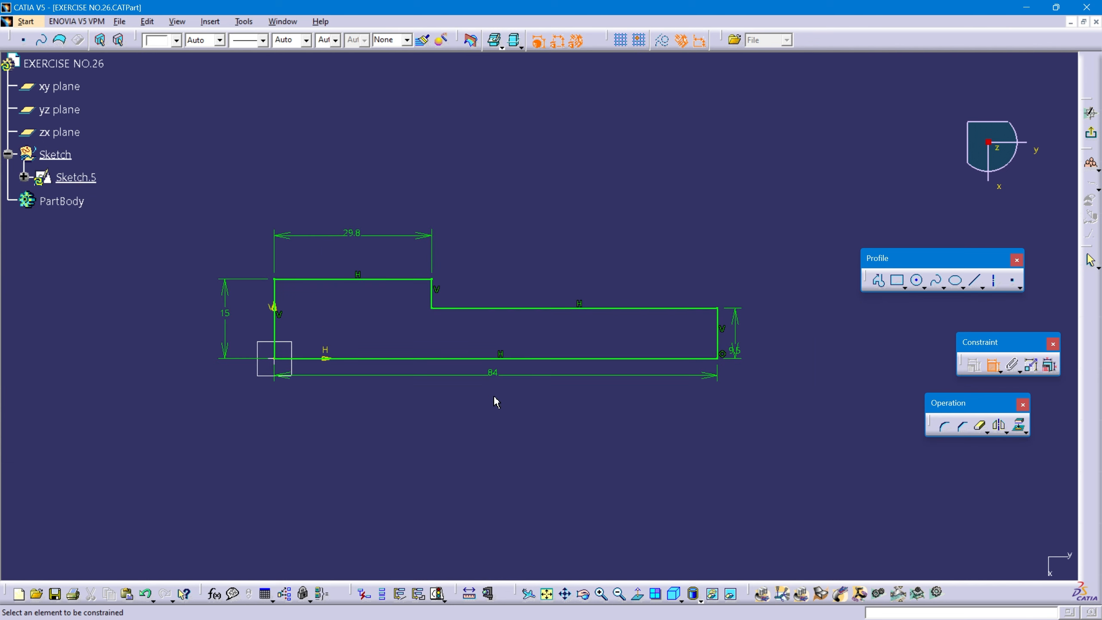
pyautogui.press('Escape')
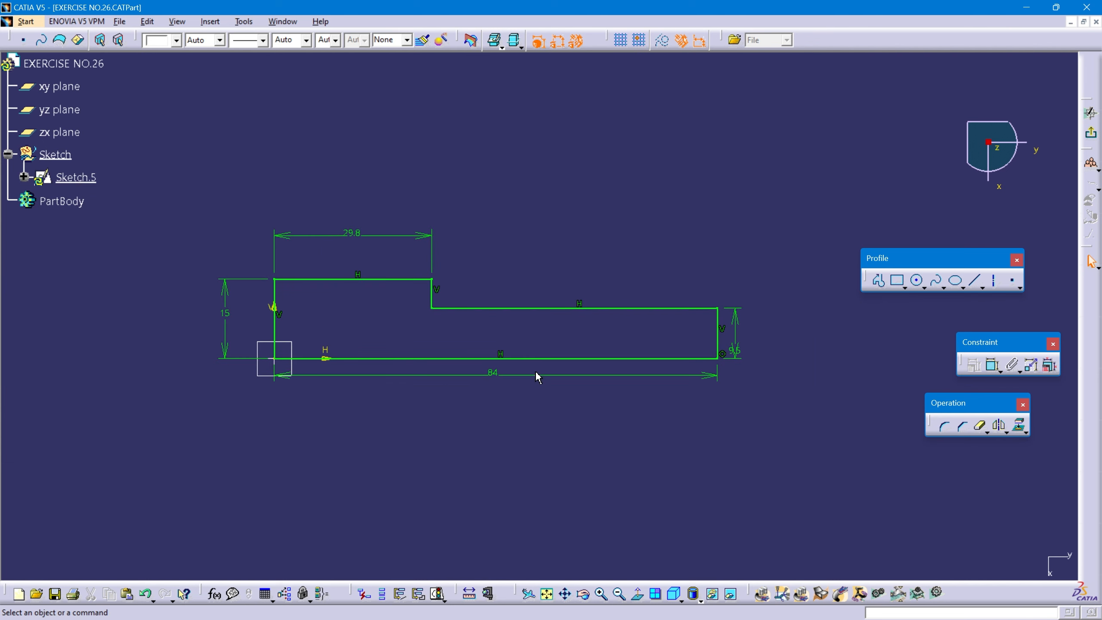
# Convert the 84 mm bottom line into a construction element
pyautogui.click(532, 359)
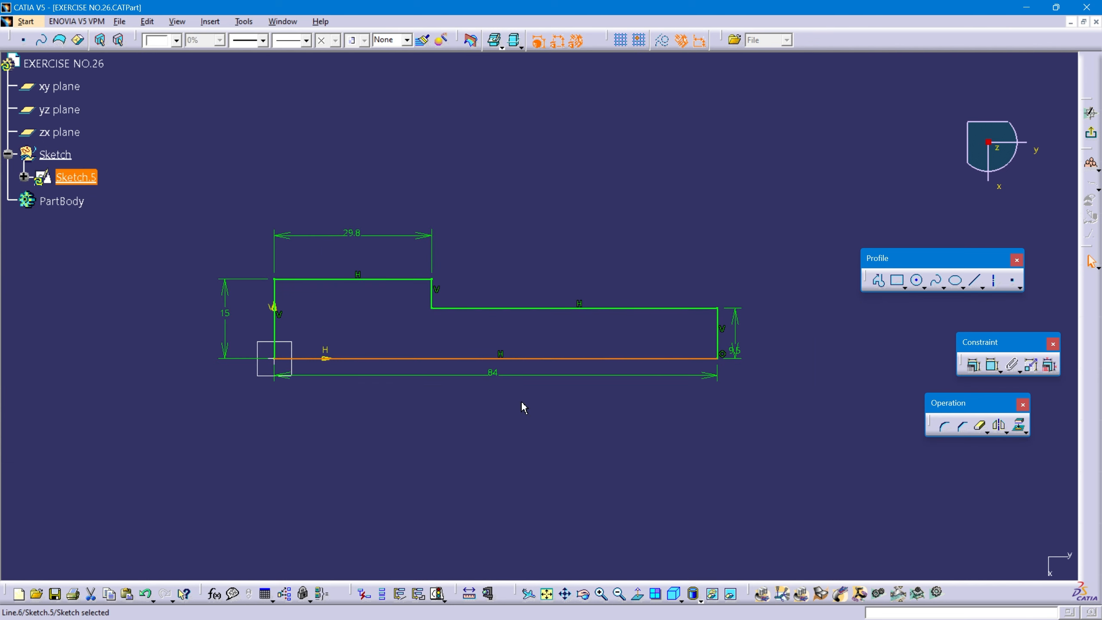
pyautogui.click(662, 41)
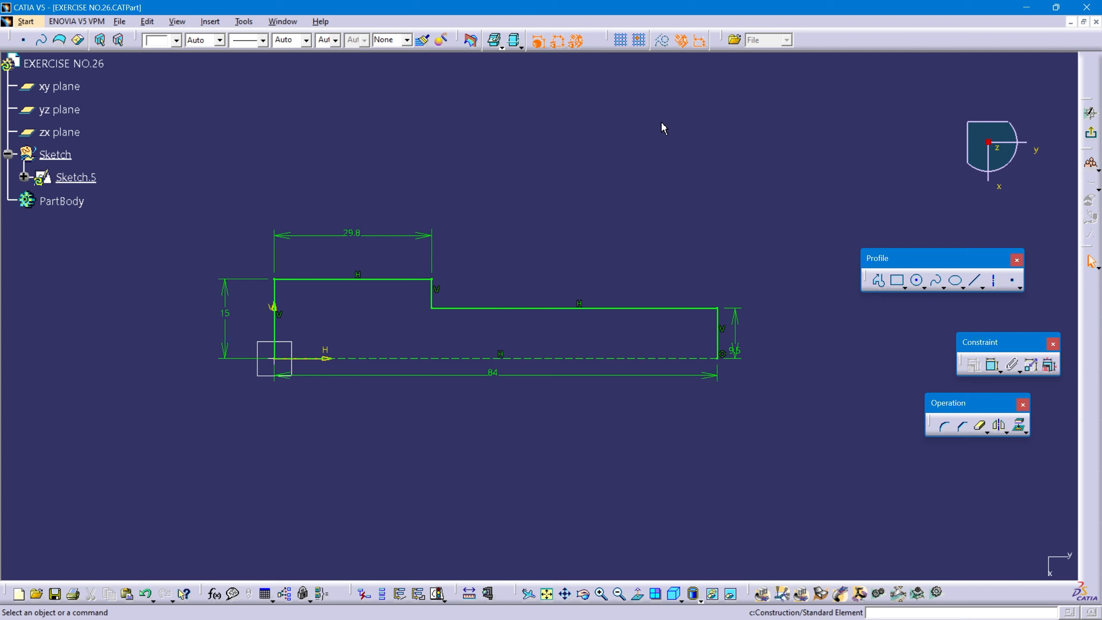
# Round the inner corner of the step with a Corner and set its radius to 2 mm
pyautogui.click(944, 426)
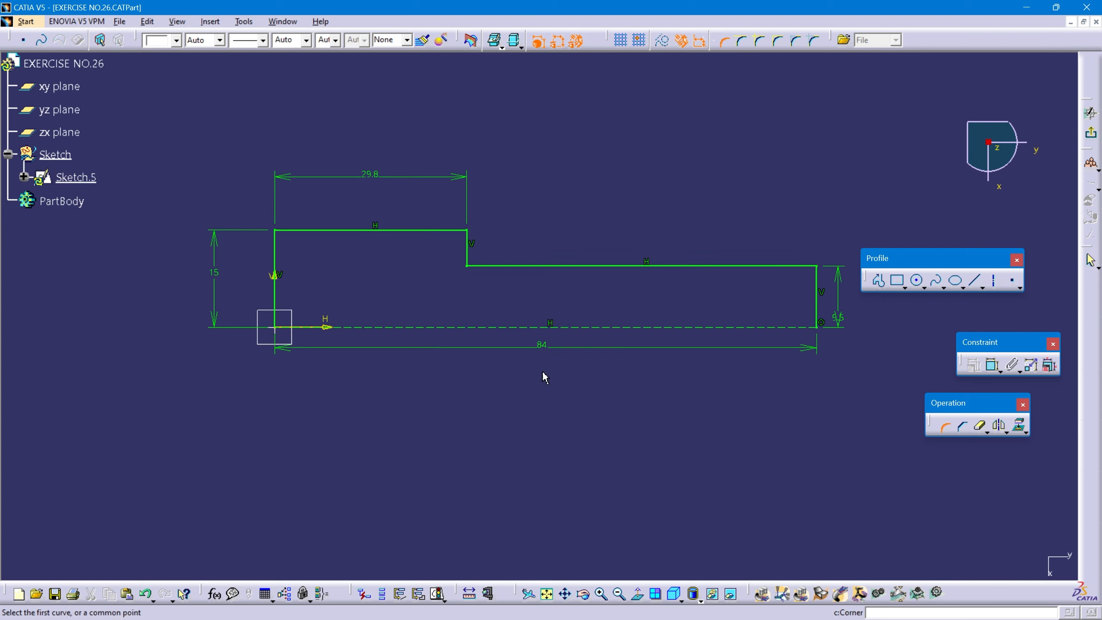
pyautogui.click(473, 260)
pyautogui.click(489, 265)
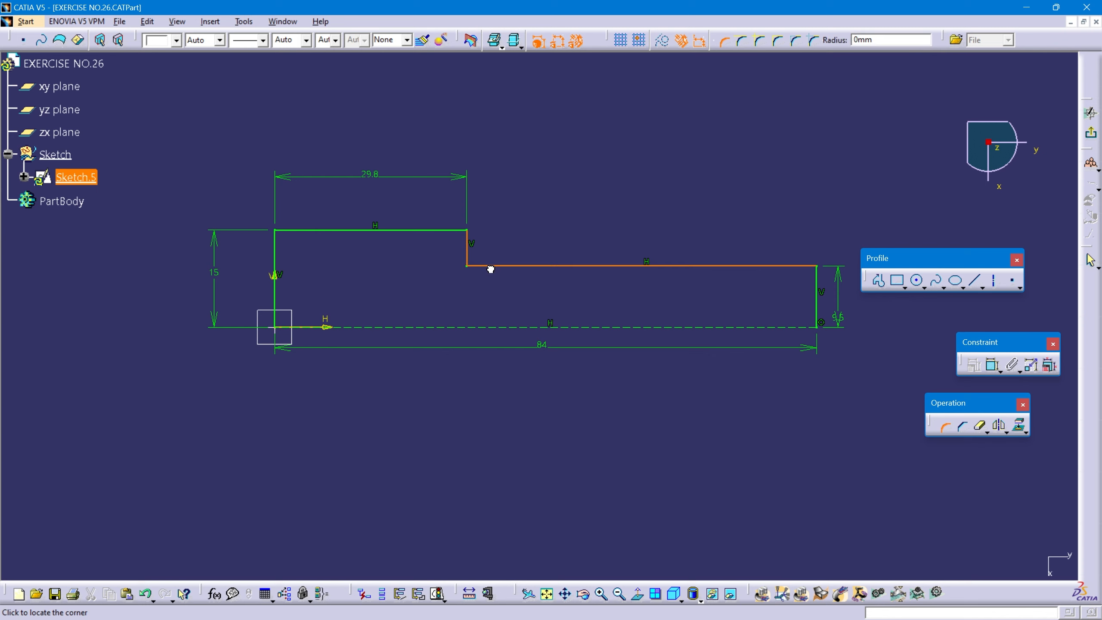
pyautogui.click(479, 262)
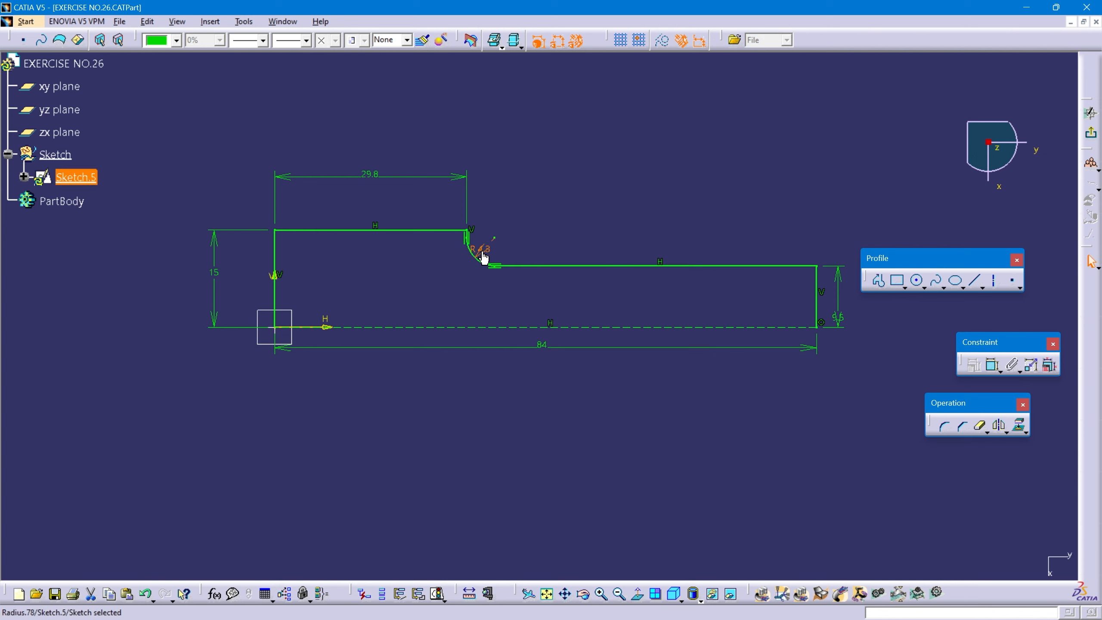
pyautogui.doubleClick(484, 258)
pyautogui.write('2')
pyautogui.press('Return')
pyautogui.click(569, 209)
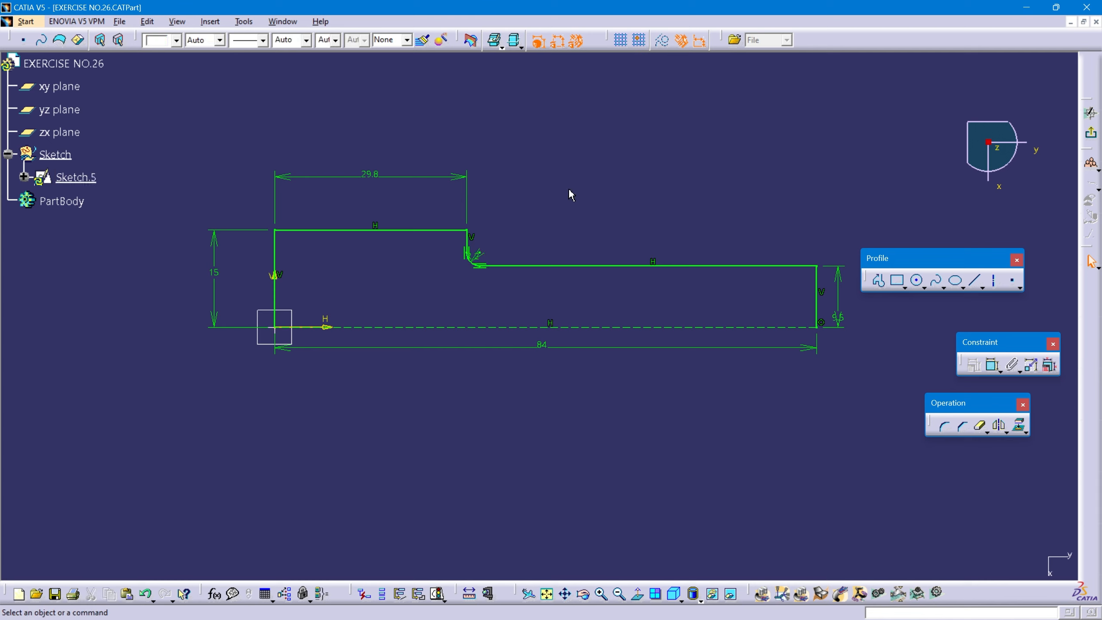
# Hide the dimensional and geometrical constraints and mirror the solid outline about the horizontal construction line
pyautogui.click(557, 41)
pyautogui.click(575, 41)
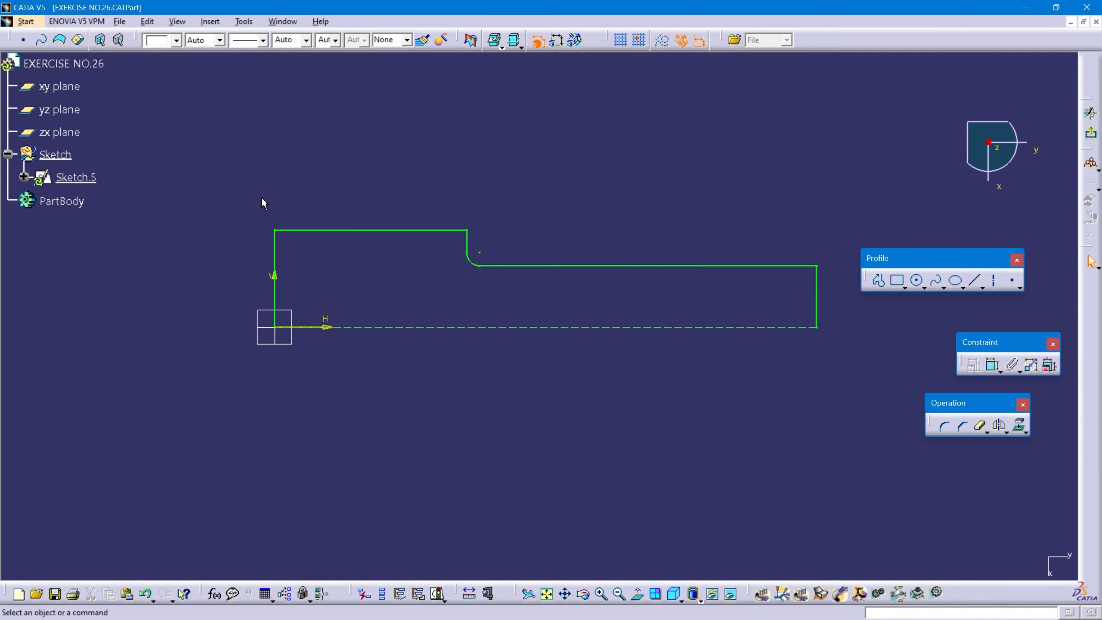
pyautogui.moveTo(242, 193)
pyautogui.mouseDown()
pyautogui.moveTo(820, 306)
pyautogui.moveTo(829, 323)
pyautogui.mouseUp()
pyautogui.keyDown('ctrl'); pyautogui.click(817, 308); pyautogui.keyUp('ctrl')
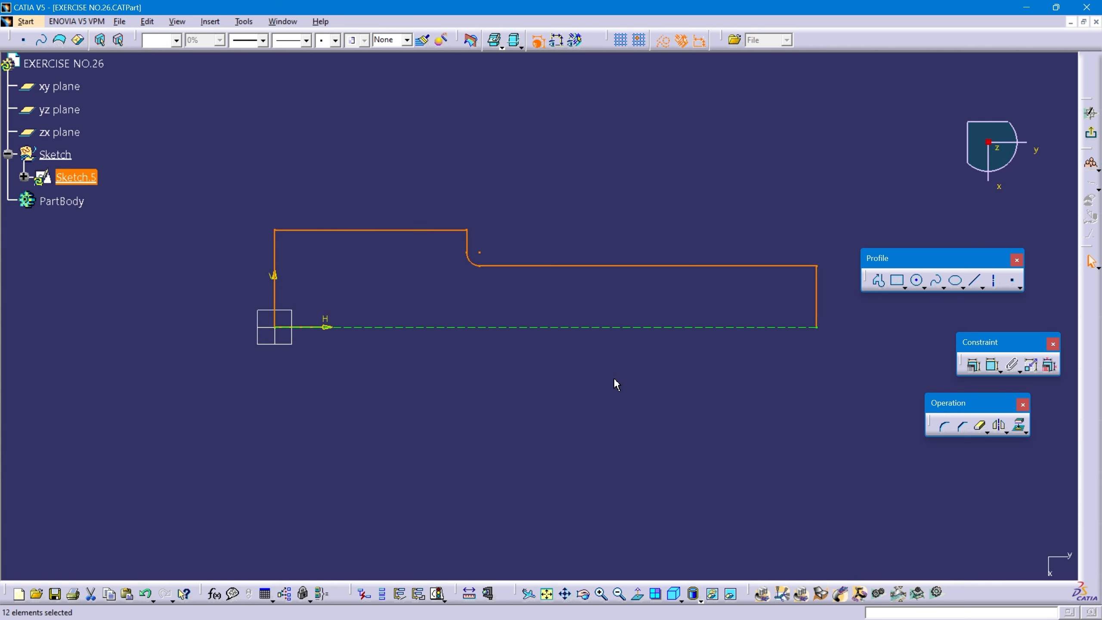
pyautogui.click(999, 425)
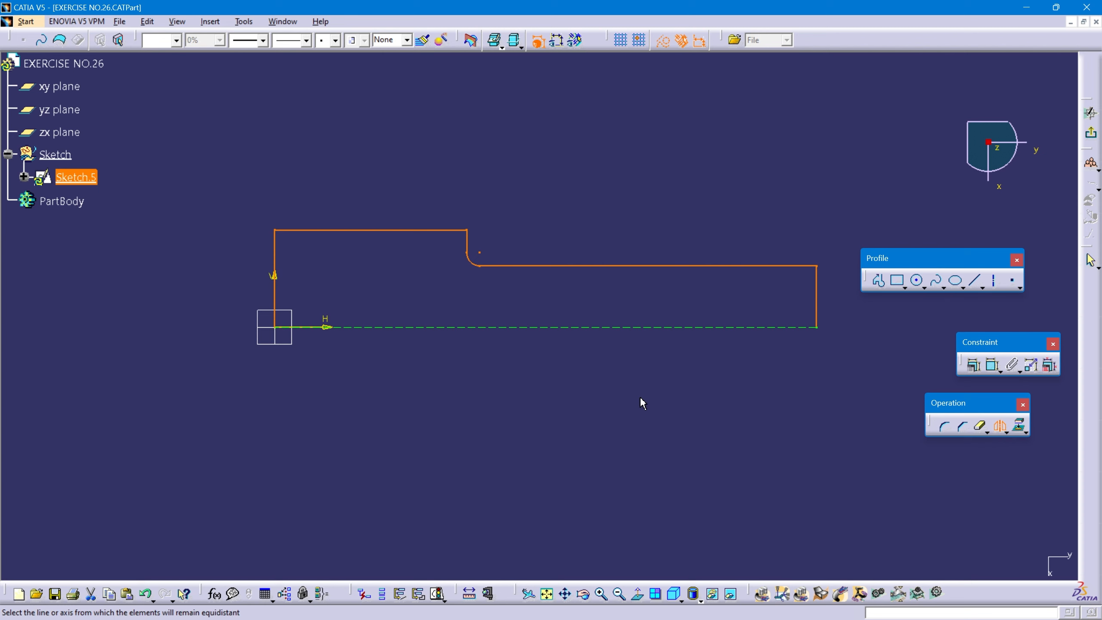
pyautogui.click(552, 330)
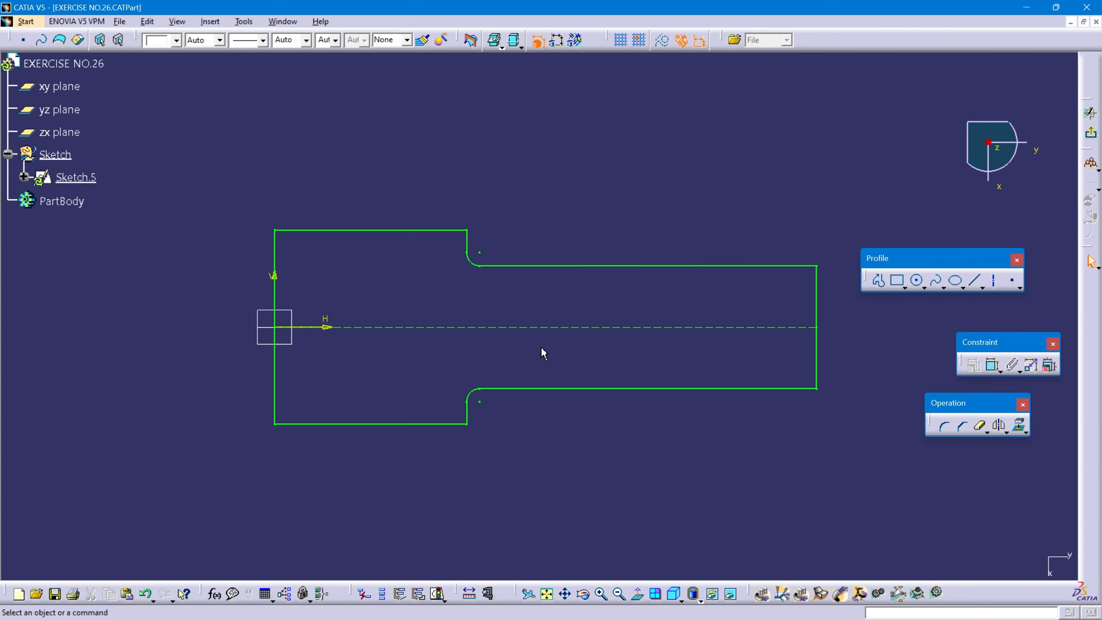
# Show the dimensional and geometrical constraints again and exit the sketch to the 3D part
pyautogui.click(556, 41)
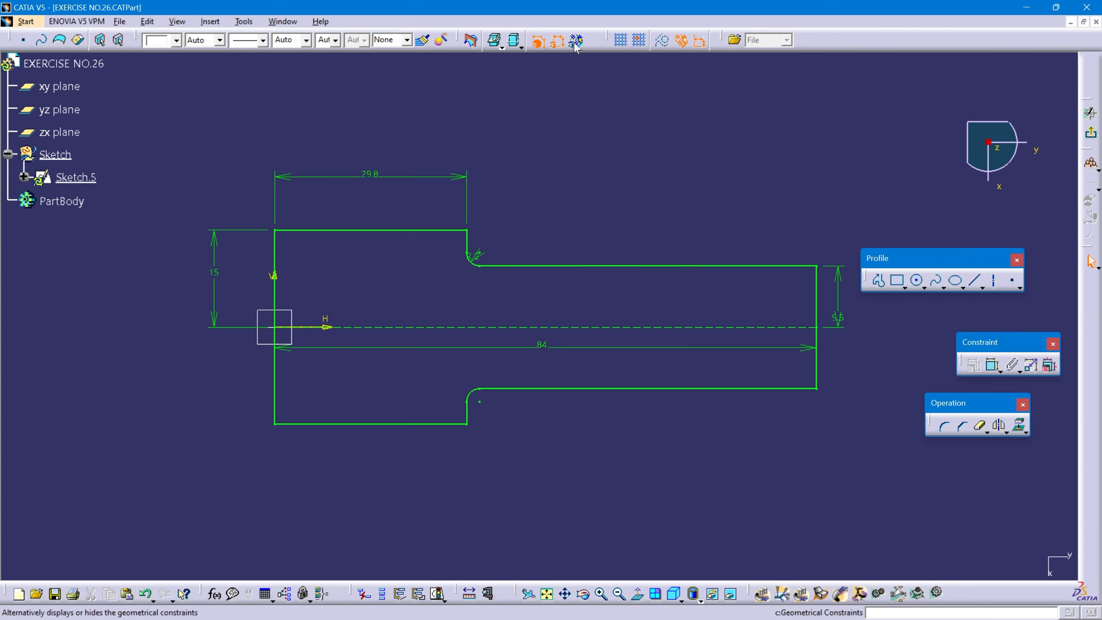
pyautogui.click(576, 40)
pyautogui.moveTo(529, 316); pyautogui.dragTo(508, 305, button='middle')
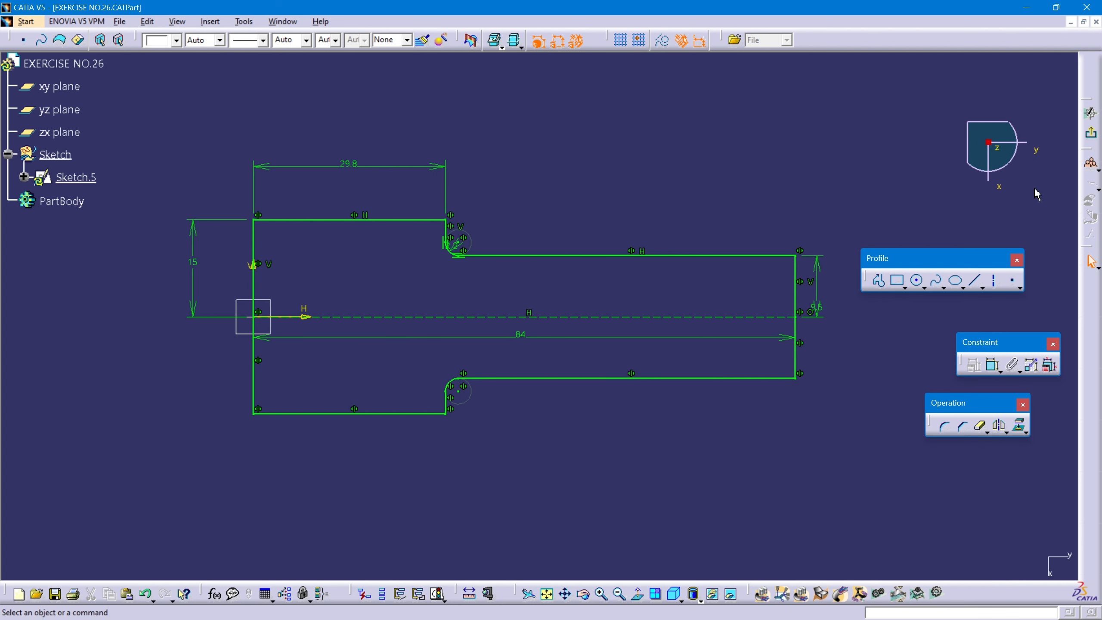
pyautogui.click(1091, 134)
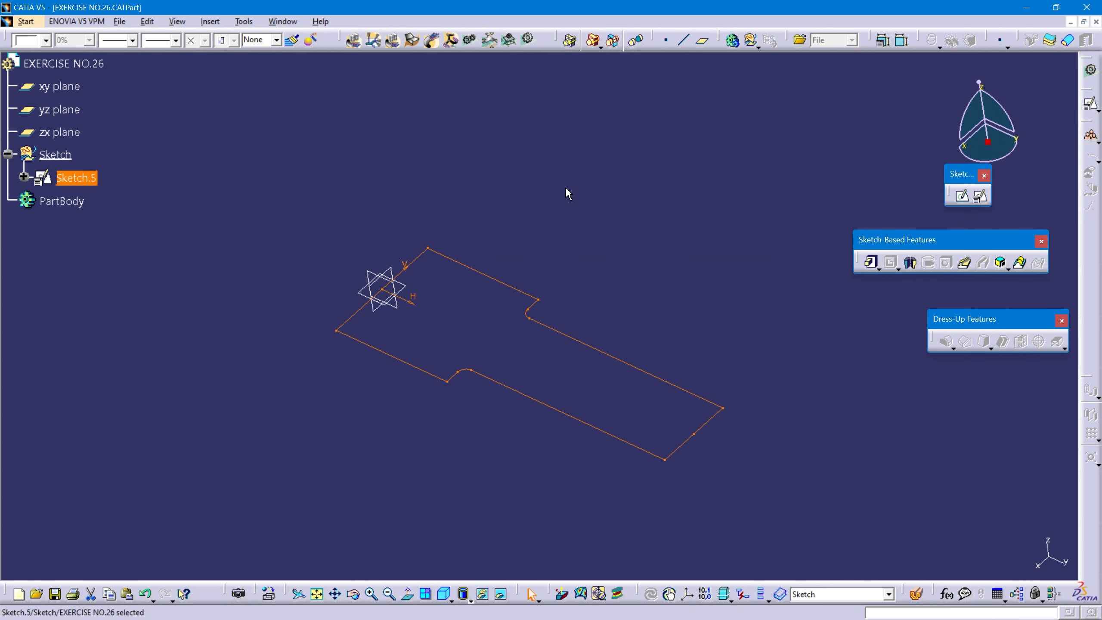
pyautogui.click(611, 219)
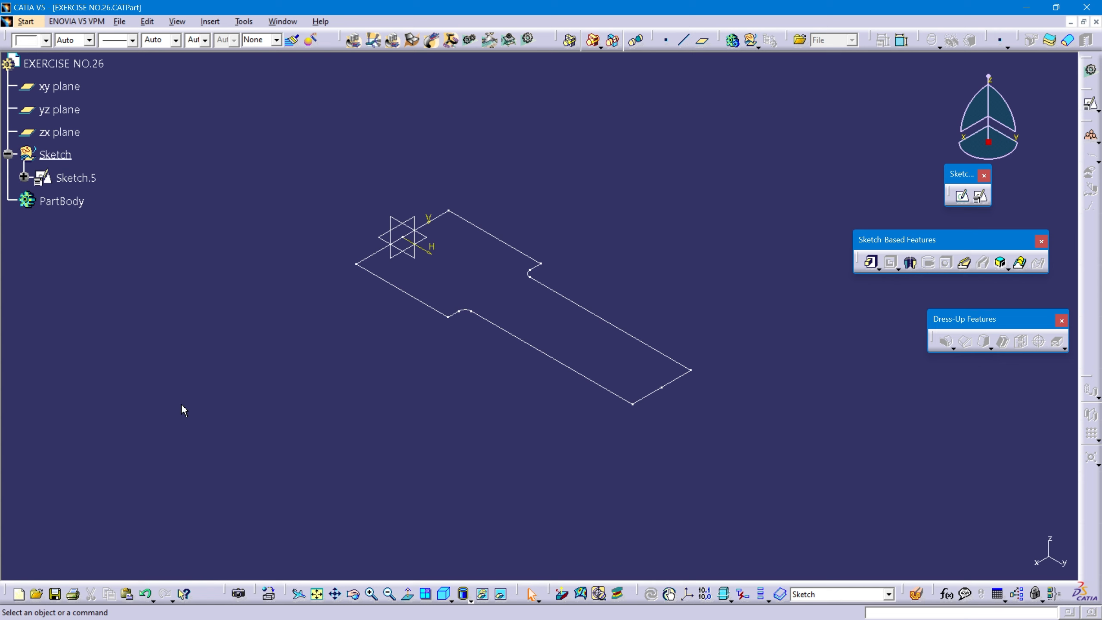
# Start a positioned sketch on the yz plane
pyautogui.click(421, 261)
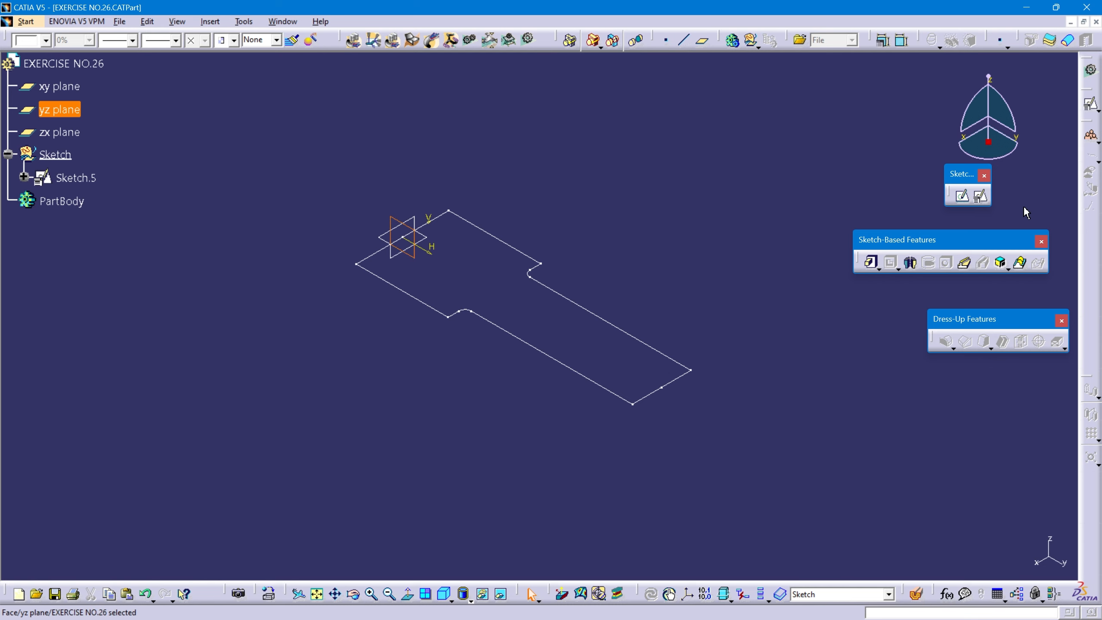
pyautogui.click(981, 196)
pyautogui.click(987, 546)
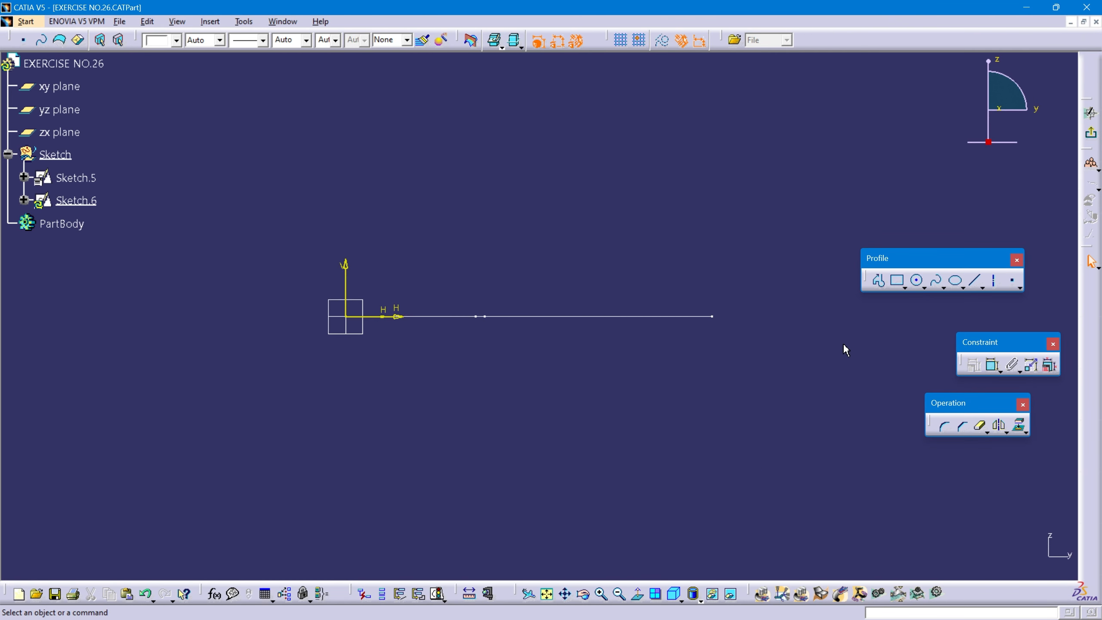
# Draw a circle over the edge-on first profile and make it coincident with the profile's far end point
pyautogui.click(917, 280)
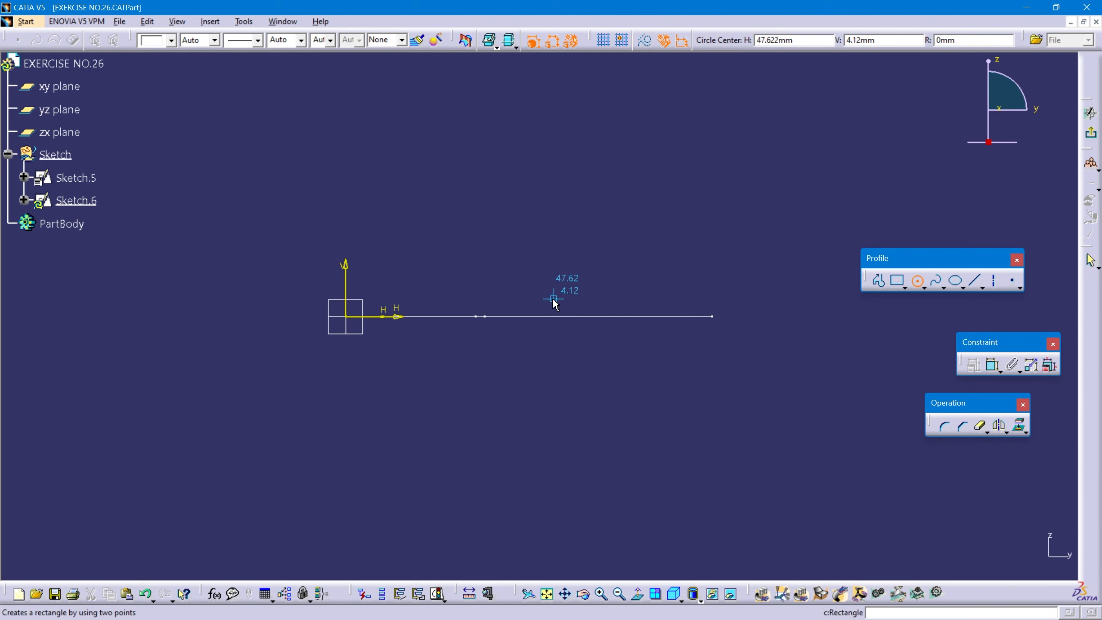
pyautogui.click(511, 297)
pyautogui.click(627, 278)
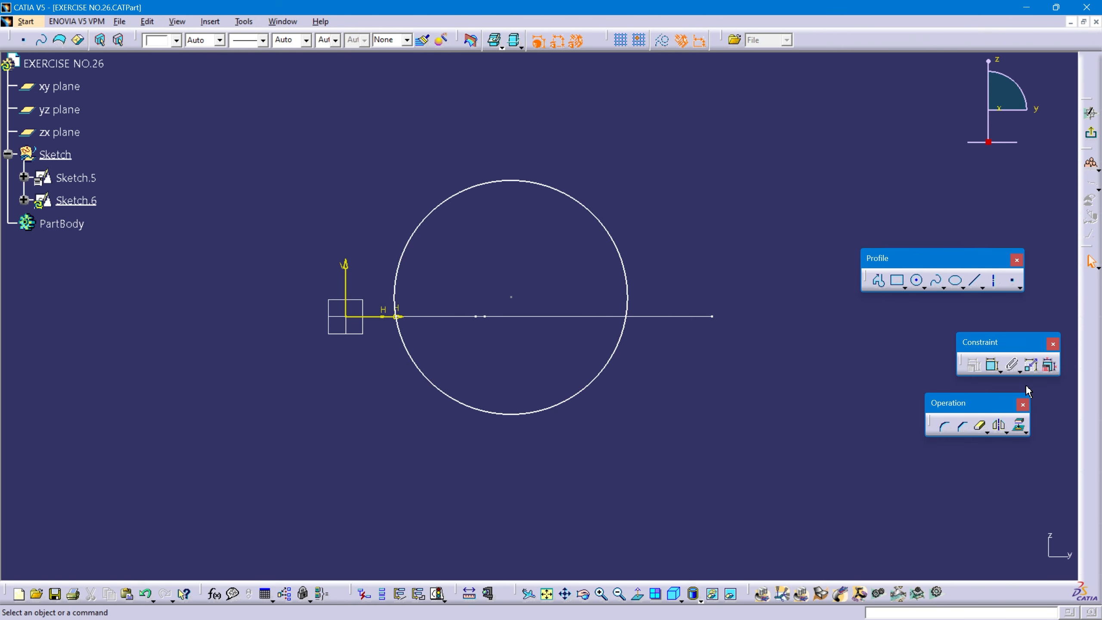
pyautogui.click(990, 369)
pyautogui.click(615, 371)
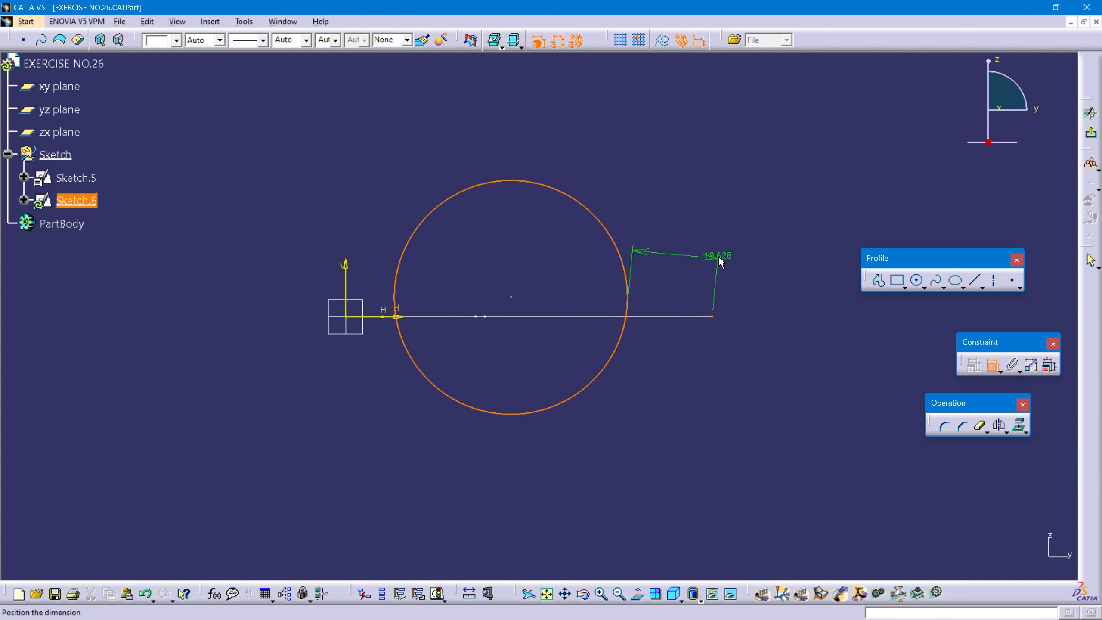
pyautogui.rightClick(719, 257)
pyautogui.click(758, 367)
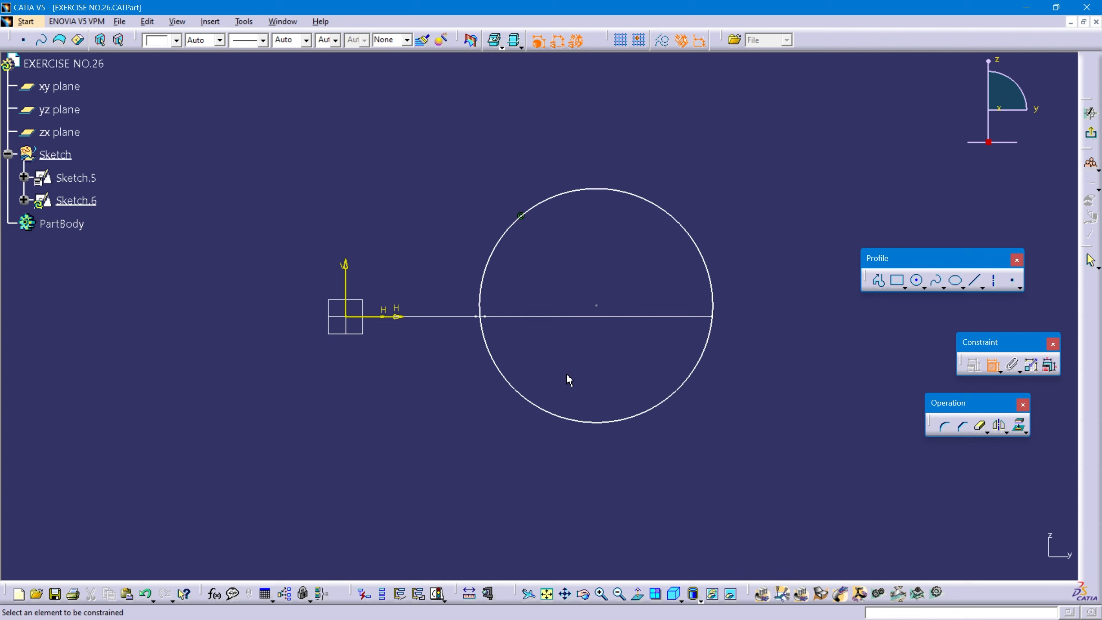
# Constrain the circle to pass through the origin with its centre on the horizontal axis, and dimension its diameter
pyautogui.click(489, 339)
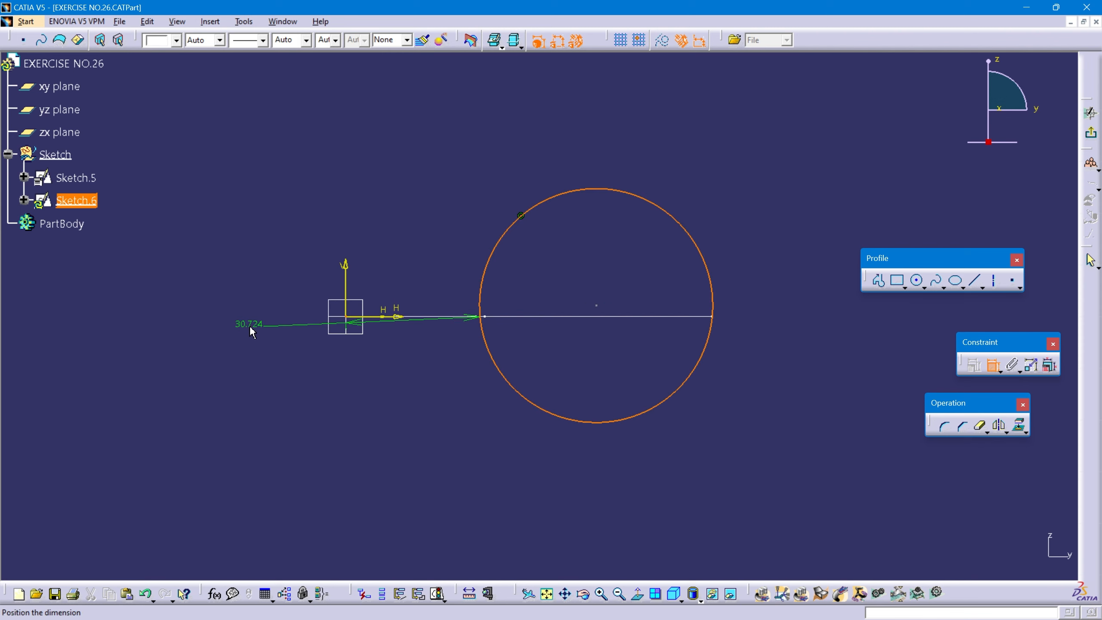
pyautogui.rightClick(248, 325)
pyautogui.click(296, 436)
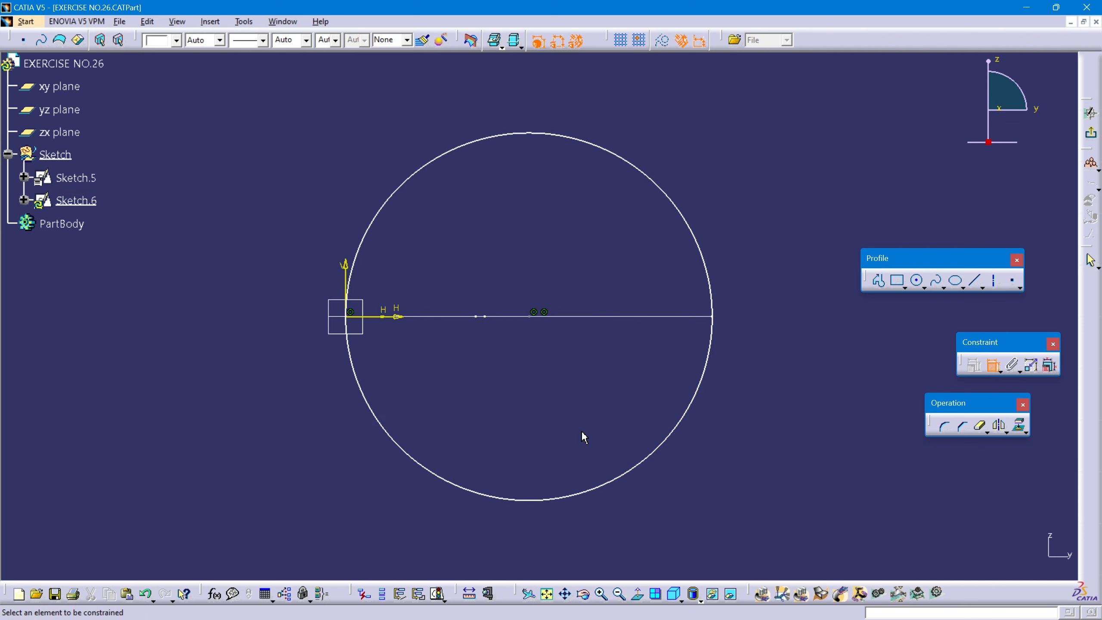
pyautogui.click(633, 165)
pyautogui.click(722, 146)
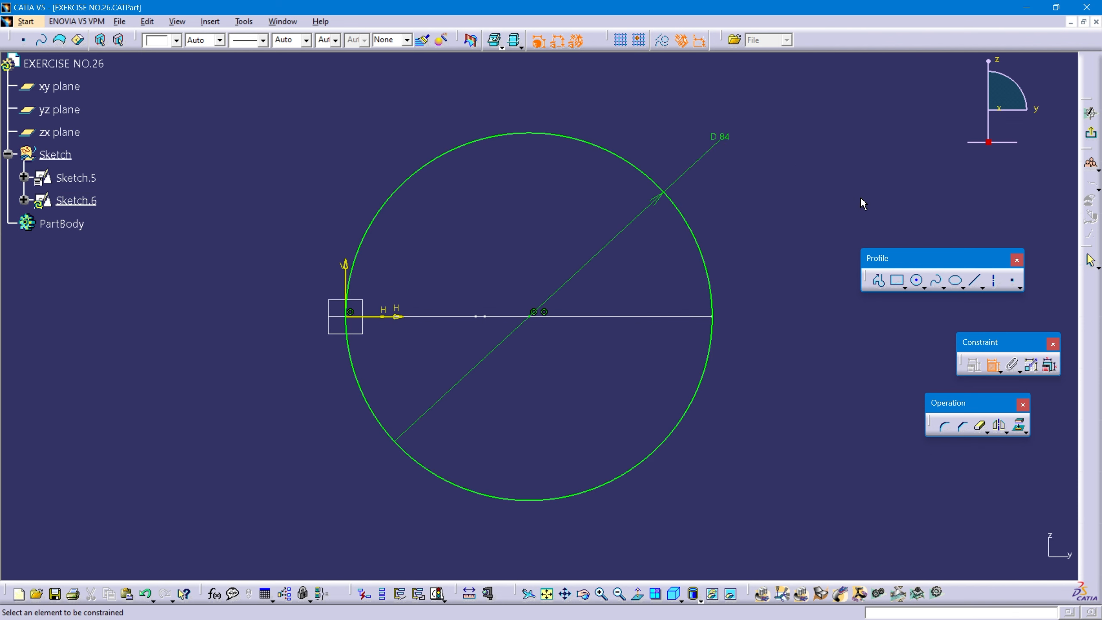
# Hide Sketch.5 so that only the new sketch's geometry is shown
pyautogui.moveTo(741, 264); pyautogui.dragTo(757, 195, button='middle')
pyautogui.moveTo(542, 187); pyautogui.dragTo(554, 231, button='middle')
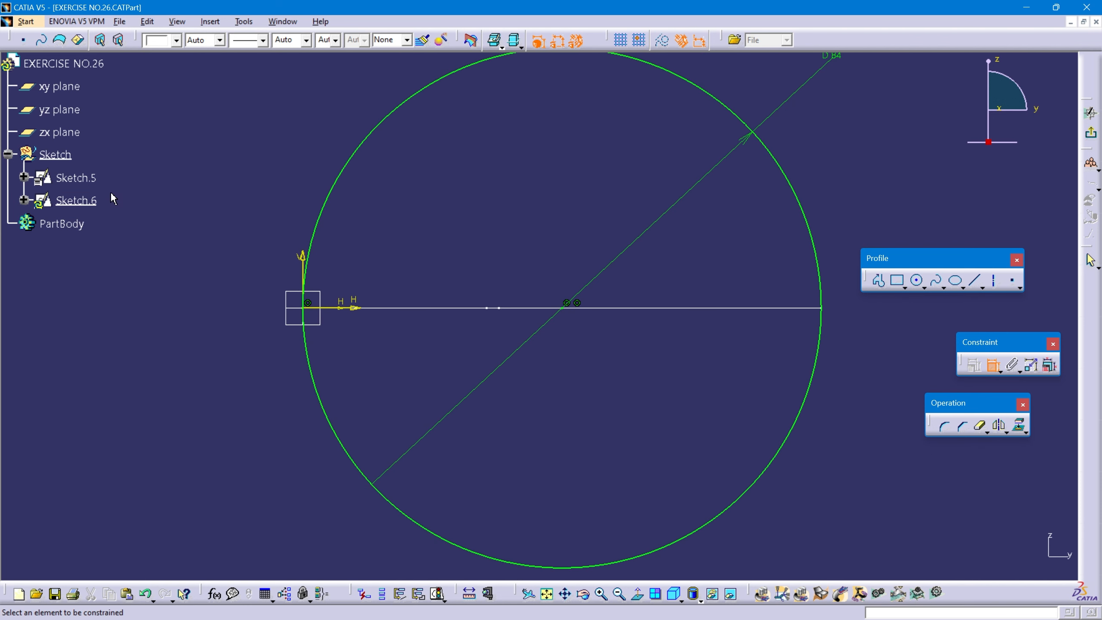
pyautogui.click(83, 179)
pyautogui.rightClick(89, 177)
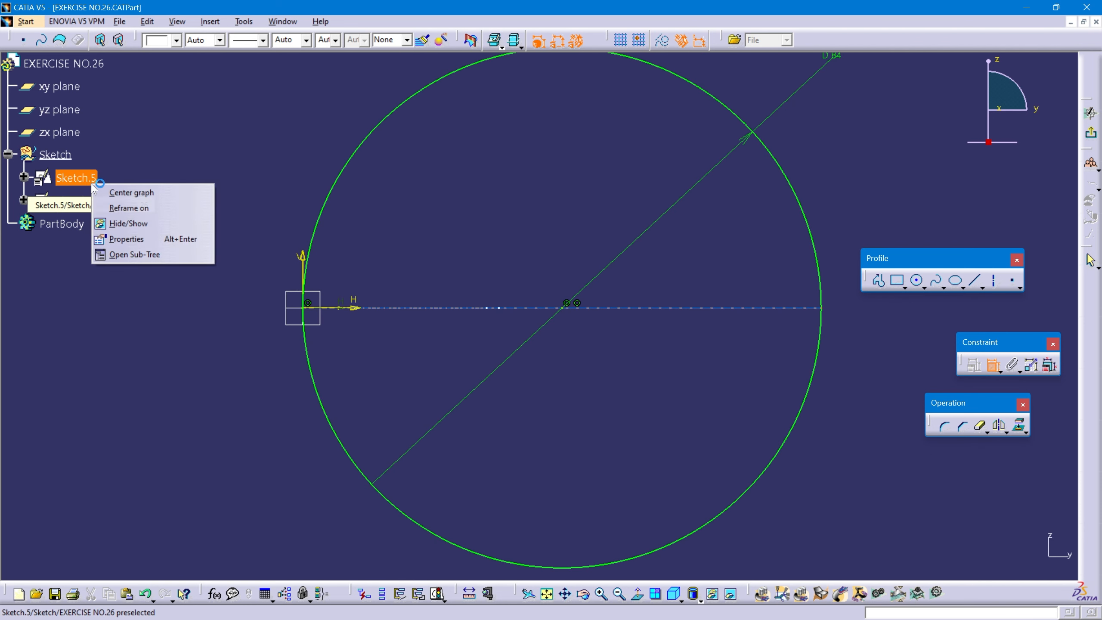
pyautogui.click(110, 222)
pyautogui.moveTo(417, 271); pyautogui.dragTo(389, 249, button='middle')
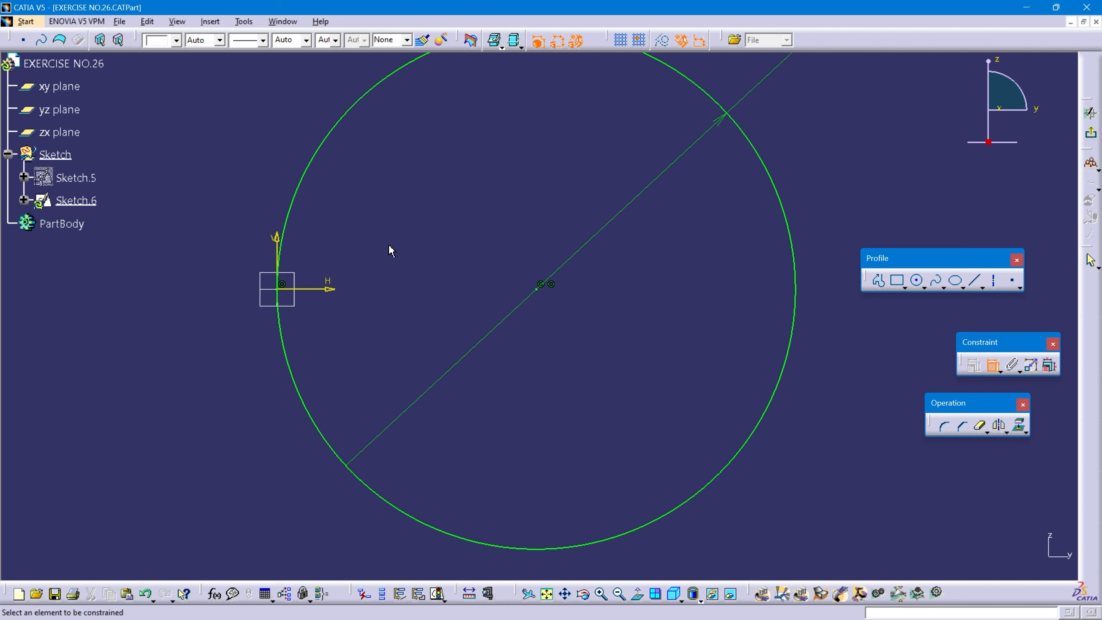
# Draw an open five-line profile from the origin: about 24 mm horizontal, sloping down, short vertical, sloping up, about 21 mm horizontal ending on the circle
pyautogui.click(879, 282)
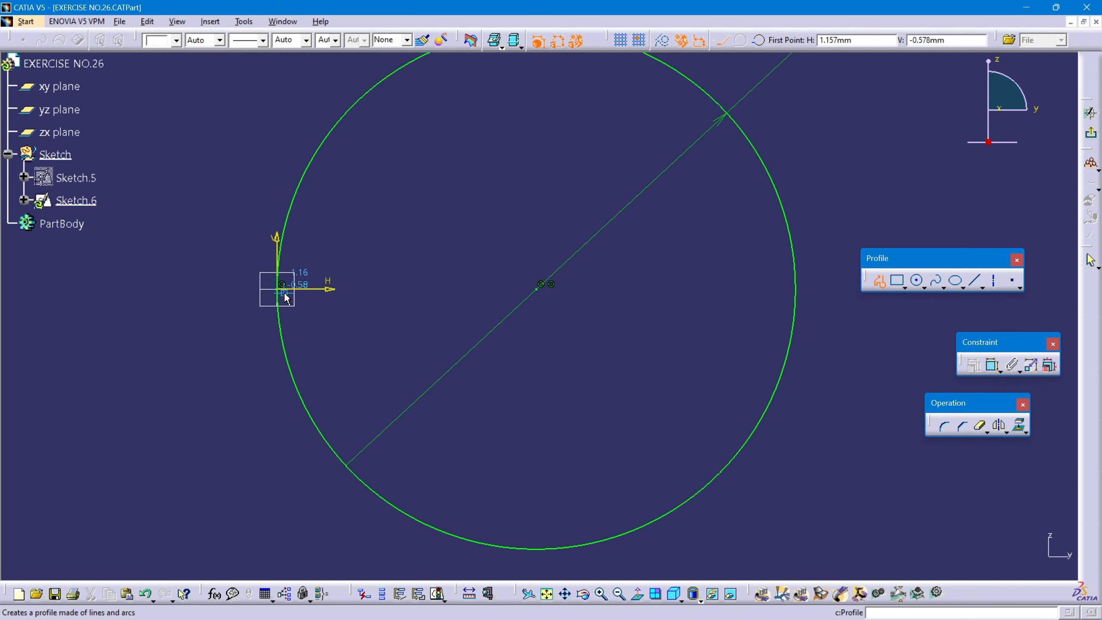
pyautogui.click(283, 287)
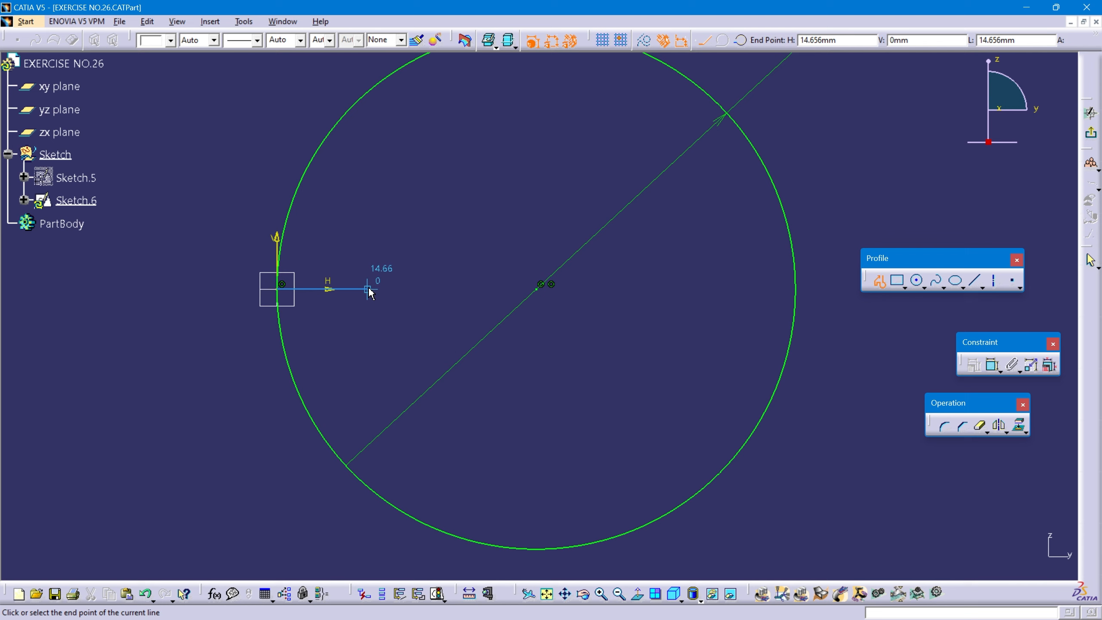
pyautogui.click(425, 289)
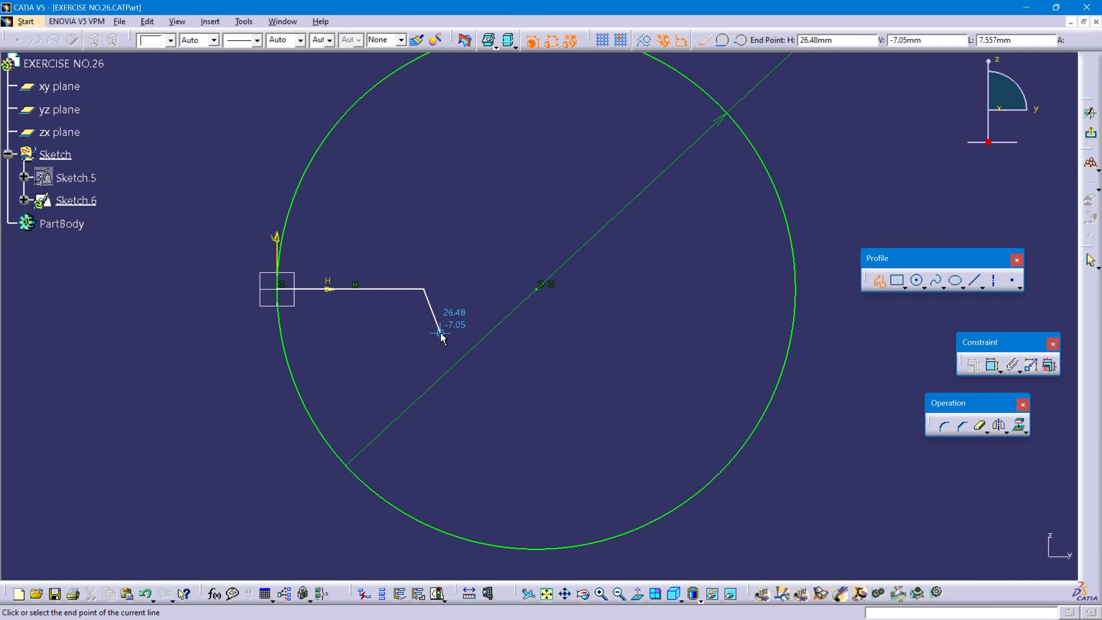
pyautogui.click(484, 324)
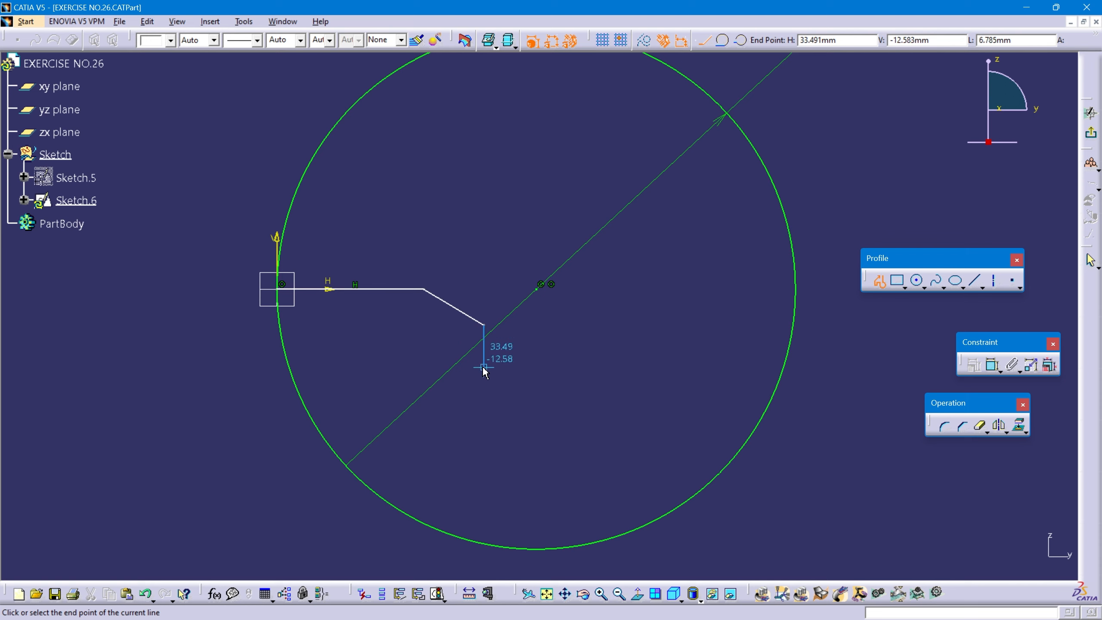
pyautogui.click(484, 366)
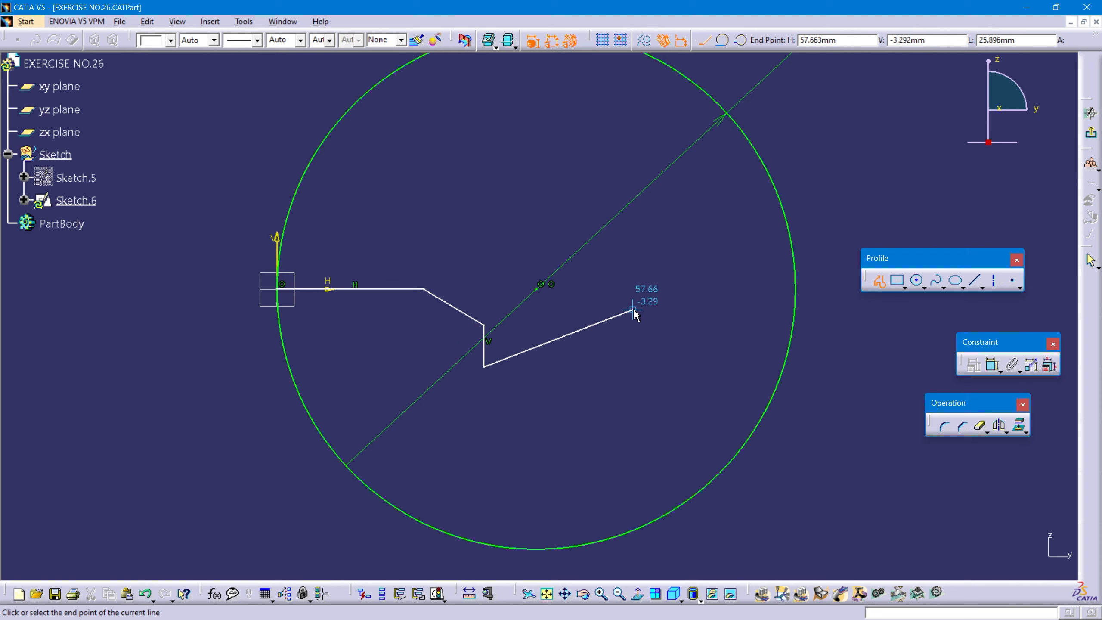
pyautogui.click(668, 303)
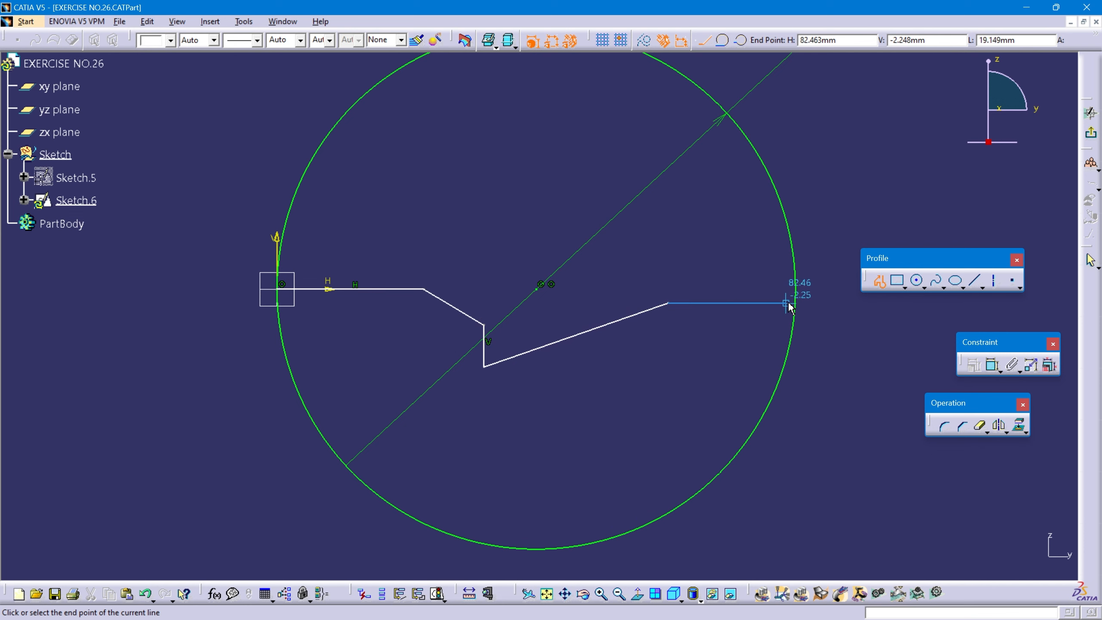
pyautogui.click(797, 301)
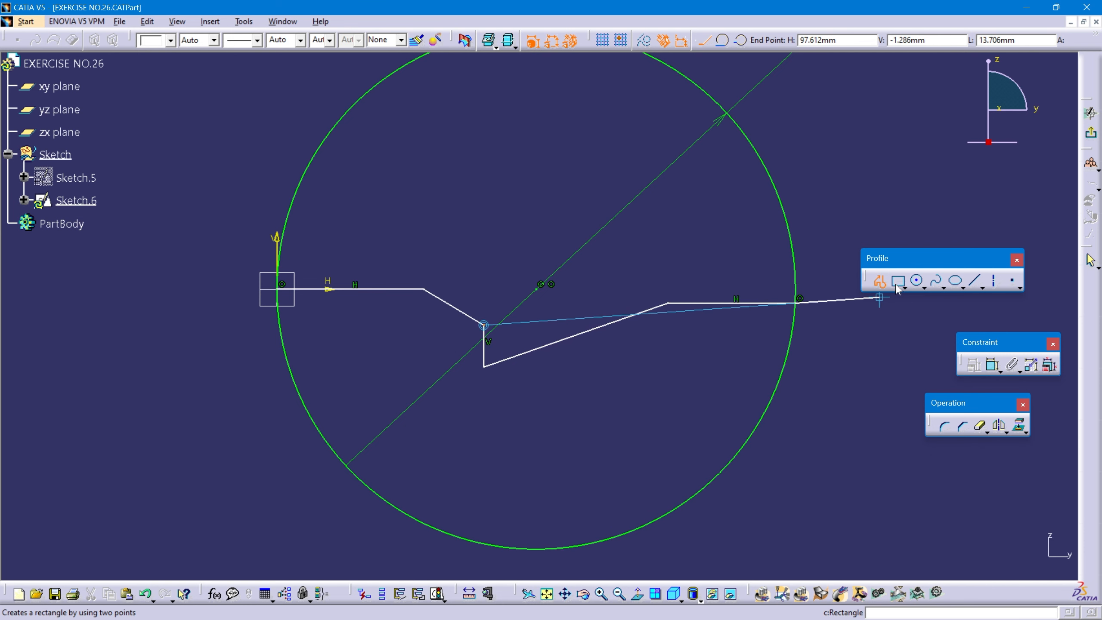
pyautogui.click(880, 281)
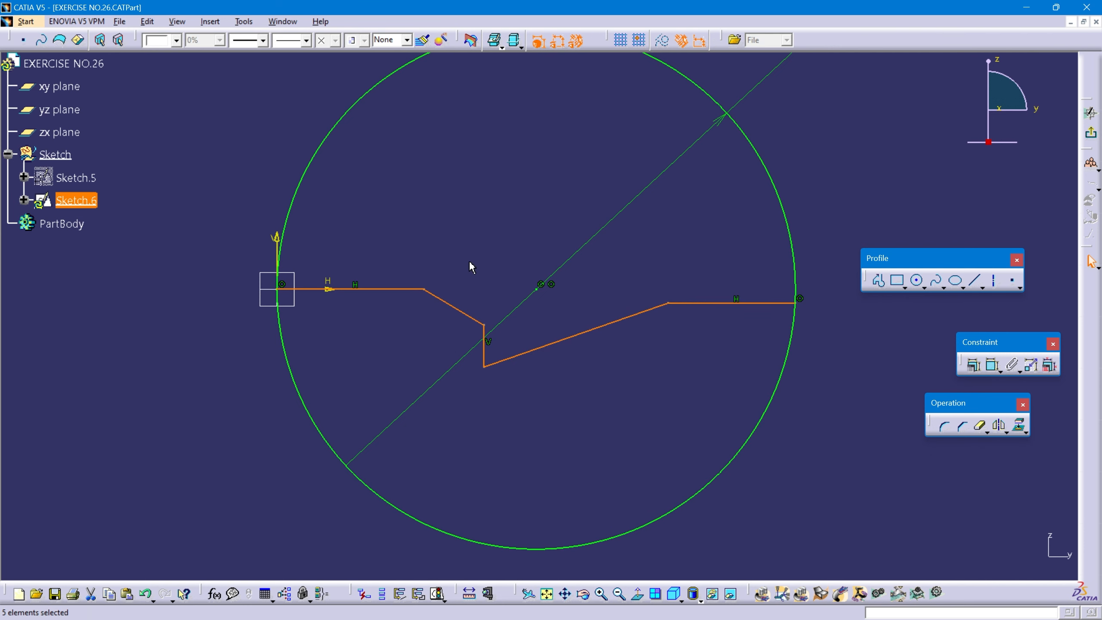
# Dimension the horizontal line starting at the origin and set its length to 29.8 mm
pyautogui.click(992, 366)
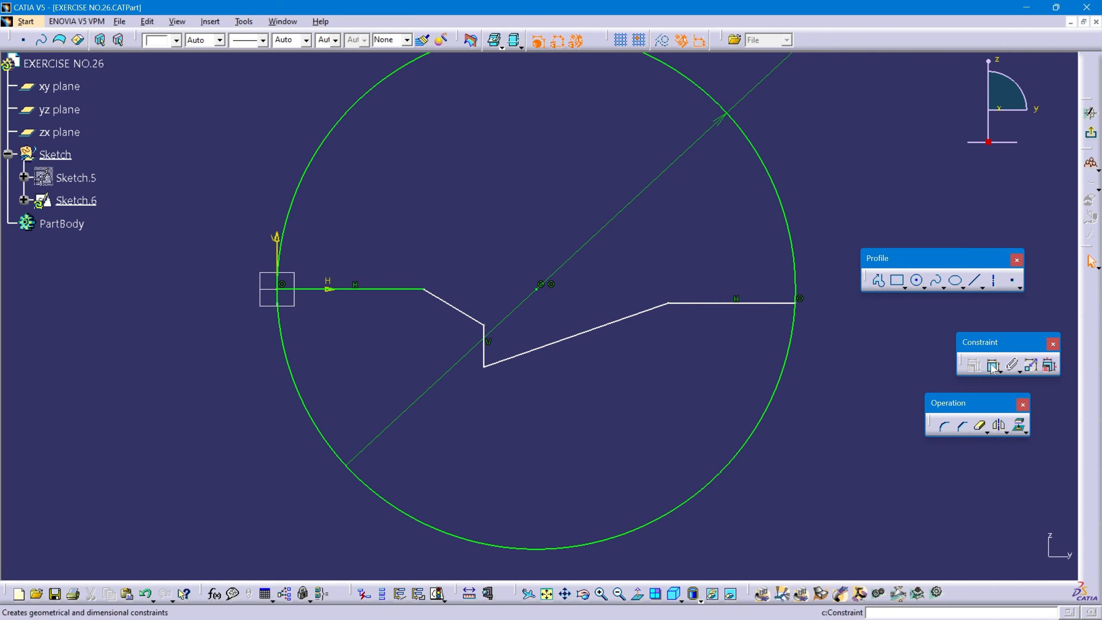
pyautogui.click(399, 289)
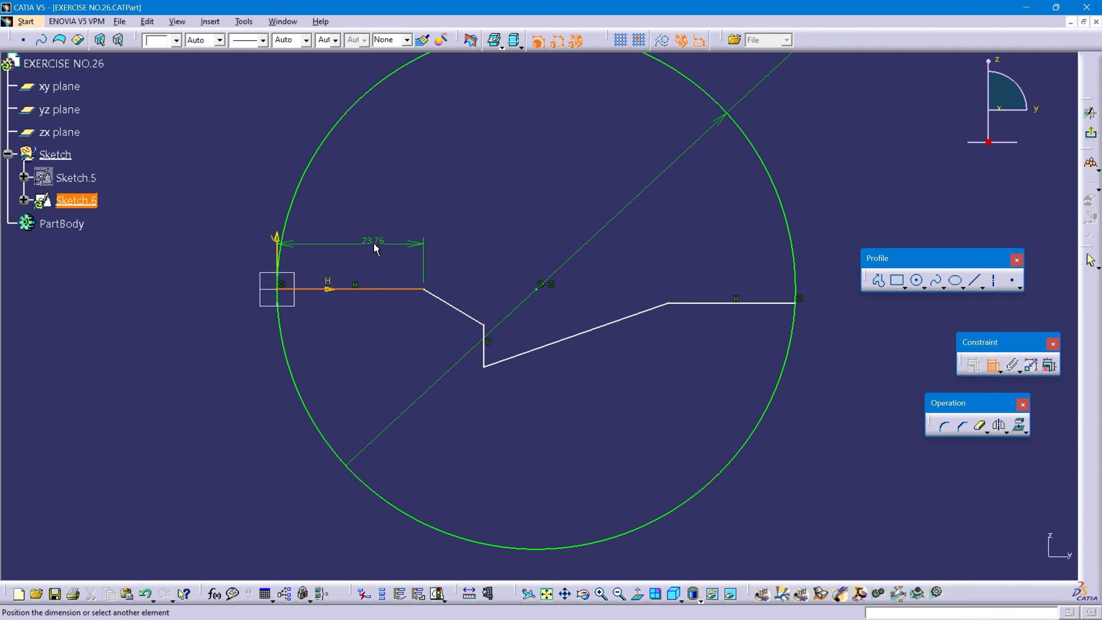
pyautogui.click(376, 250)
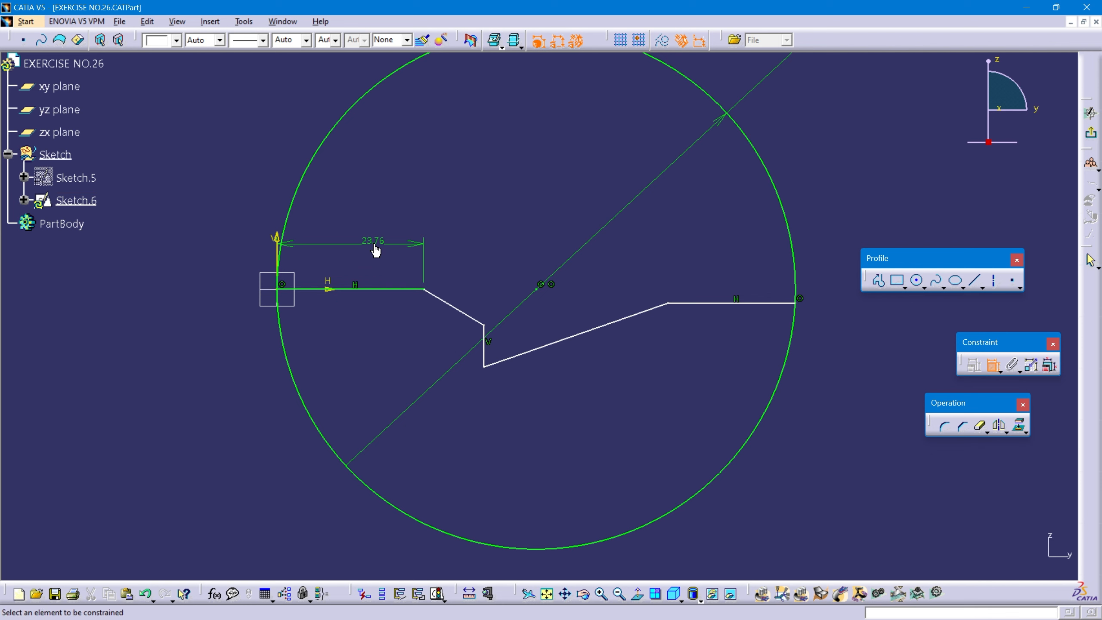
pyautogui.doubleClick(376, 251)
pyautogui.write('29.')
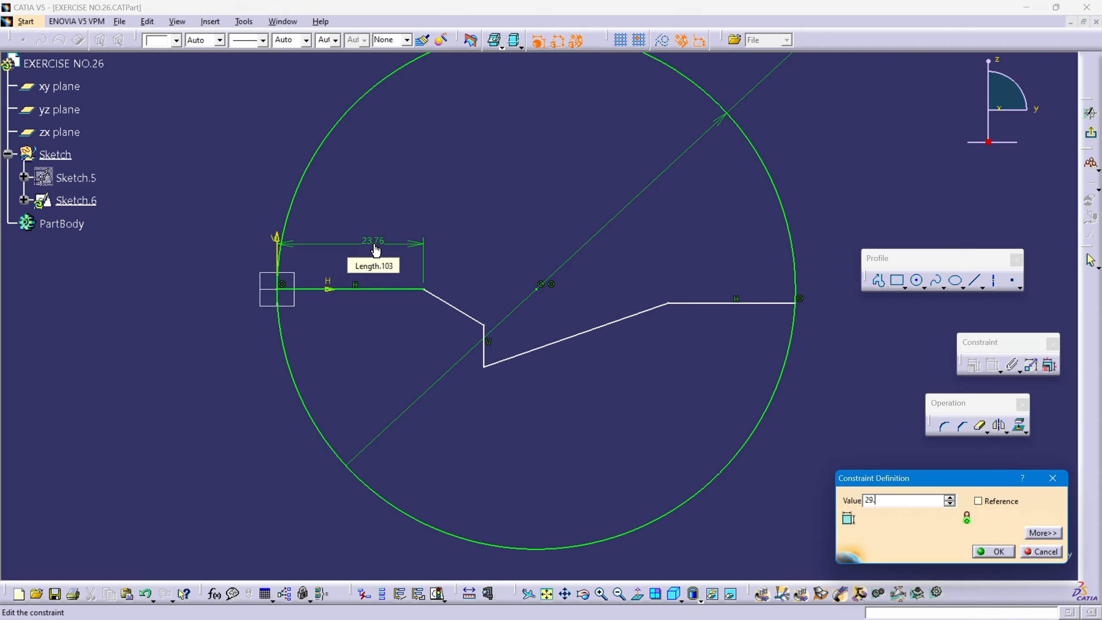
pyautogui.write('8mm')
pyautogui.press('Return')
# Dimension the horizontal line that ends on the circle and set its length to 12 mm
pyautogui.moveTo(494, 370); pyautogui.dragTo(432, 369, button='middle')
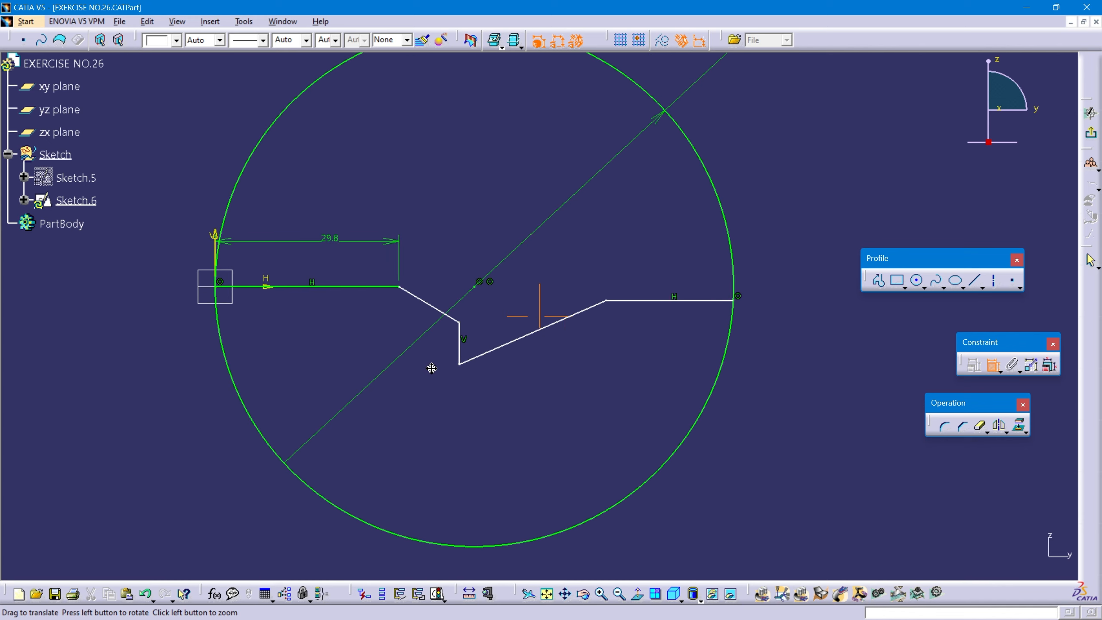
pyautogui.click(591, 288)
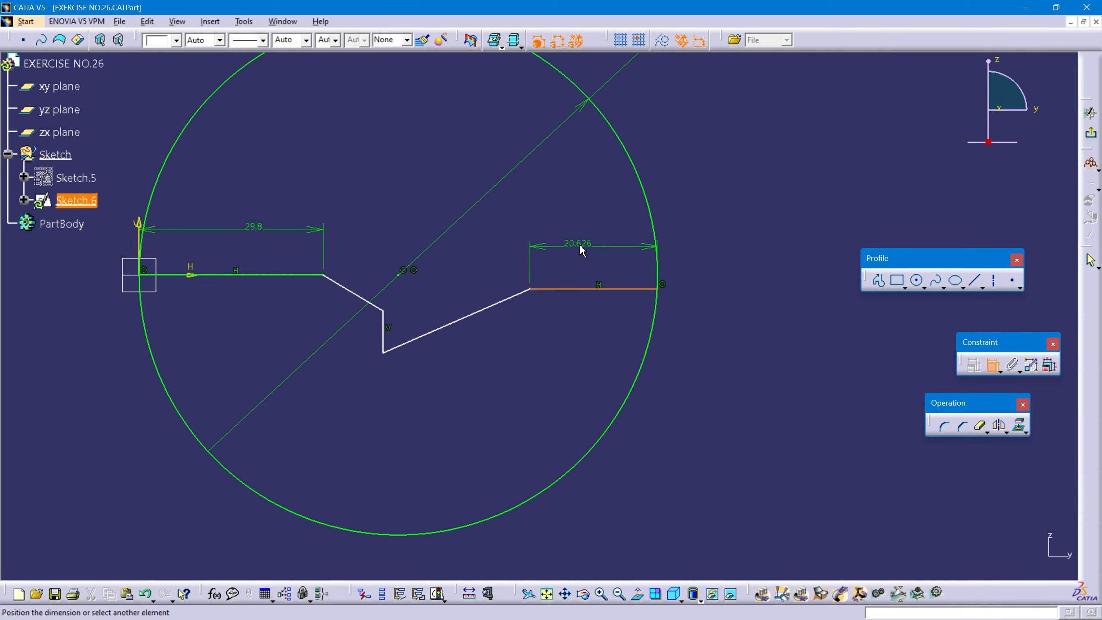
pyautogui.click(582, 242)
pyautogui.doubleClick(584, 250)
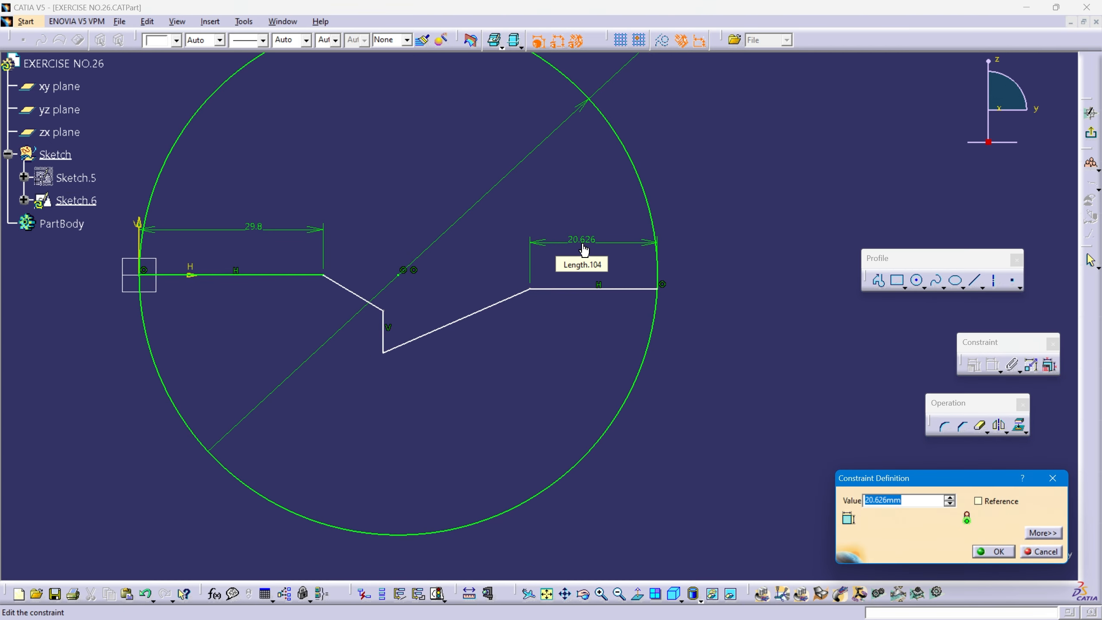
pyautogui.write('12')
pyautogui.press('Return')
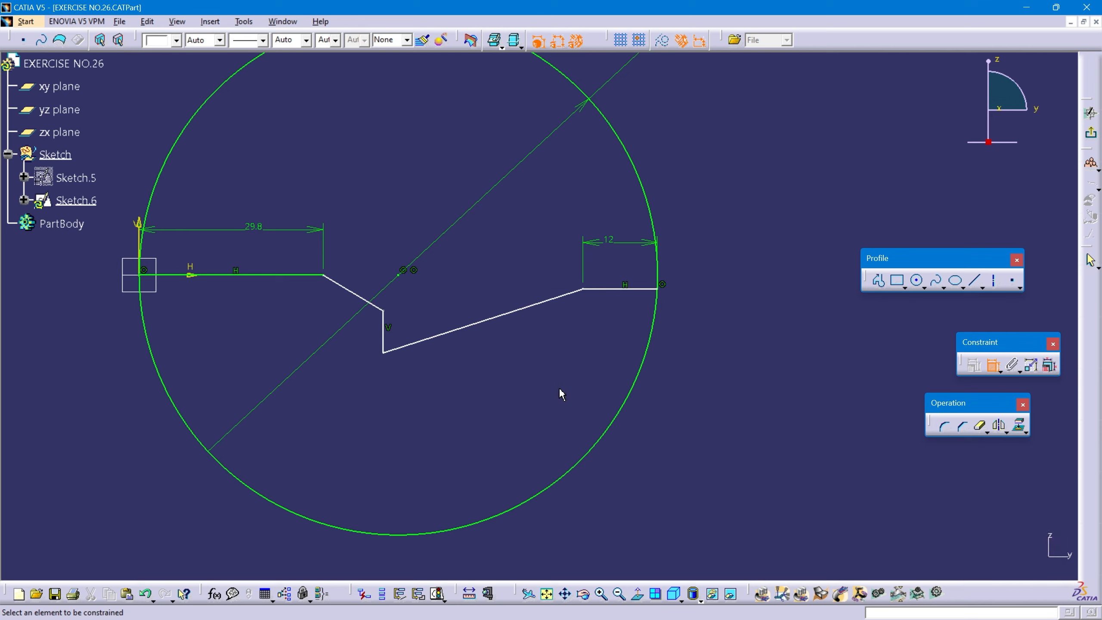
# Dimension the distance from the 12 mm line's inner end point to the short vertical line and set it to 26 mm
pyautogui.click(583, 289)
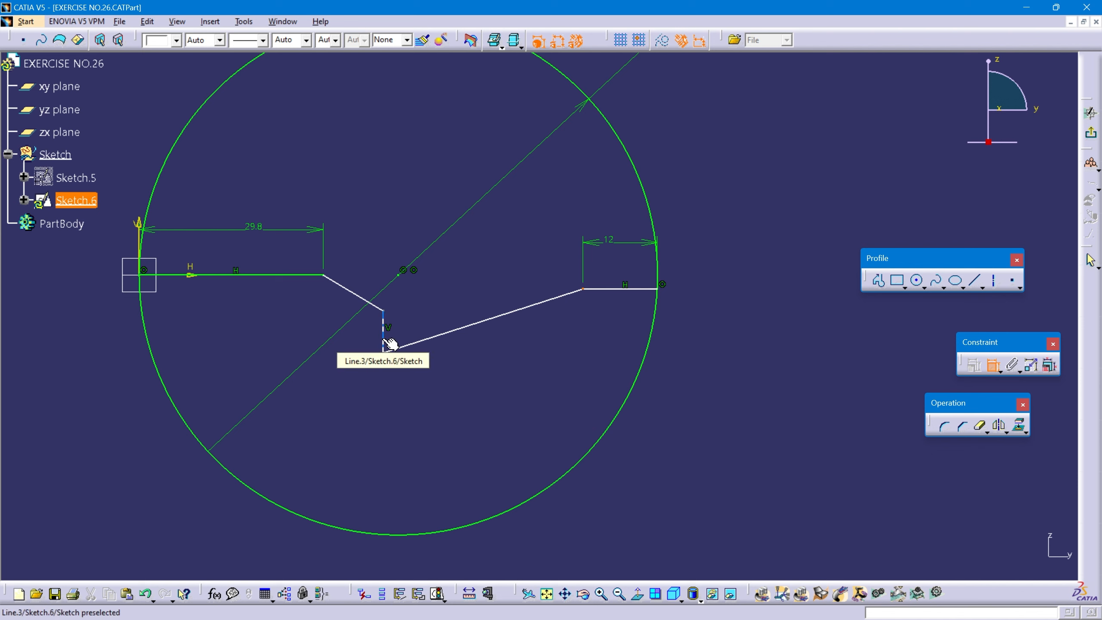
pyautogui.click(384, 319)
pyautogui.click(483, 228)
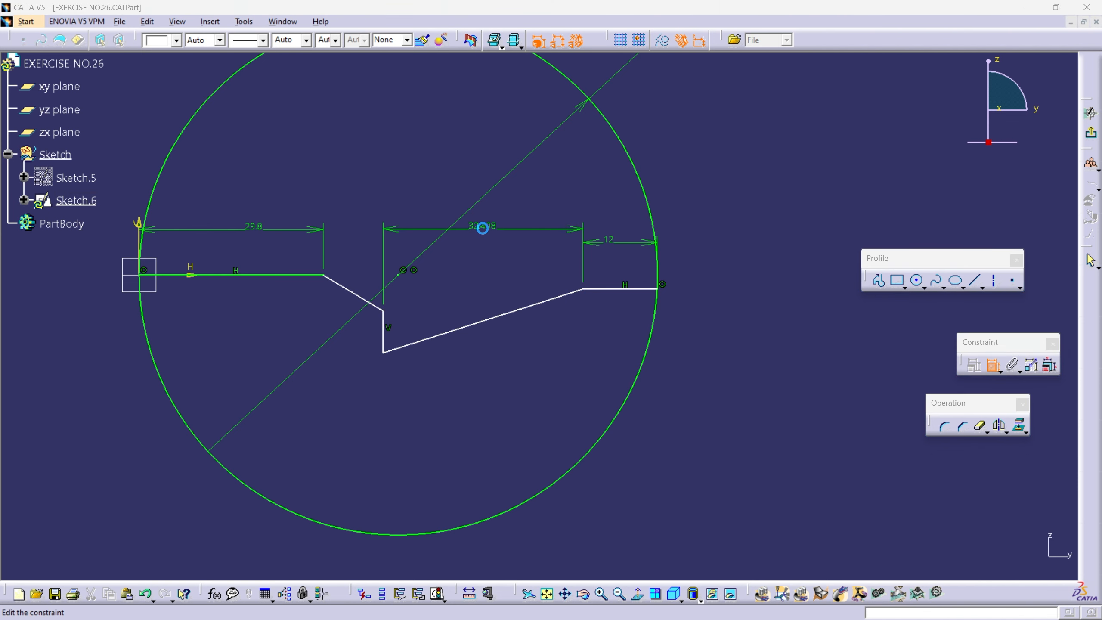
pyautogui.doubleClick(486, 232)
pyautogui.write('26')
pyautogui.press('Return')
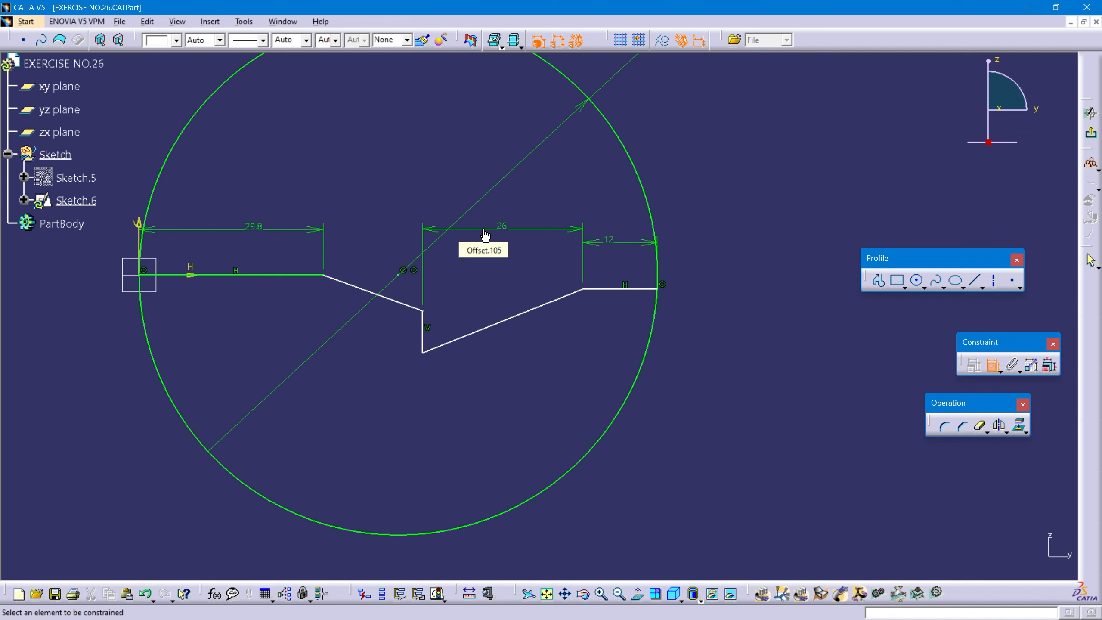
# Dimension the angle between the 29.8 mm horizontal line and the adjoining downward slope and set it to 30 degrees
pyautogui.moveTo(365, 350); pyautogui.dragTo(416, 357, button='middle')
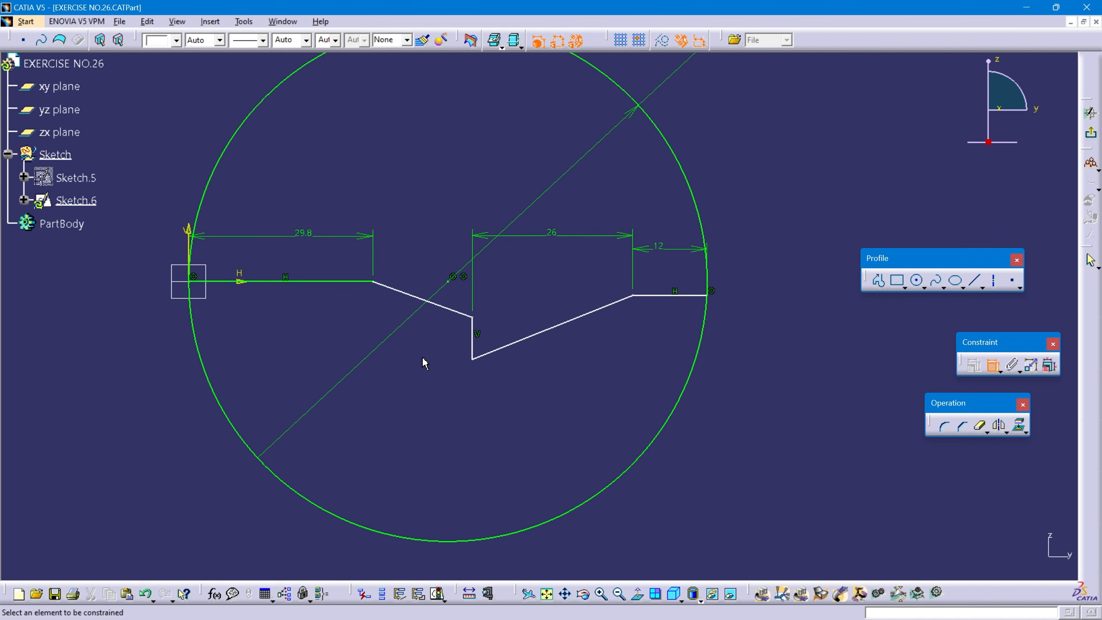
pyautogui.click(329, 281)
pyautogui.click(411, 296)
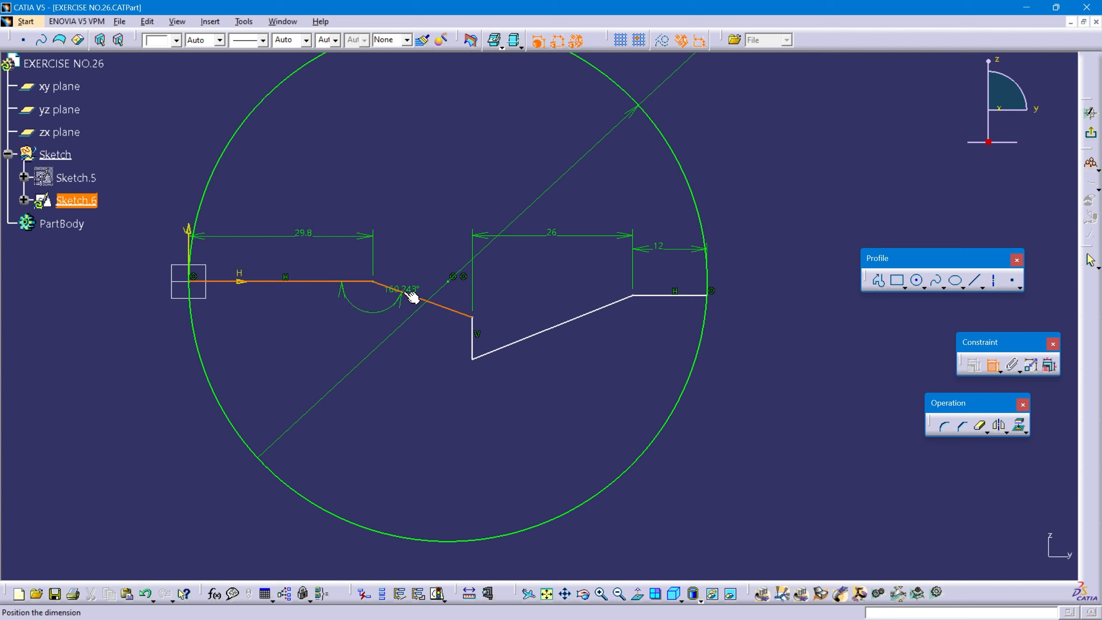
pyautogui.click(517, 305)
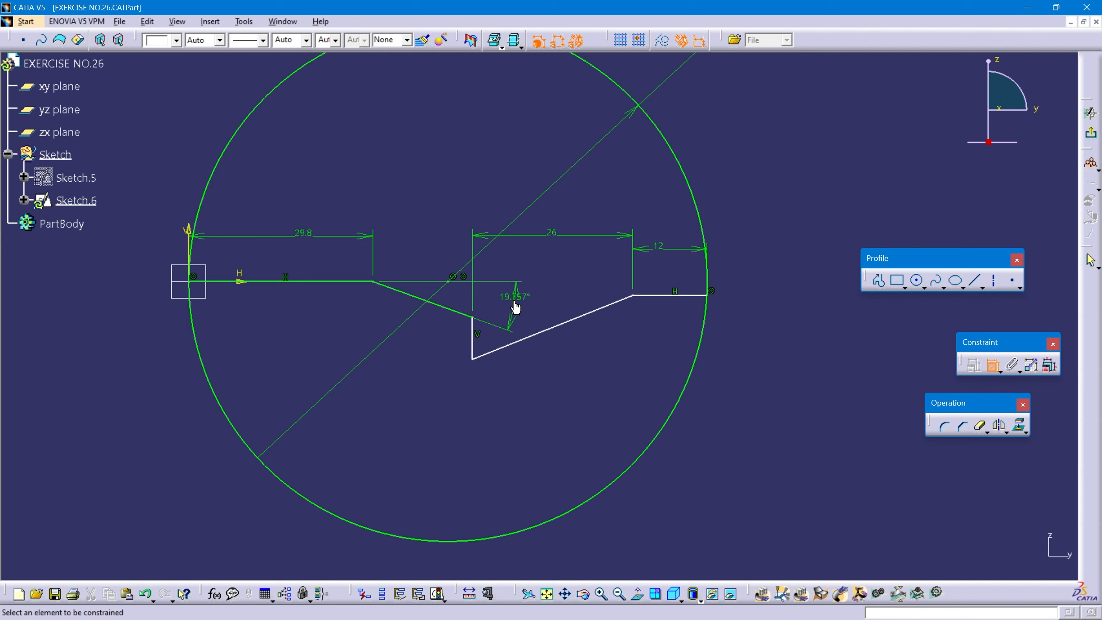
pyautogui.doubleClick(516, 299)
pyautogui.write('30')
pyautogui.press('Return')
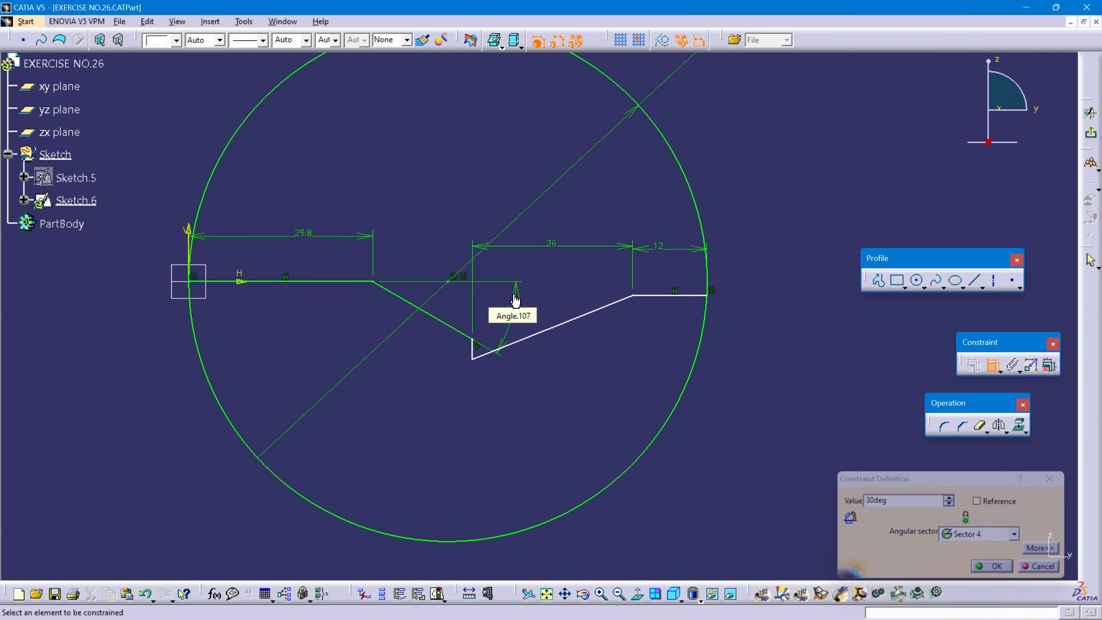
# Dimension the angle between the 12 mm horizontal line and the adjoining slope and set it to 18 degrees
pyautogui.click(672, 299)
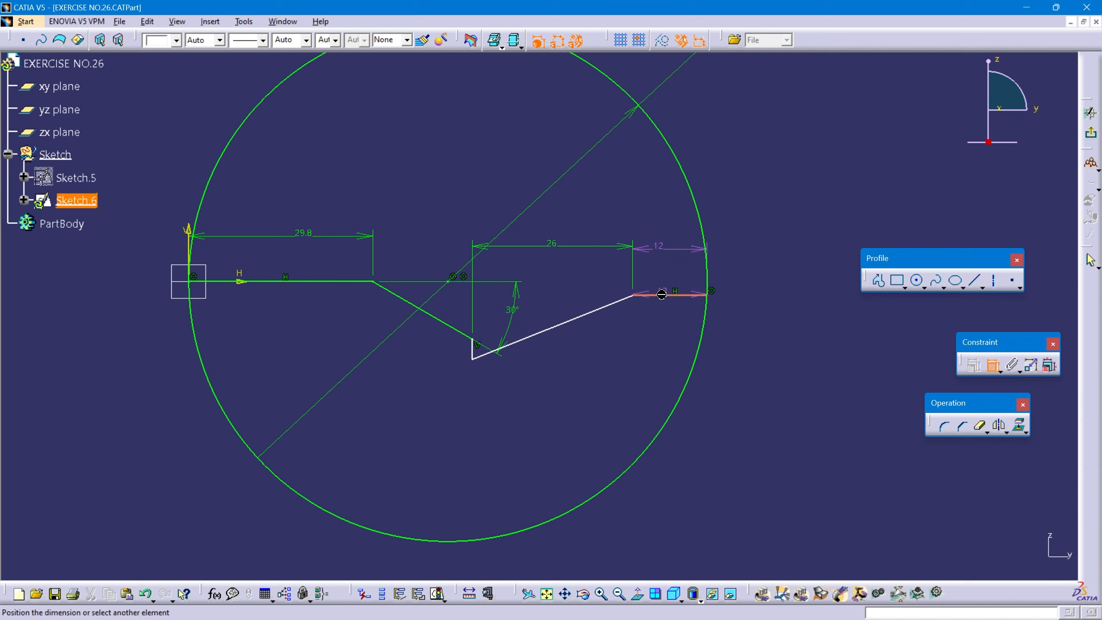
pyautogui.click(584, 316)
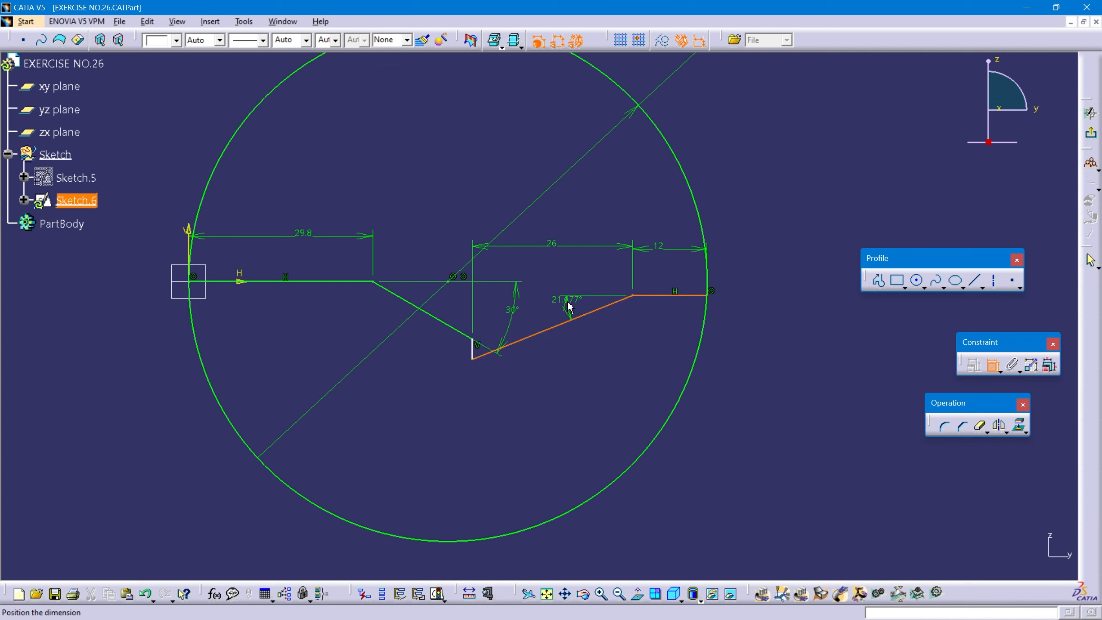
pyautogui.click(568, 302)
pyautogui.doubleClick(570, 307)
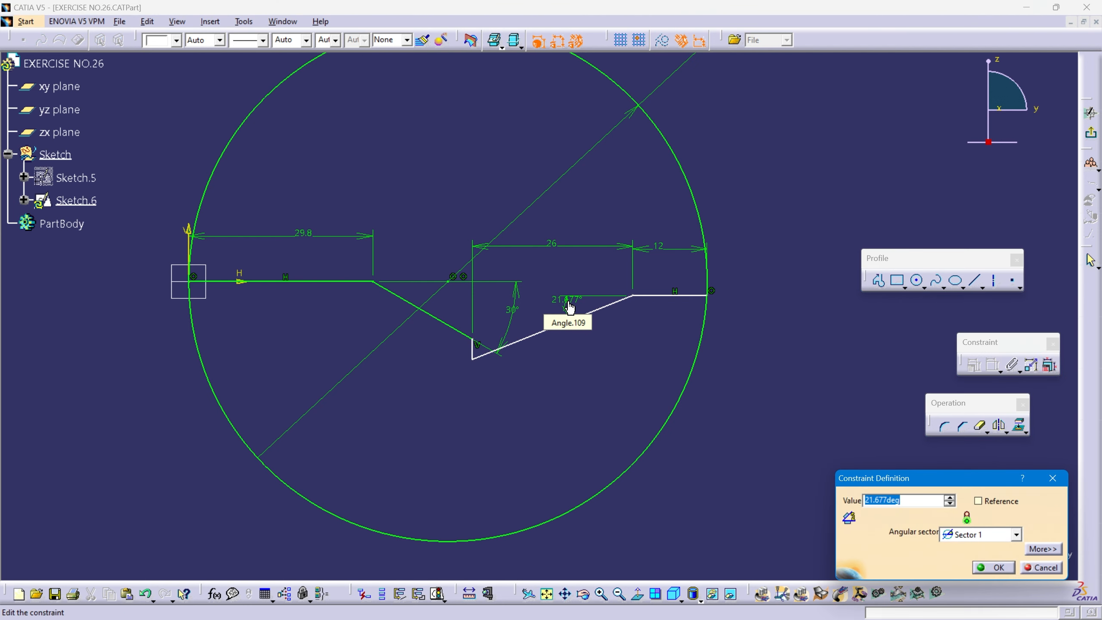
pyautogui.write('16')
pyautogui.press('Return')
# Dimension the vertical offset between the 12 mm horizontal line and the 29.8 mm horizontal line and set it to 6 mm
pyautogui.moveTo(500, 381); pyautogui.dragTo(502, 317, button='middle')
pyautogui.moveTo(710, 310); pyautogui.dragTo(625, 359, button='middle')
pyautogui.click(717, 314)
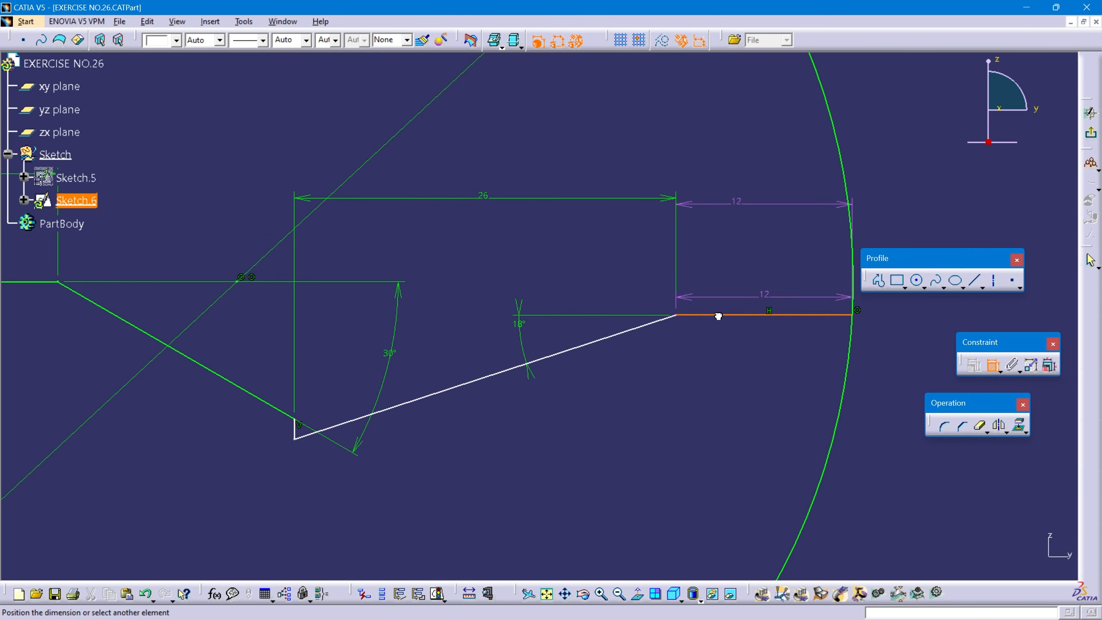
pyautogui.moveTo(408, 350); pyautogui.dragTo(443, 411, button='middle')
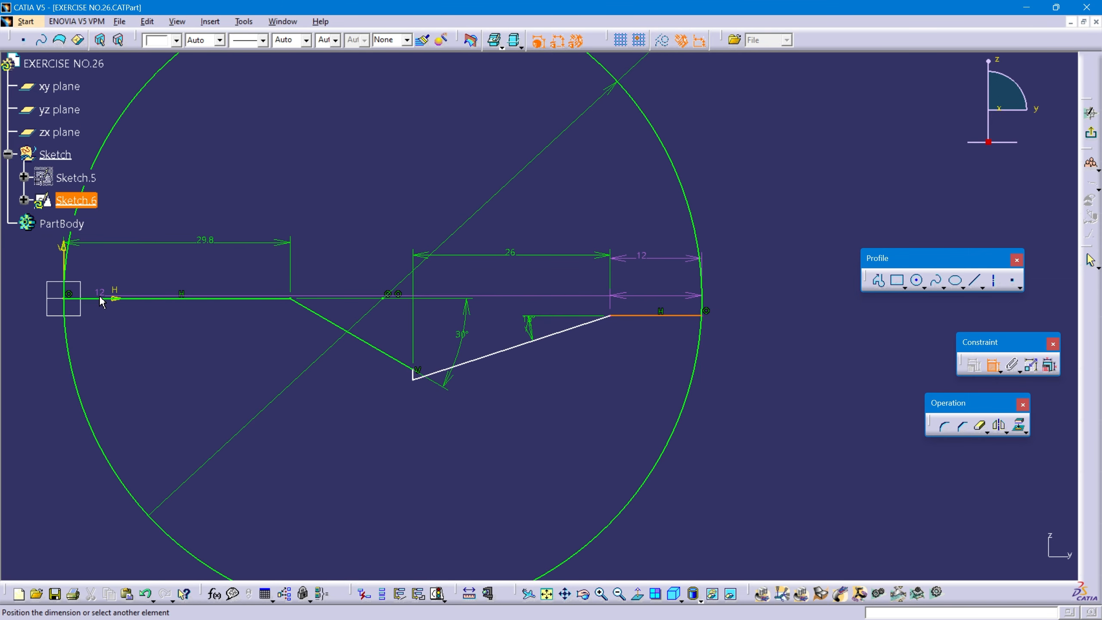
pyautogui.click(116, 299)
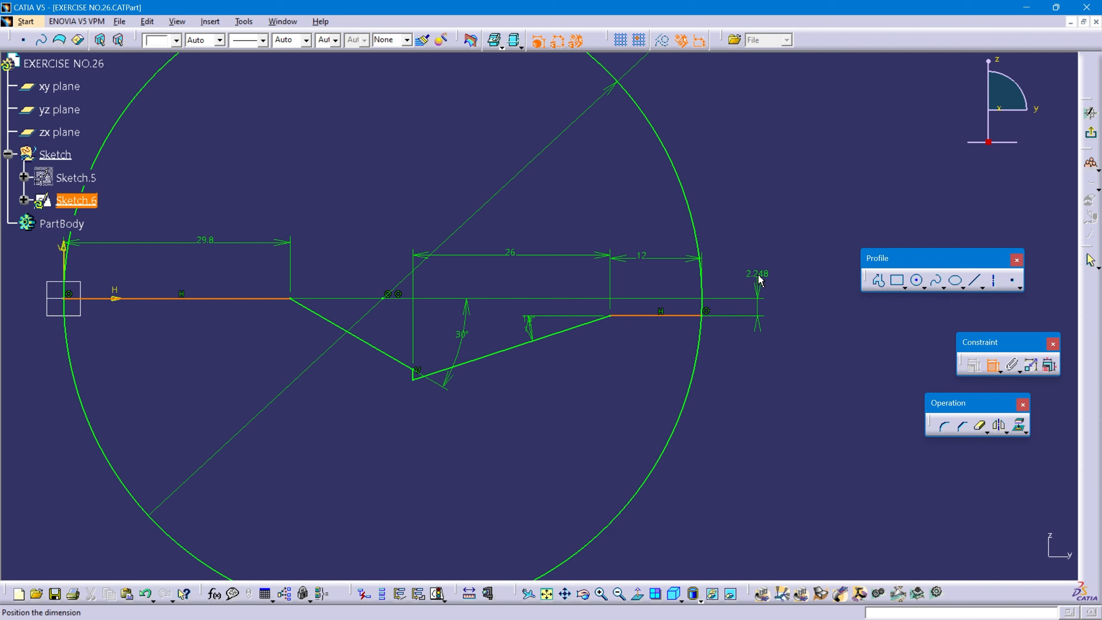
pyautogui.doubleClick(760, 282)
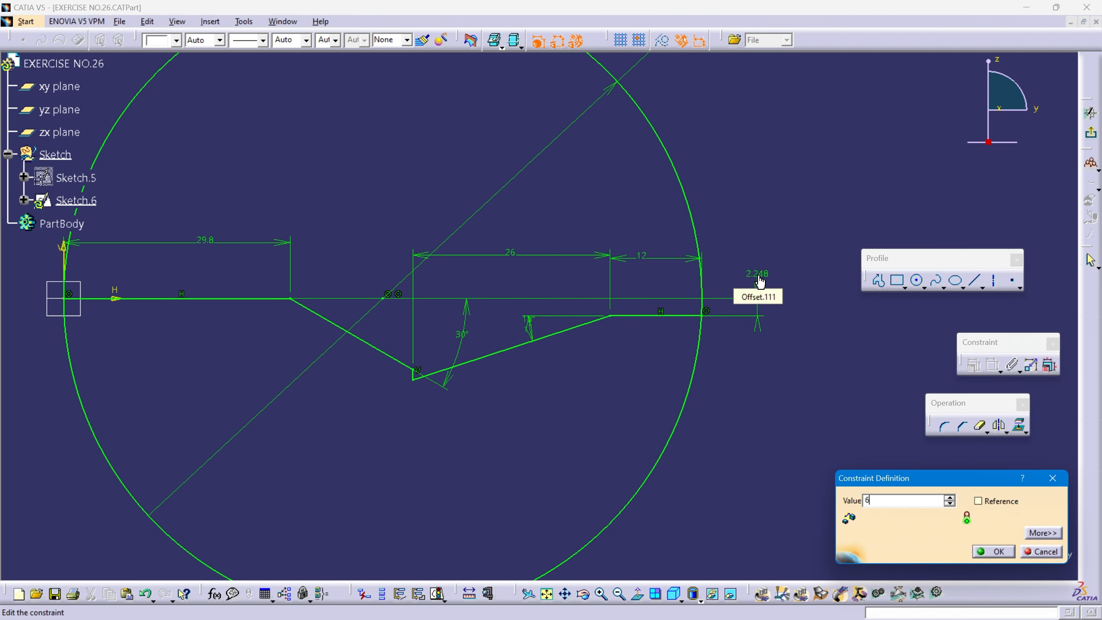
pyautogui.press('Return')
# Round the corner between the short vertical line and the 18-degree slope and set its radius to 2 mm
pyautogui.moveTo(434, 425)
pyautogui.mouseDown(button='middle')
pyautogui.moveTo(418, 414)
pyautogui.moveTo(421, 381)
pyautogui.moveTo(473, 337)
pyautogui.moveTo(478, 365)
pyautogui.mouseUp(button='middle')
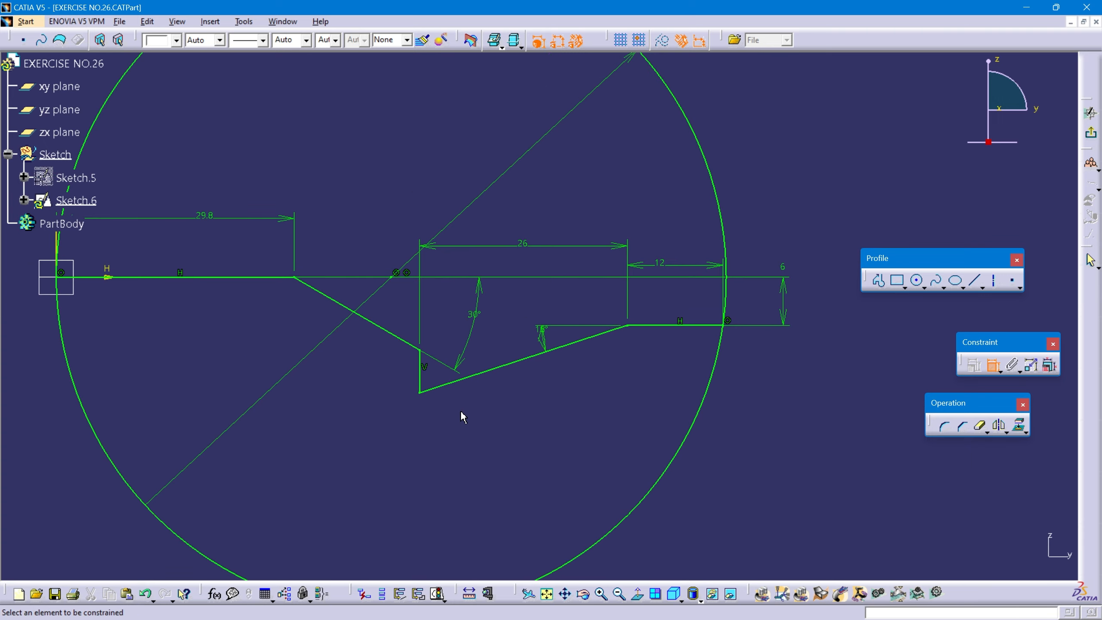
pyautogui.moveTo(462, 414)
pyautogui.mouseDown(button='middle')
pyautogui.moveTo(495, 420)
pyautogui.moveTo(393, 438)
pyautogui.moveTo(436, 401)
pyautogui.moveTo(630, 348)
pyautogui.mouseUp(button='middle')
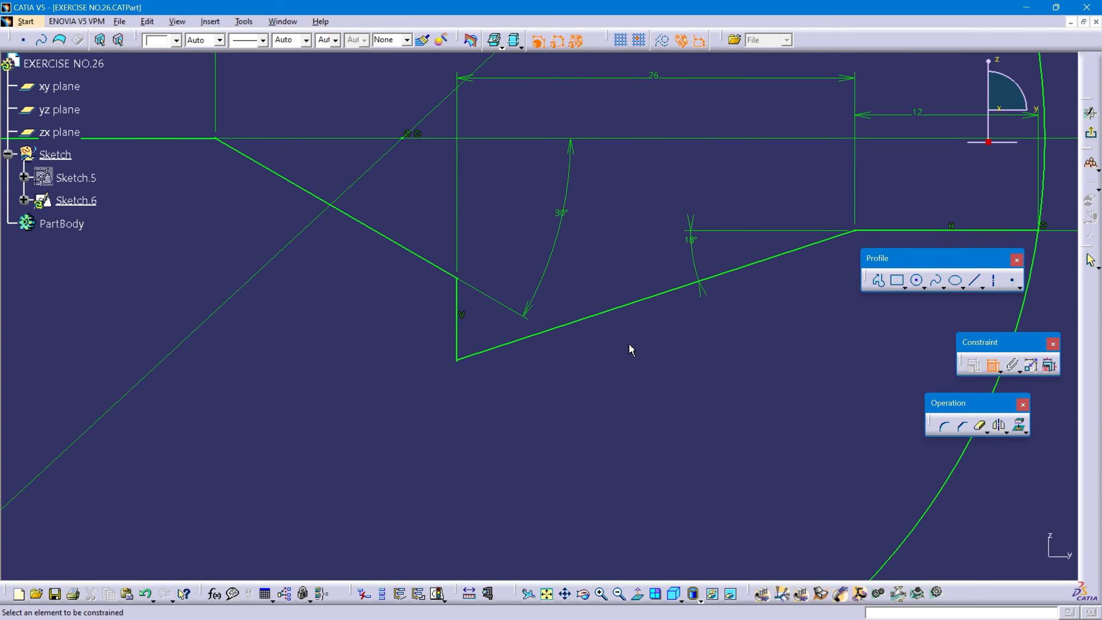
pyautogui.click(944, 426)
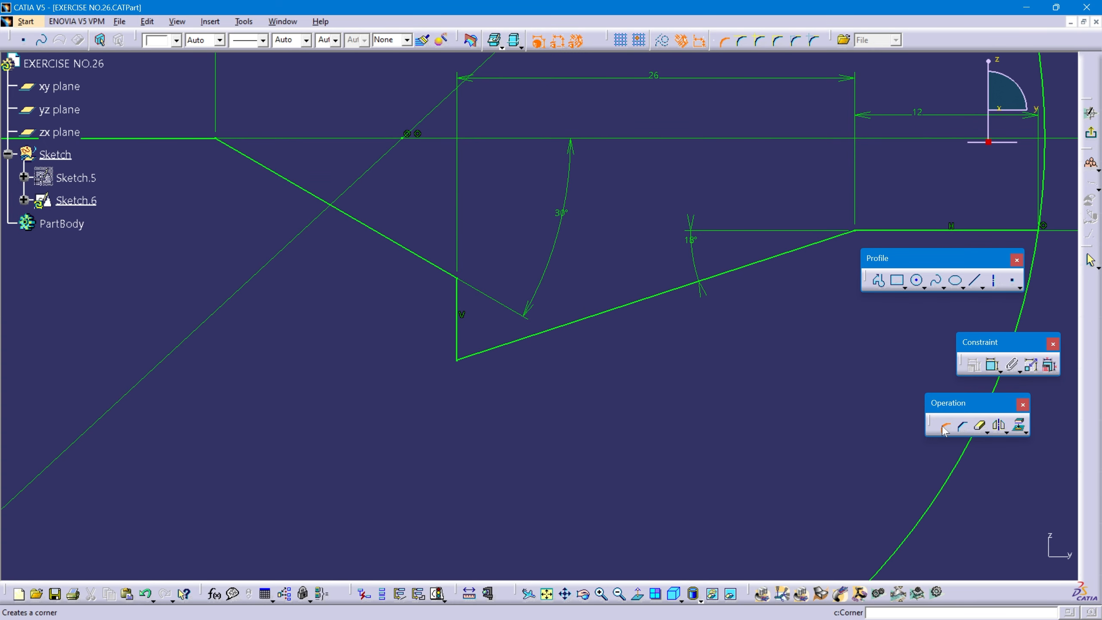
pyautogui.click(458, 338)
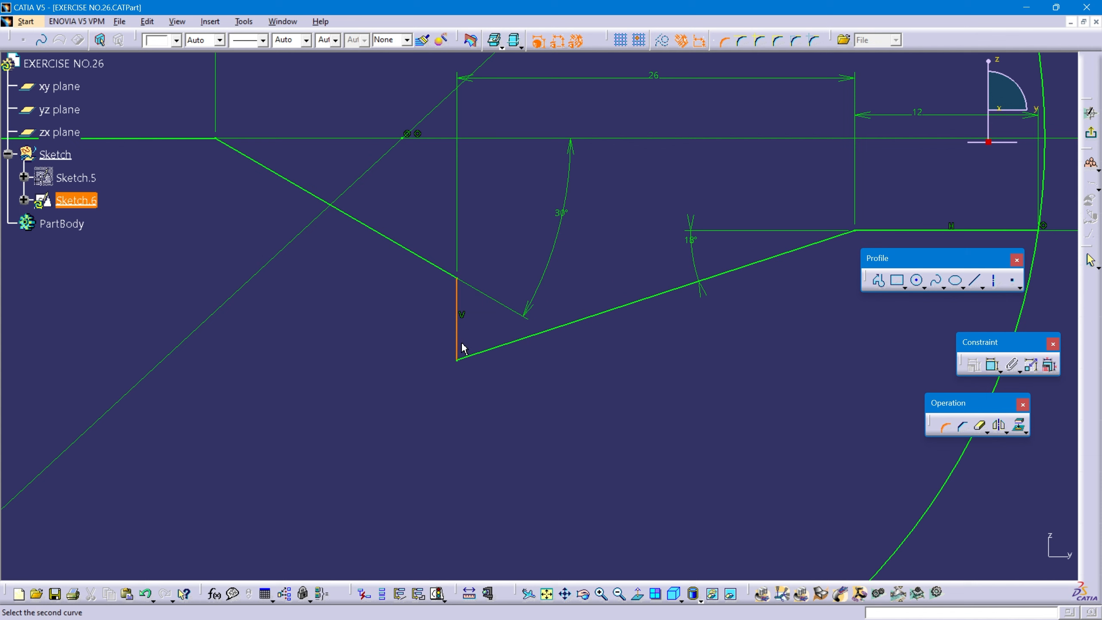
pyautogui.click(494, 353)
pyautogui.click(476, 349)
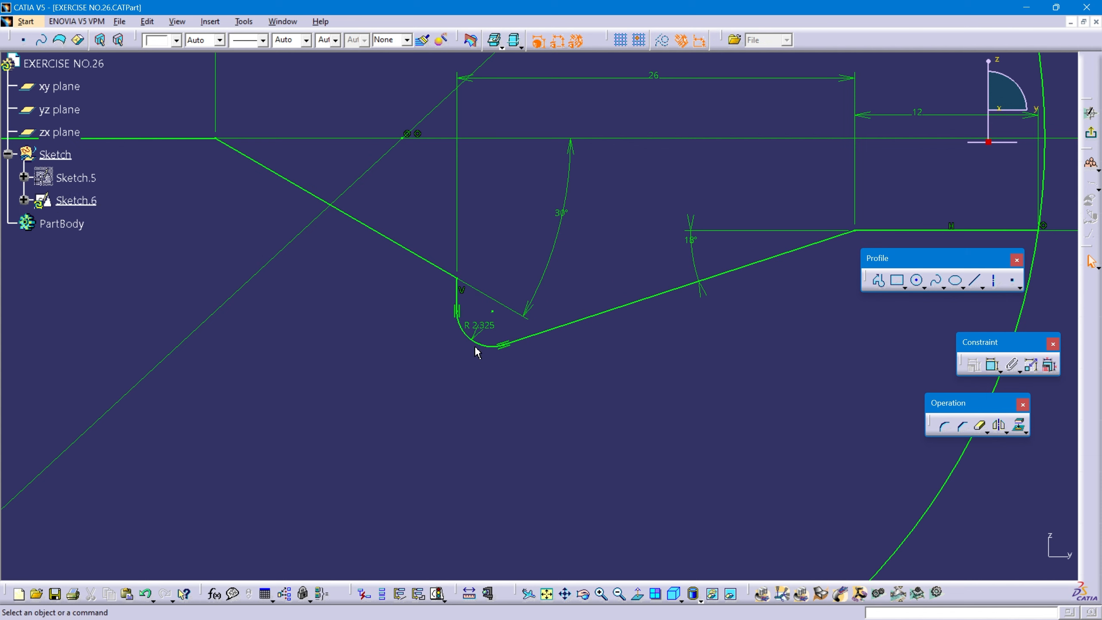
pyautogui.doubleClick(489, 332)
pyautogui.write('2mm')
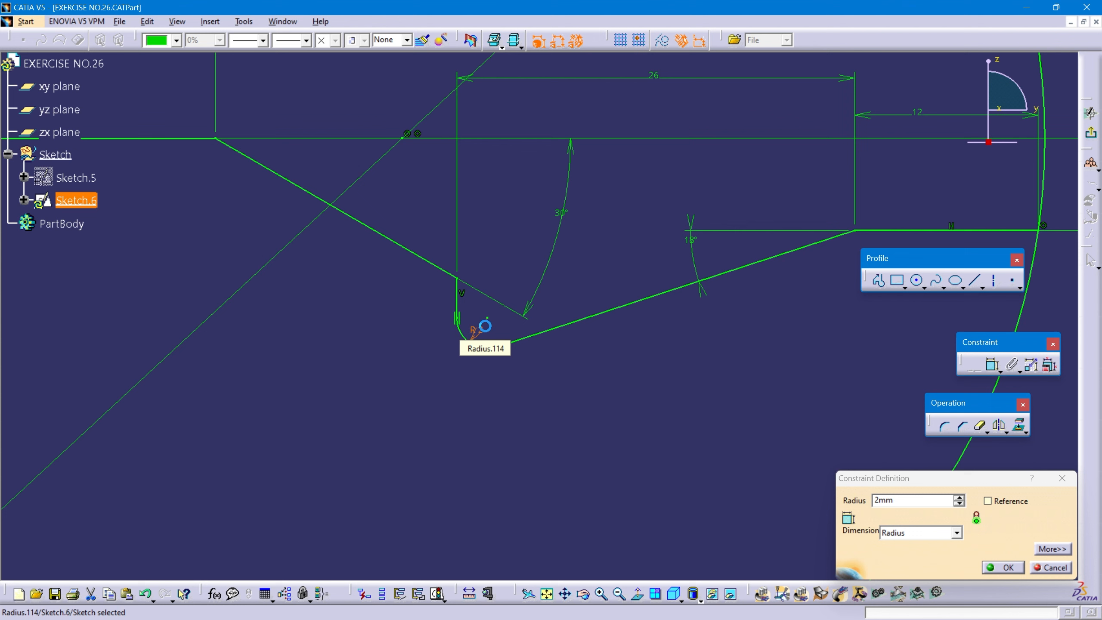
pyautogui.press('Return')
# Quick-trim the circle's arc above the stepped profile and exit the sketch
pyautogui.moveTo(494, 360); pyautogui.dragTo(521, 444, button='middle')
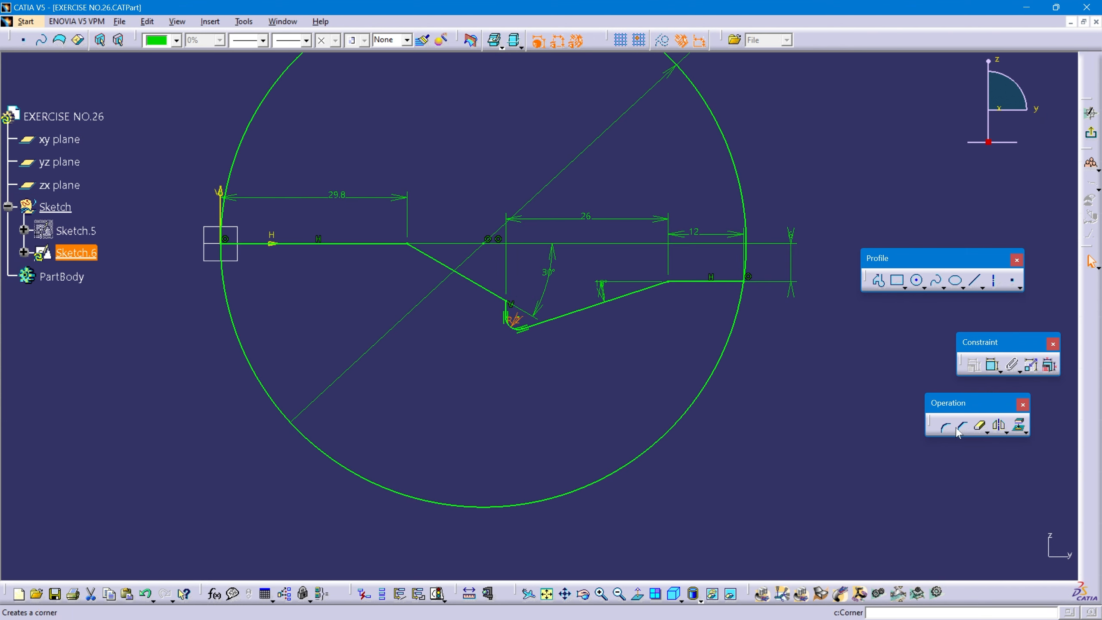
pyautogui.click(980, 427)
pyautogui.moveTo(701, 344); pyautogui.dragTo(708, 463, button='middle')
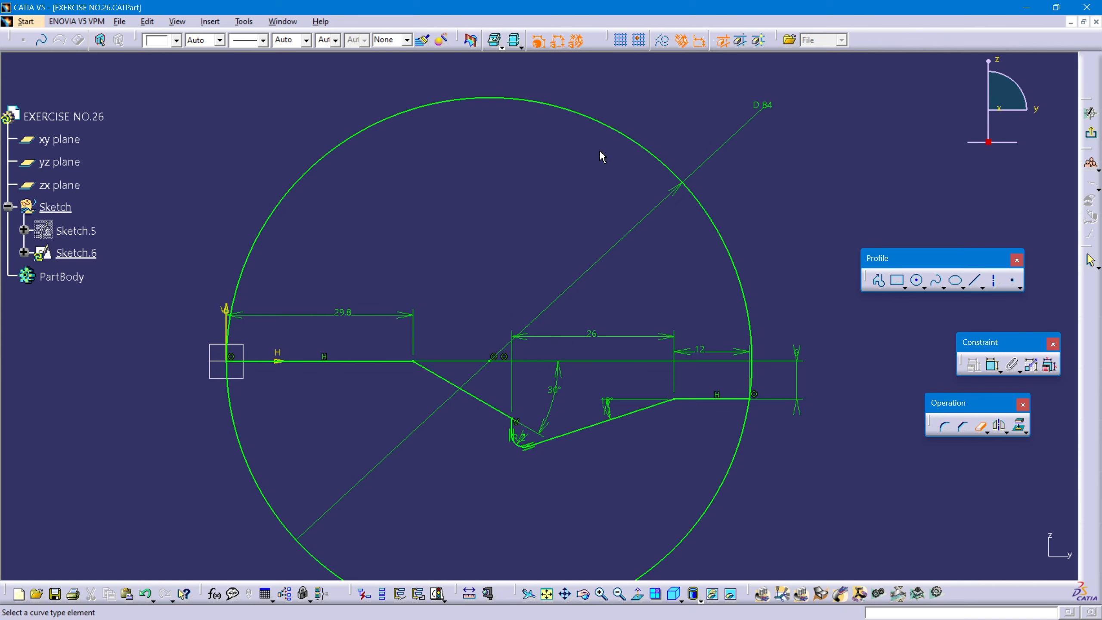
pyautogui.click(571, 110)
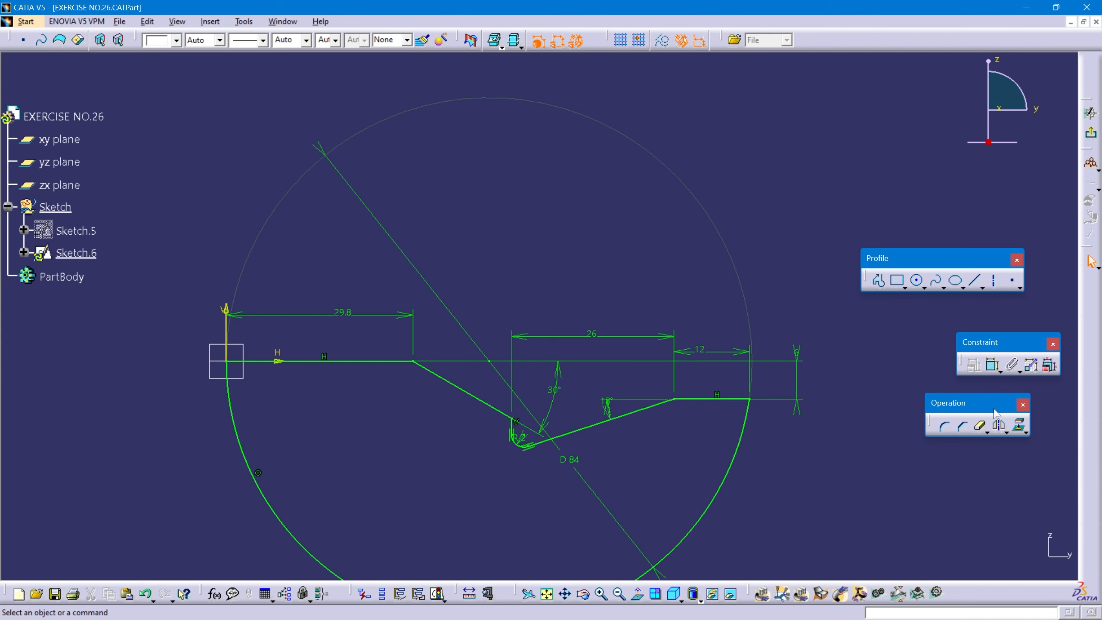
pyautogui.moveTo(859, 418)
pyautogui.mouseDown(button='middle')
pyautogui.moveTo(800, 340)
pyautogui.moveTo(750, 362)
pyautogui.moveTo(767, 394)
pyautogui.mouseUp(button='middle')
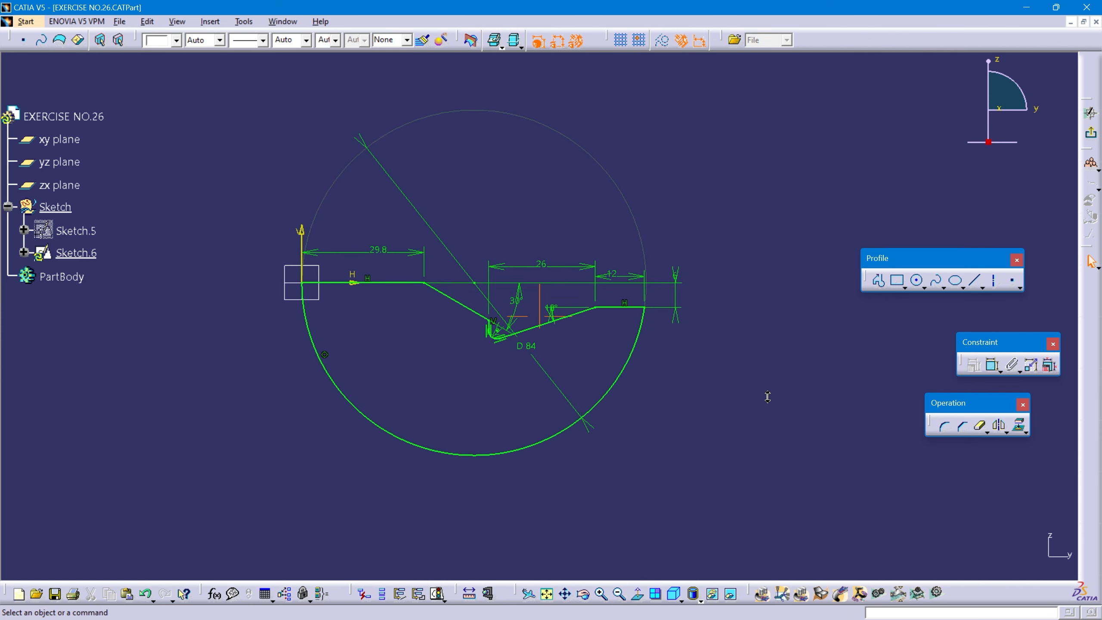
pyautogui.click(1096, 138)
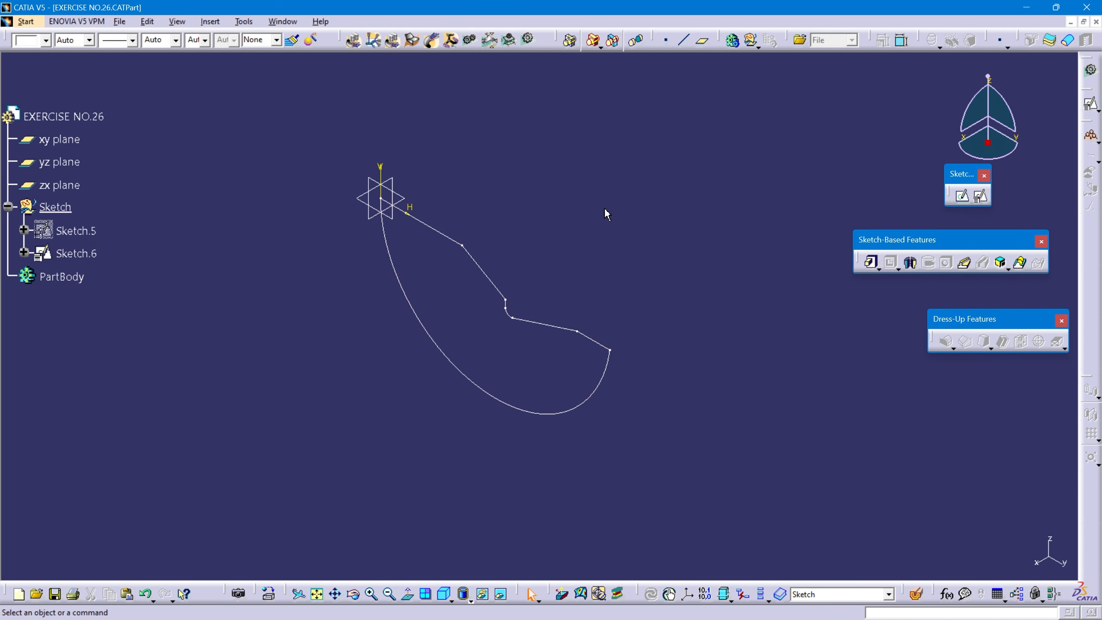
# Show the hidden Sketch.5 and define PartBody as the in-work object
pyautogui.rightClick(83, 237)
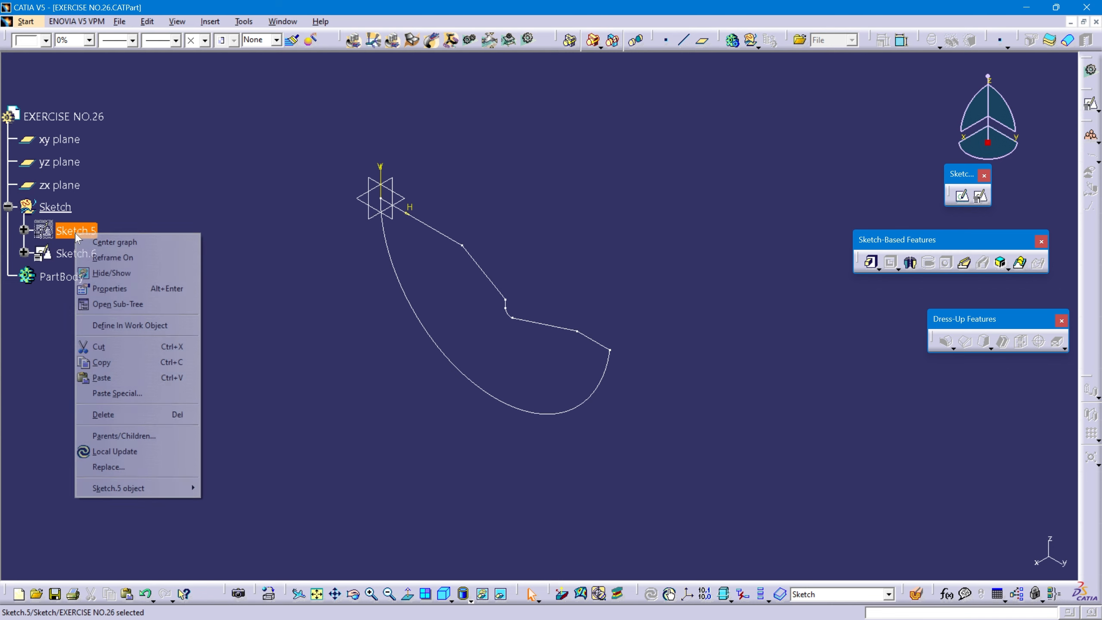
pyautogui.click(126, 272)
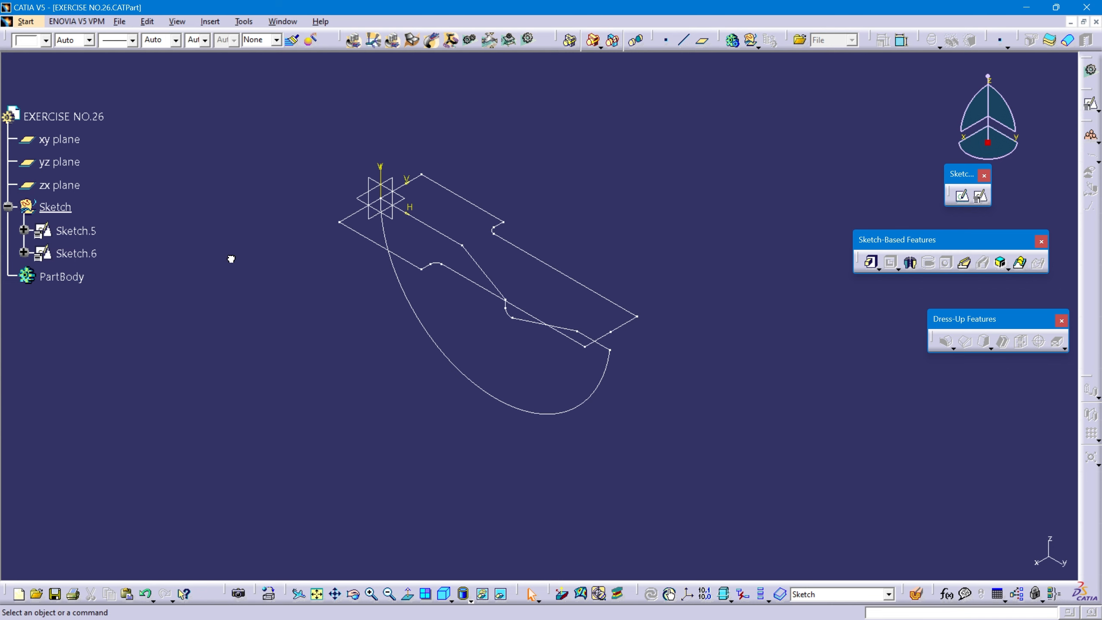
pyautogui.rightClick(80, 283)
pyautogui.click(130, 370)
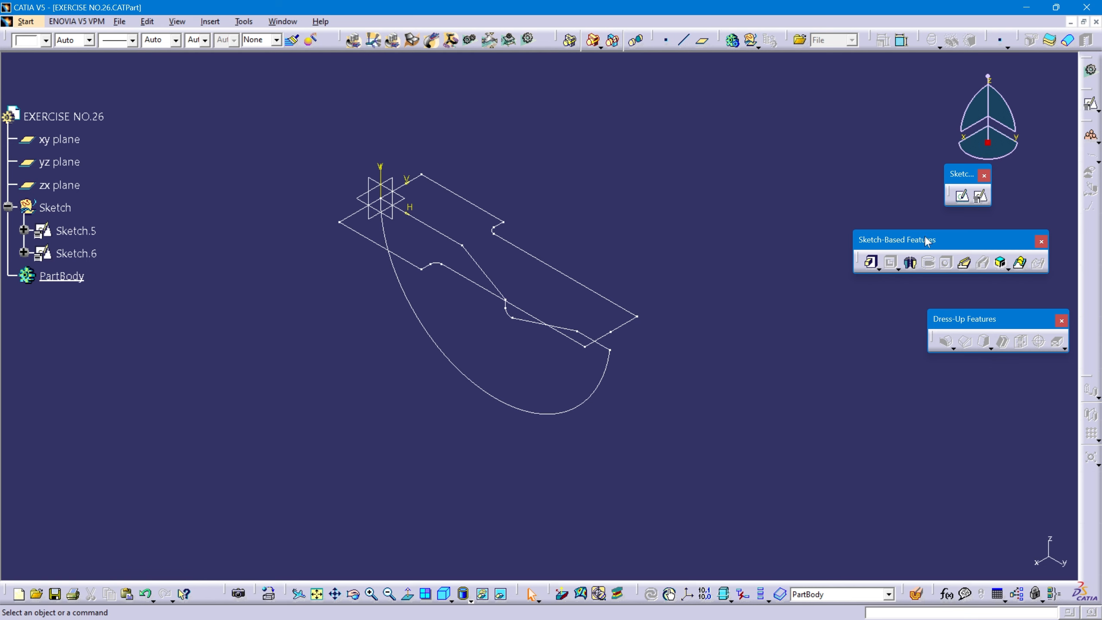
# Create a Solid Combine from Sketch.5 as the first profile and Sketch.6 as the second, both normal to profile
pyautogui.click(998, 264)
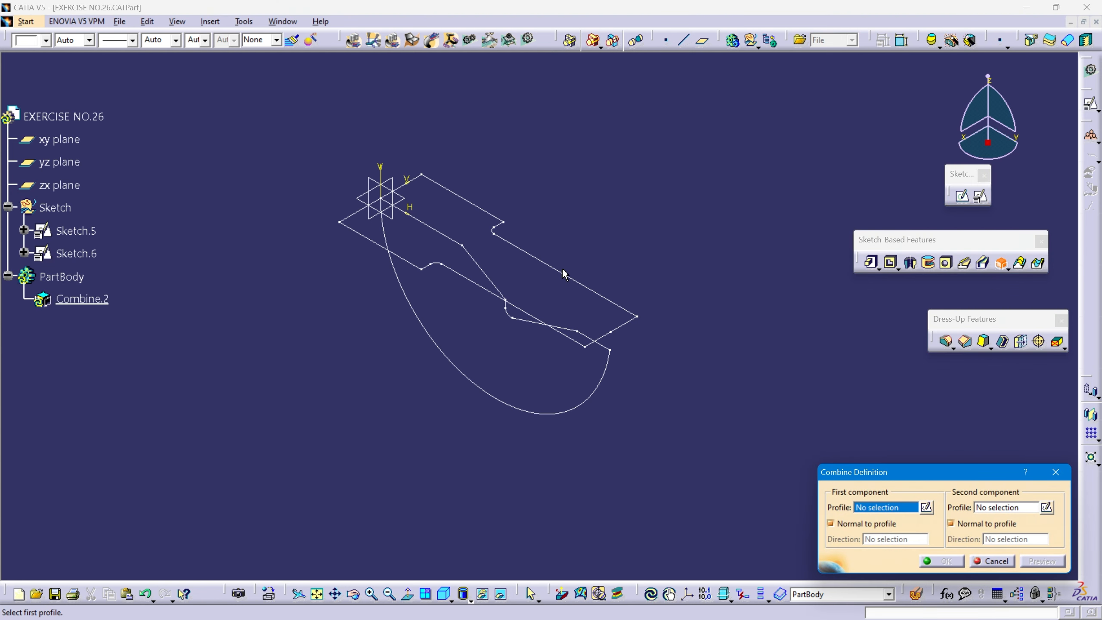
pyautogui.click(565, 275)
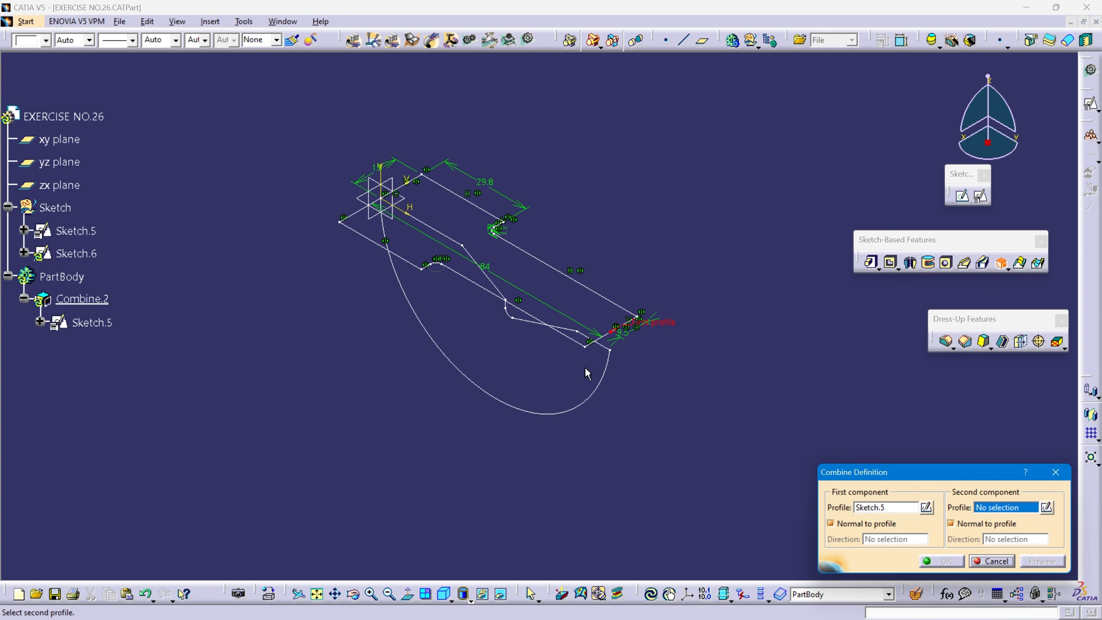
pyautogui.click(605, 388)
pyautogui.click(1029, 562)
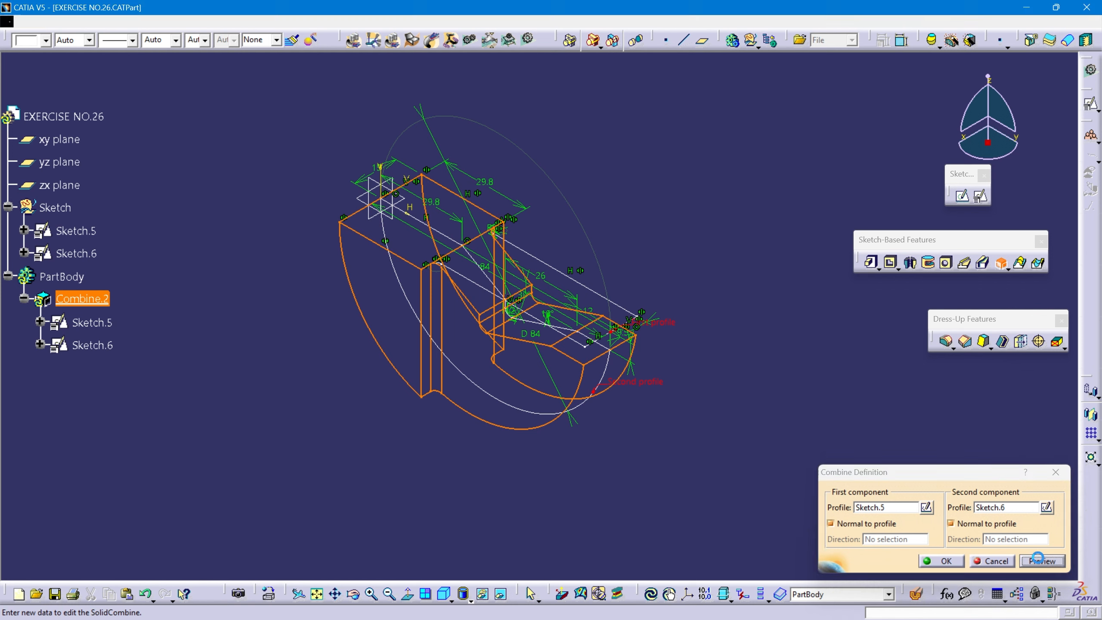
pyautogui.click(943, 562)
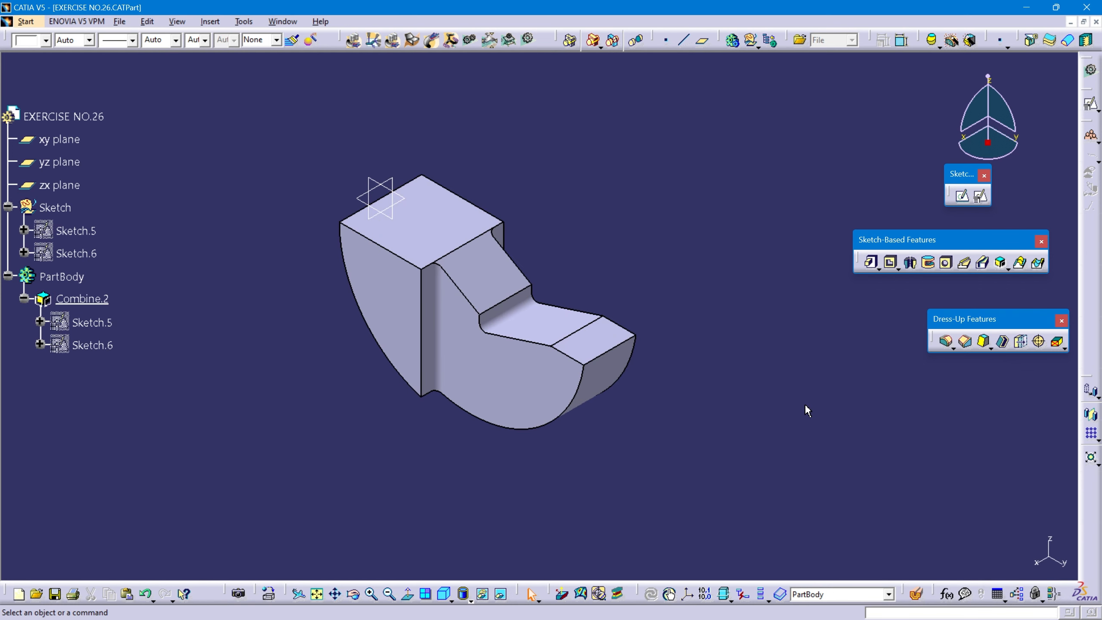
# Define PartBody as the in-work object and shell it with 1.8 mm inside thickness, removing all the faces along its stepped upper side
pyautogui.moveTo(264, 243)
pyautogui.mouseDown(button='middle')
pyautogui.moveTo(253, 196)
pyautogui.moveTo(281, 252)
pyautogui.mouseUp(button='middle')
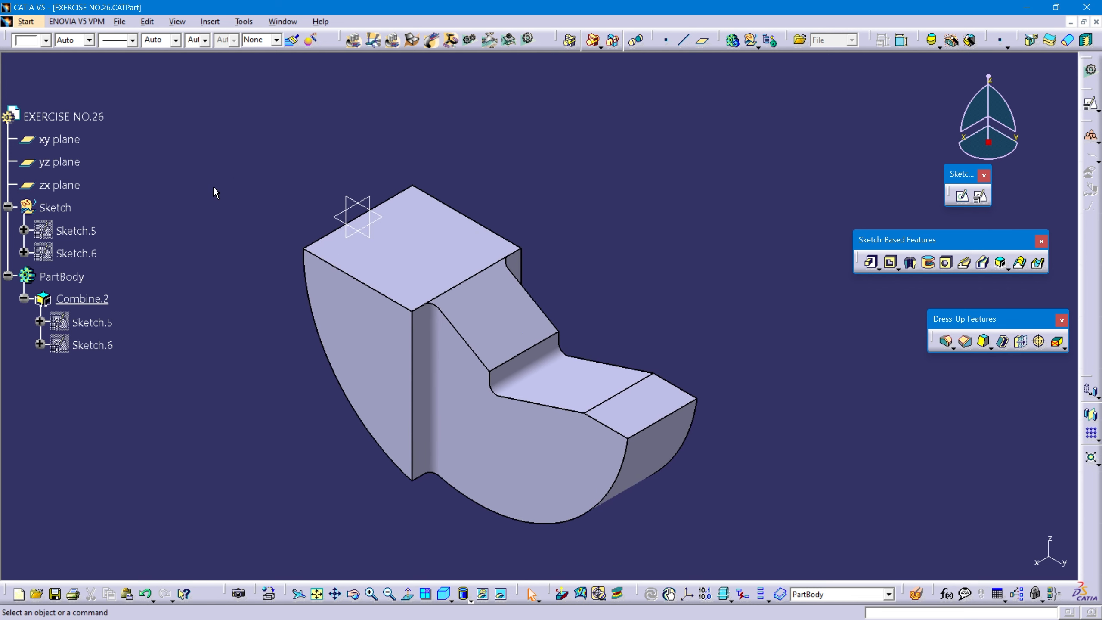
pyautogui.rightClick(75, 278)
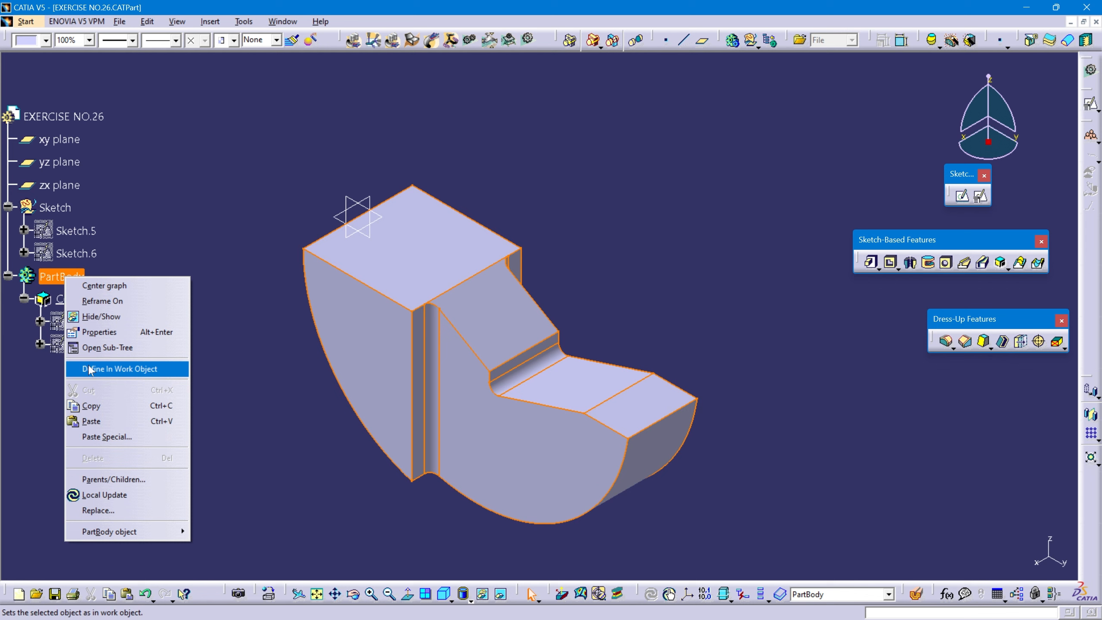
pyautogui.click(124, 369)
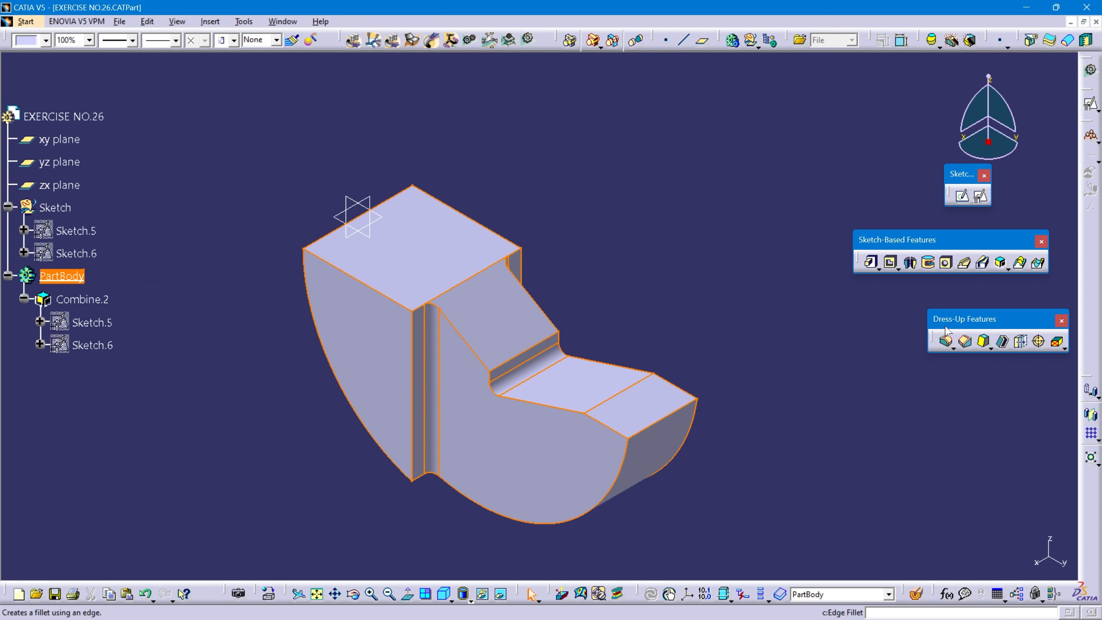
pyautogui.click(1005, 343)
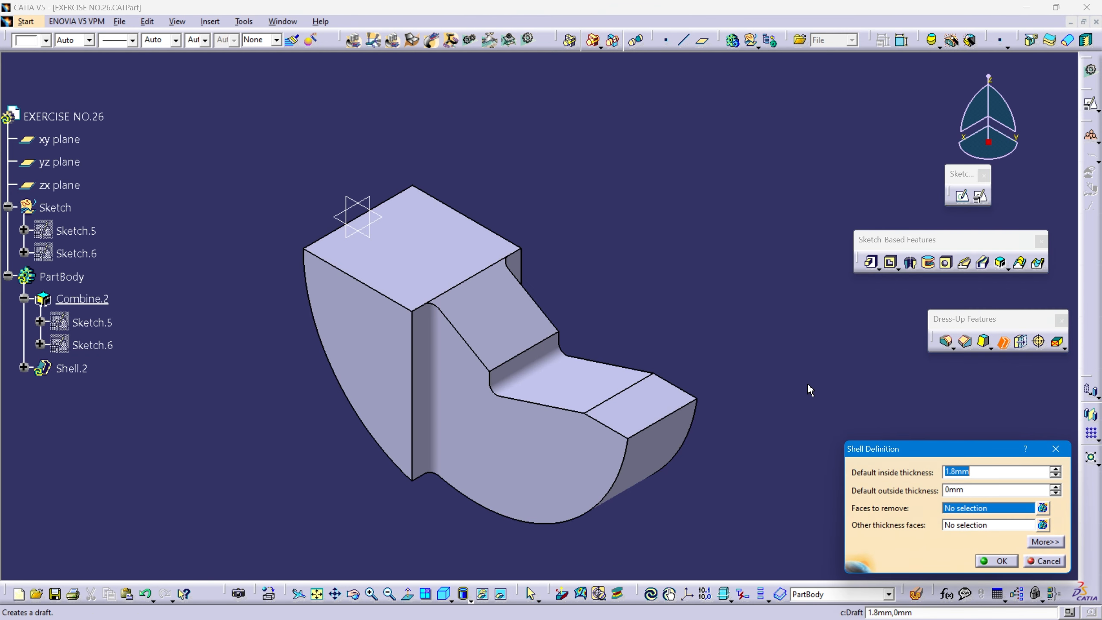
pyautogui.click(423, 246)
pyautogui.click(497, 321)
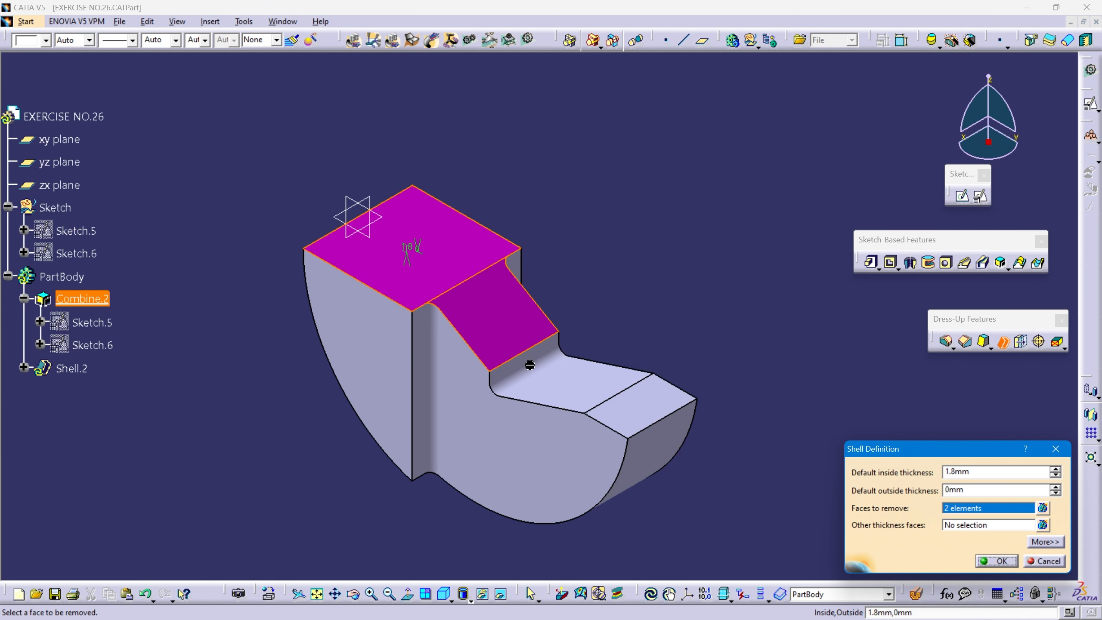
pyautogui.click(536, 382)
pyautogui.scroll(3, 471, 278)
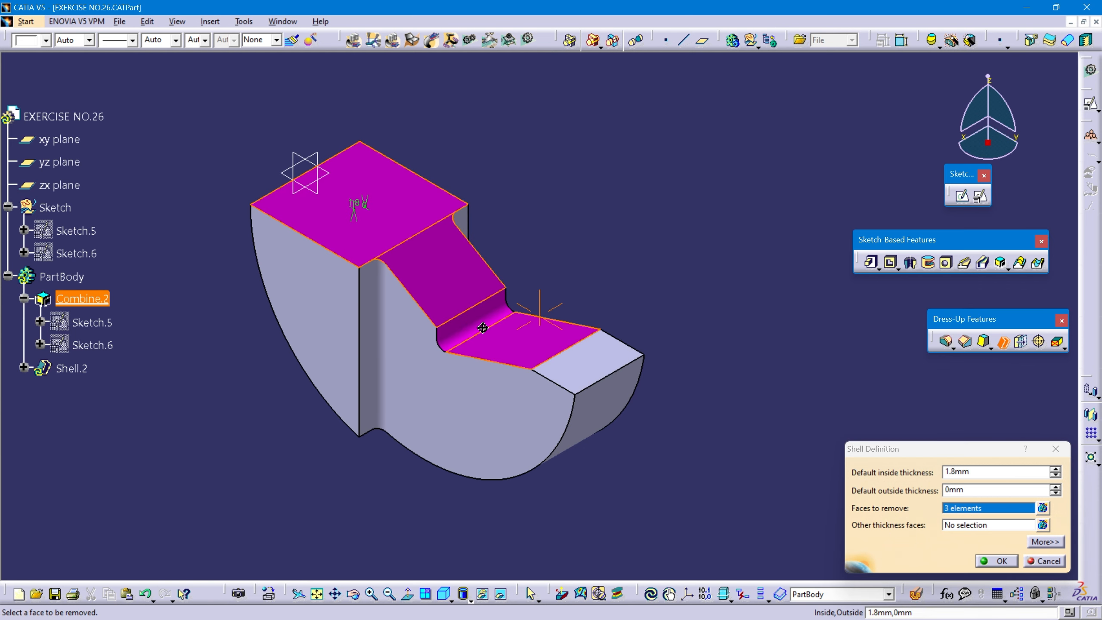
pyautogui.click(573, 342)
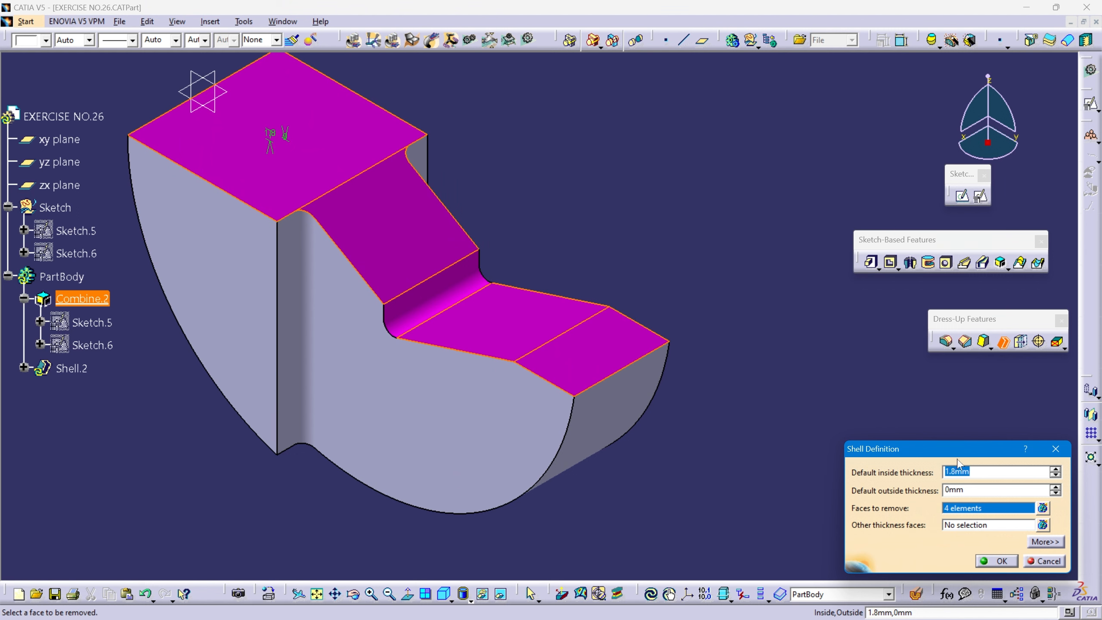
pyautogui.click(998, 561)
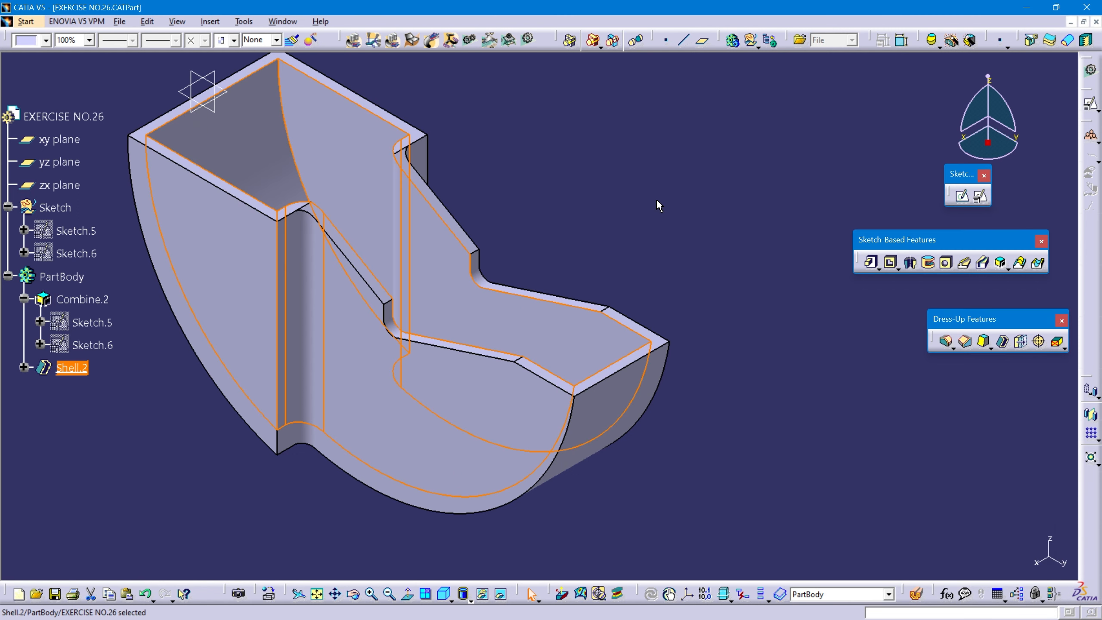
# Define the Sketch geometrical set as the in-work object and hide PartBody
pyautogui.moveTo(657, 198); pyautogui.dragTo(670, 334, button='middle')
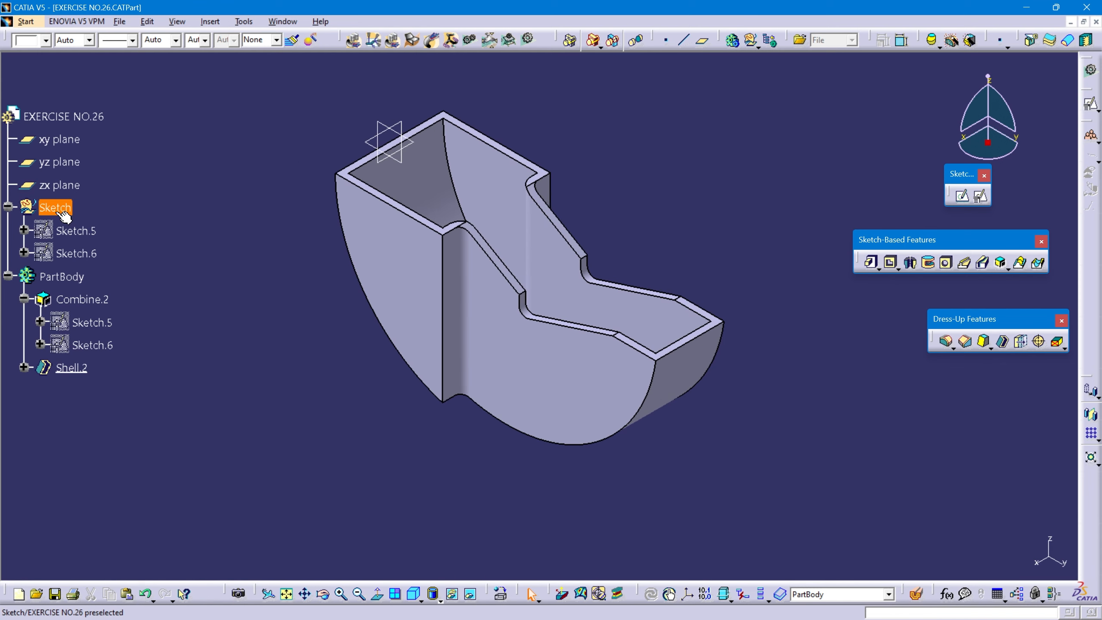
pyautogui.click(56, 213)
pyautogui.rightClick(64, 216)
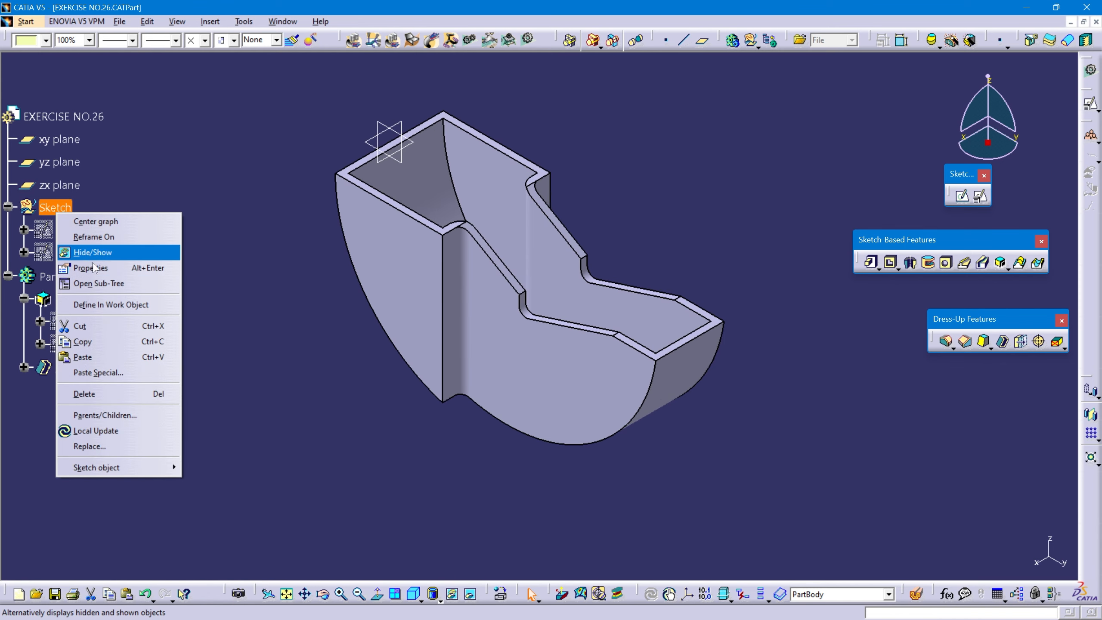
pyautogui.click(171, 303)
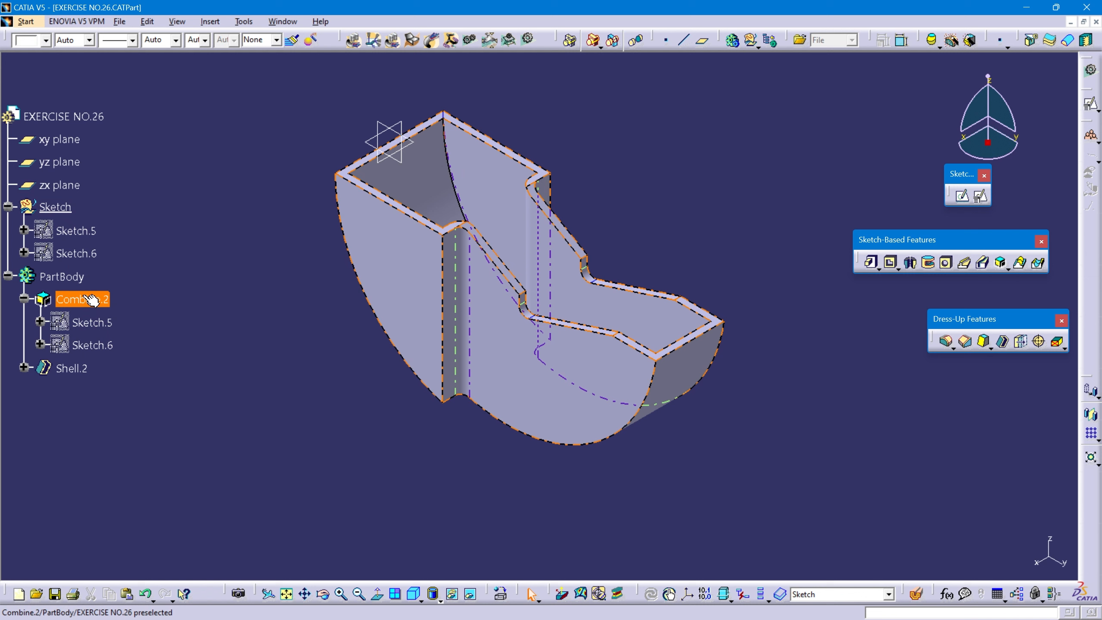
pyautogui.rightClick(71, 276)
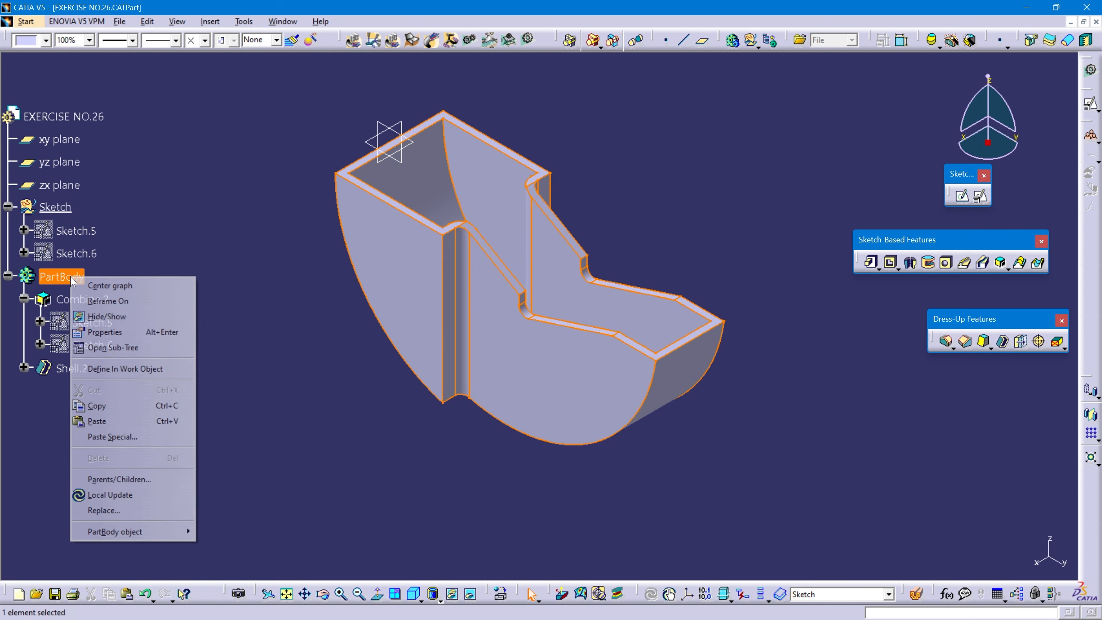
pyautogui.click(107, 317)
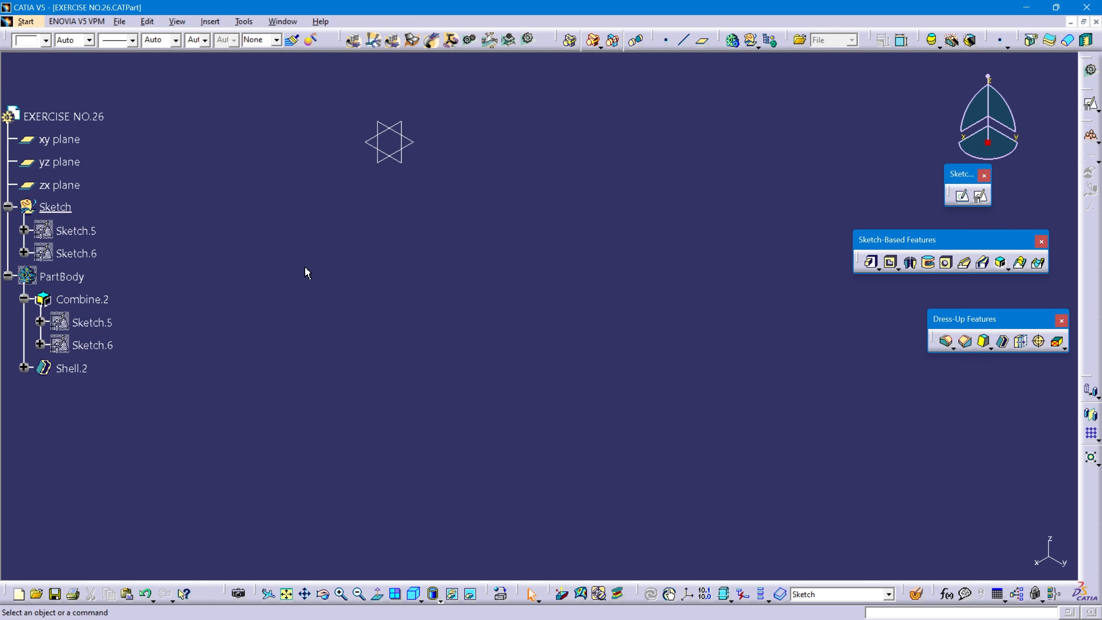
# Create a positioned sketch on the yz plane with implicit origin and orientation
pyautogui.click(408, 166)
pyautogui.click(980, 197)
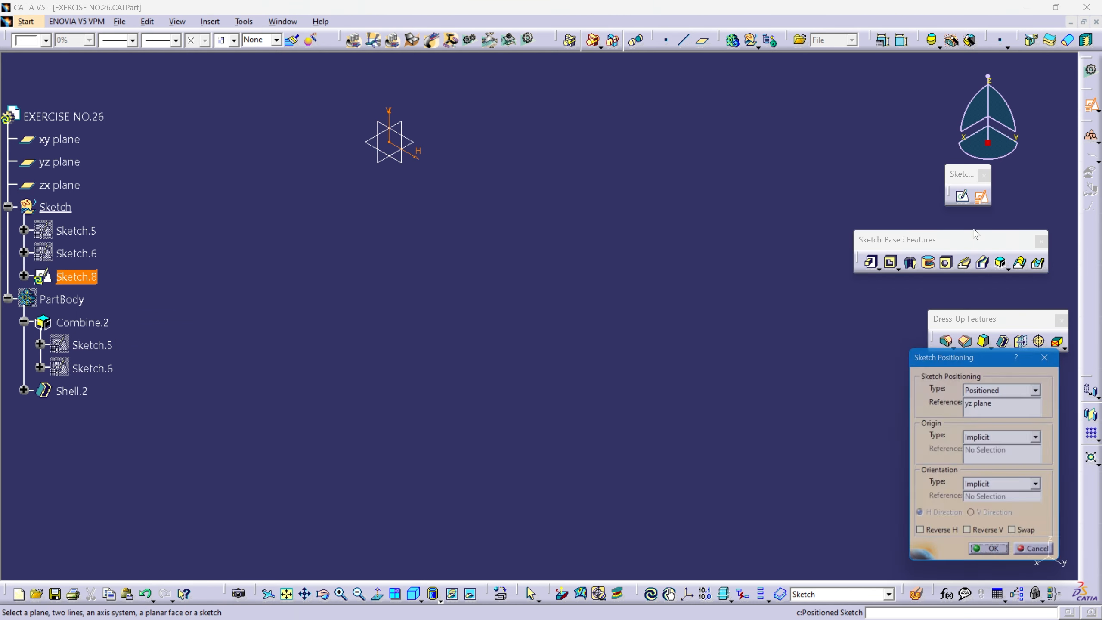
pyautogui.click(991, 559)
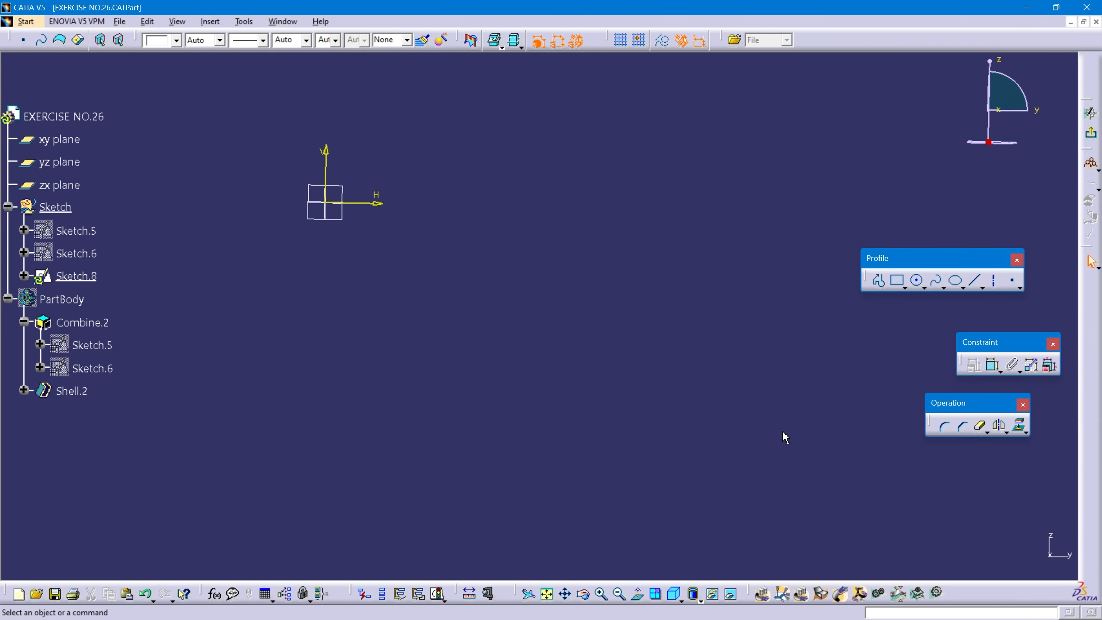
# Sketch a closed profile below the H axis: a horizontal line about 22.7 mm long, a three-point end arc and a sloped closing line
pyautogui.click(881, 282)
pyautogui.click(364, 254)
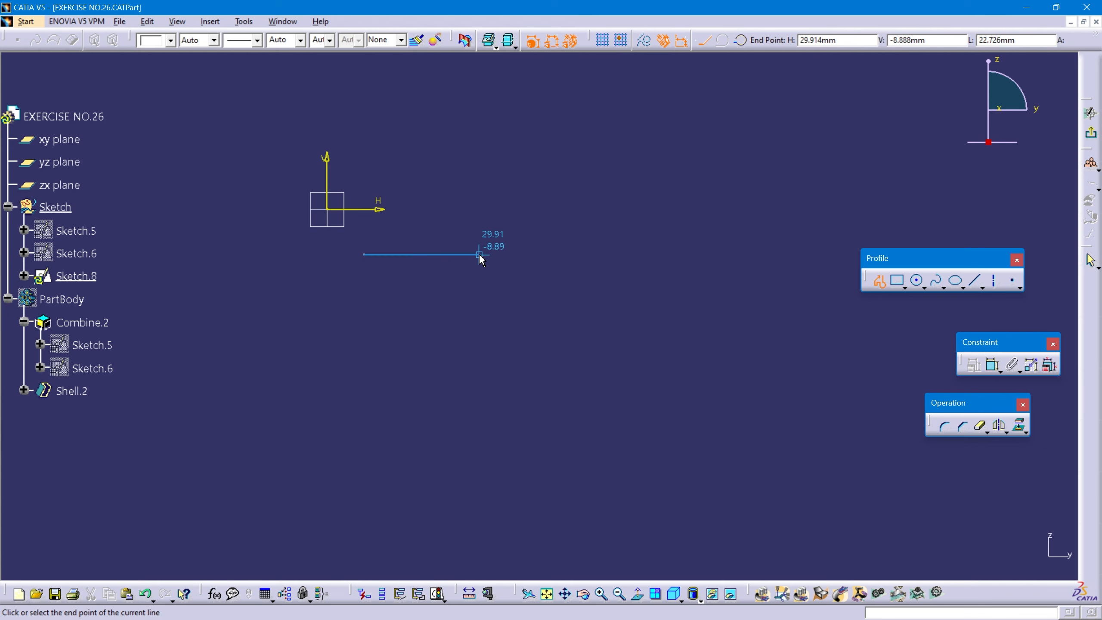
pyautogui.click(480, 254)
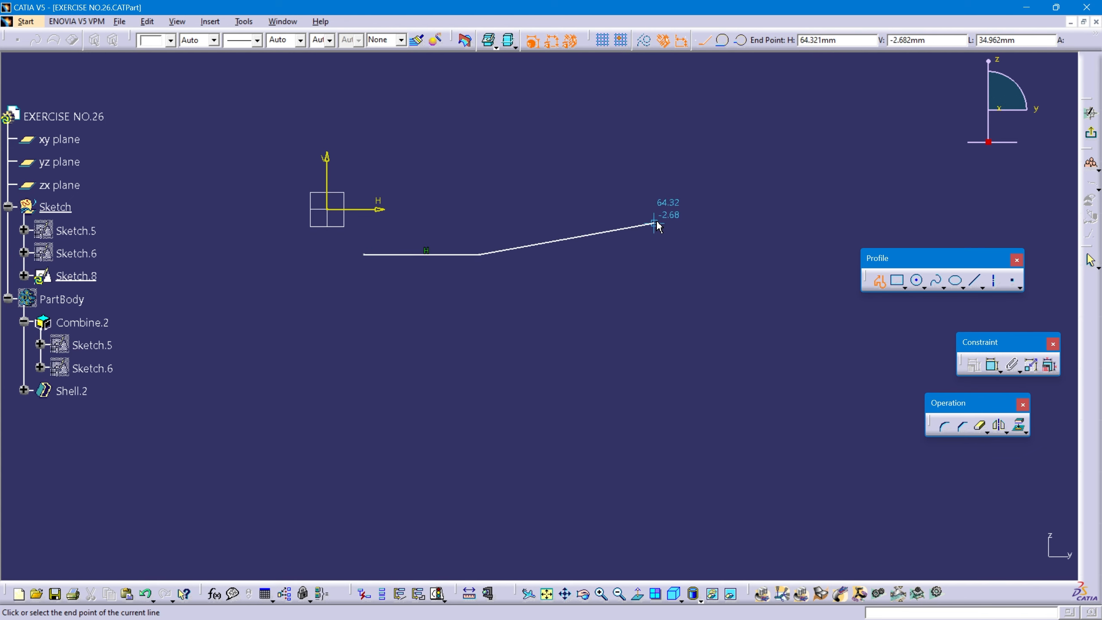
pyautogui.click(742, 41)
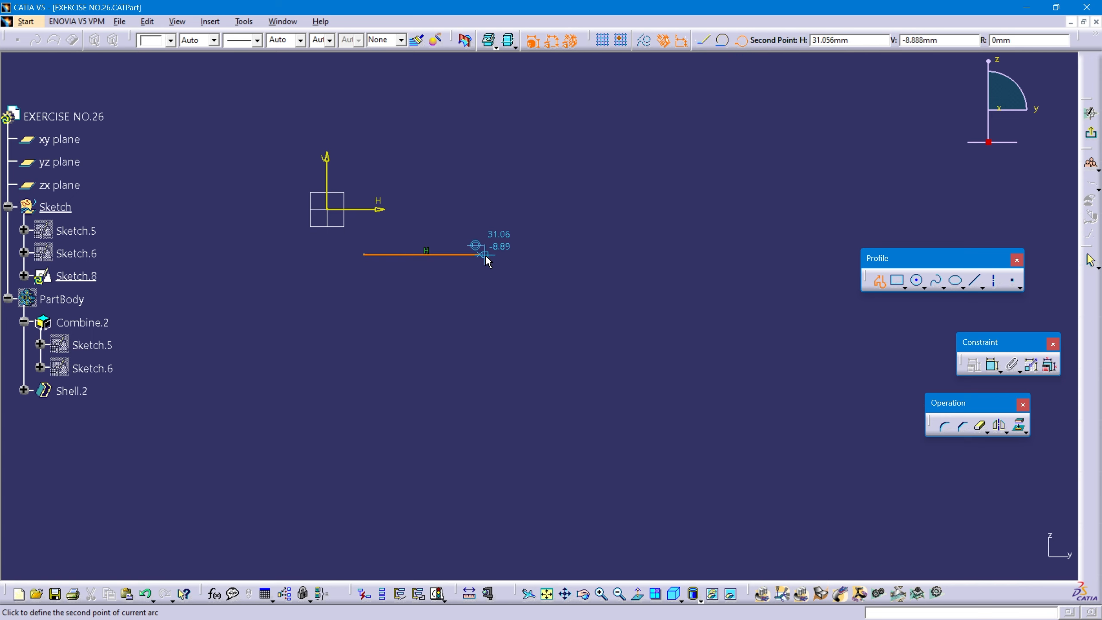
pyautogui.click(472, 307)
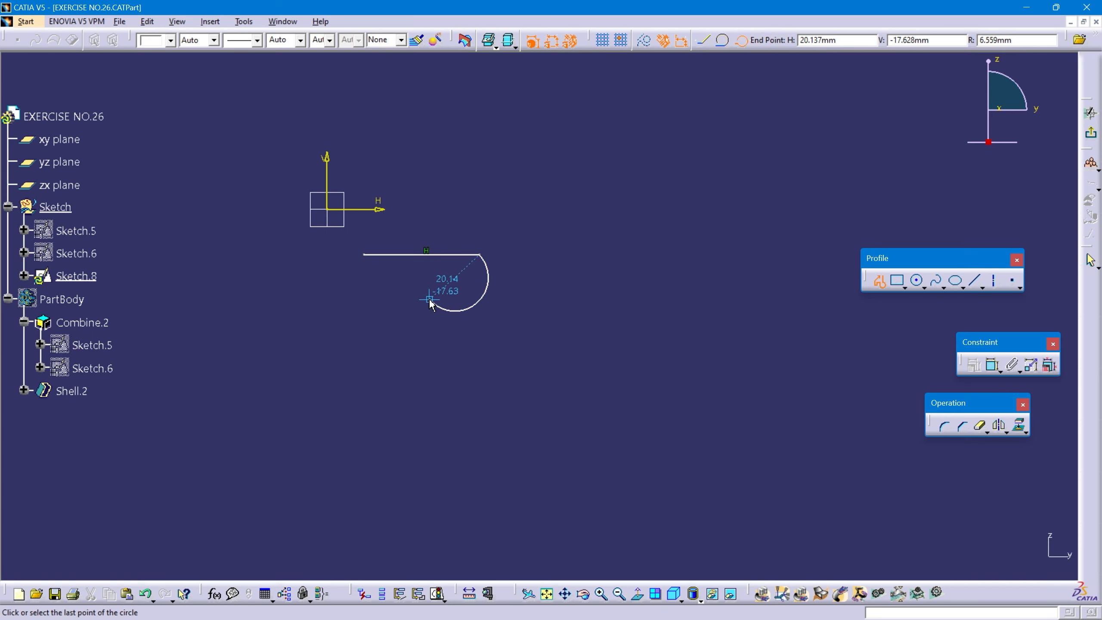
pyautogui.click(452, 309)
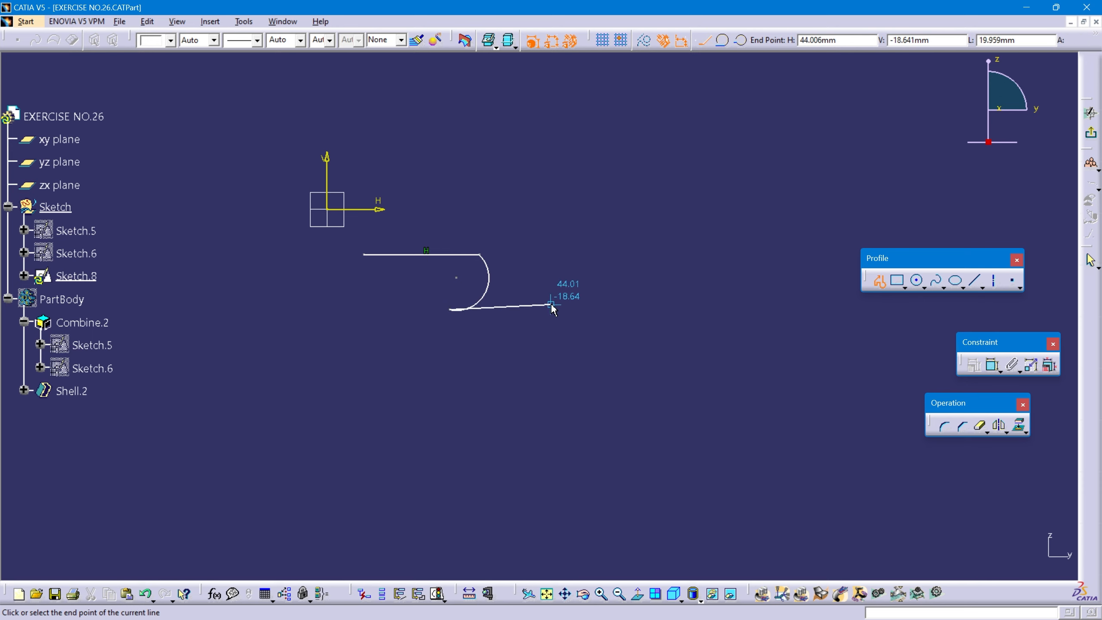
pyautogui.click(364, 256)
pyautogui.click(861, 335)
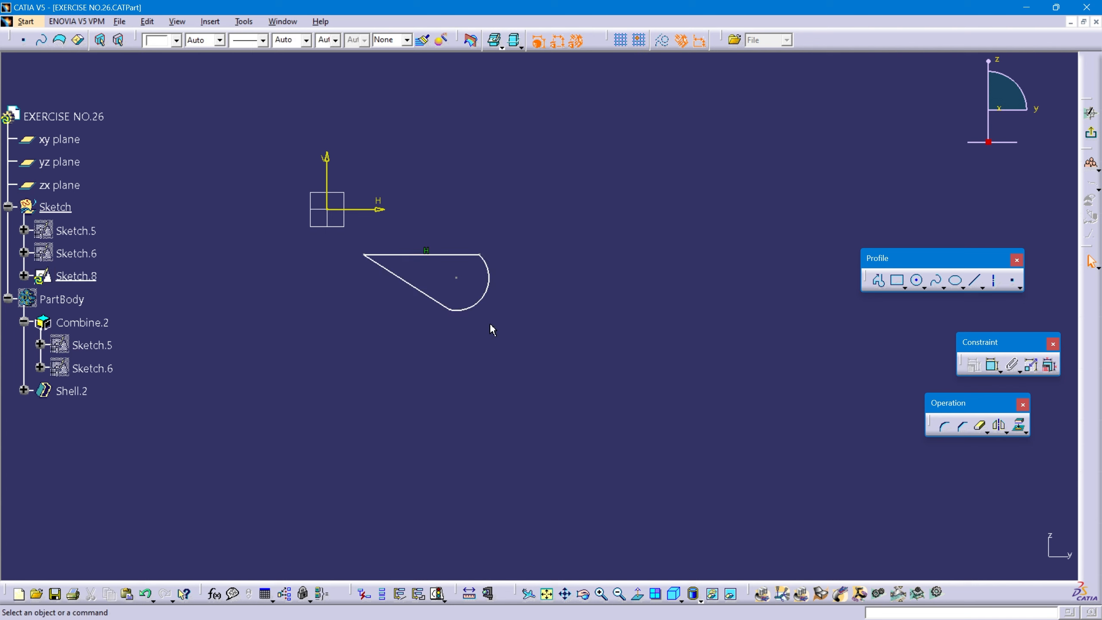
# Dimension the profile's horizontal line to a length of 20 mm
pyautogui.click(993, 364)
pyautogui.click(423, 255)
pyautogui.click(423, 154)
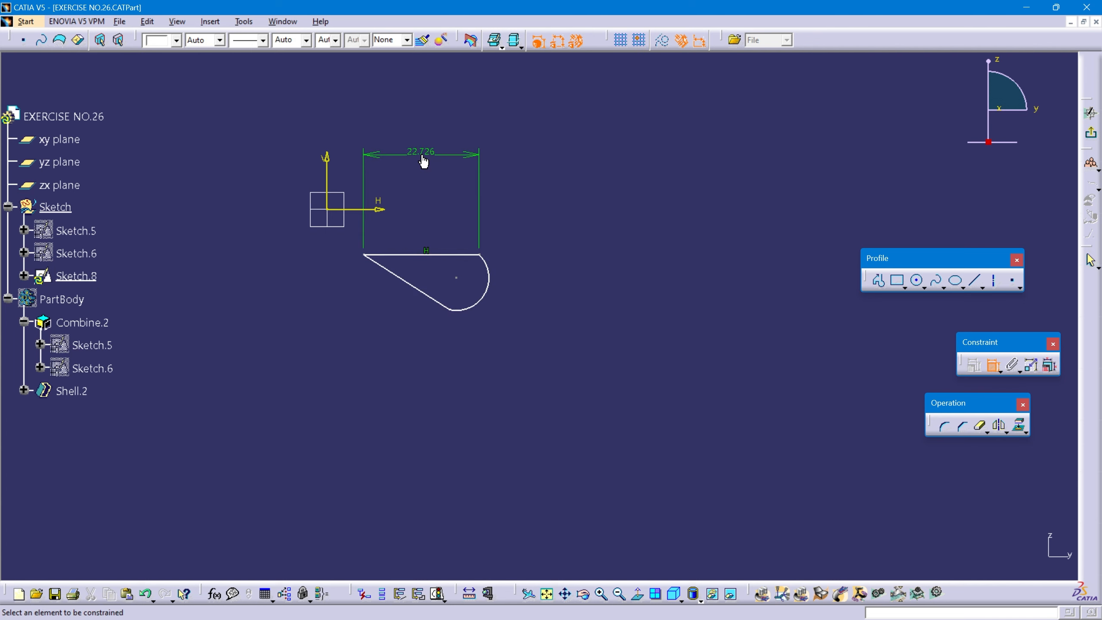
pyautogui.doubleClick(424, 159)
pyautogui.press('Return')
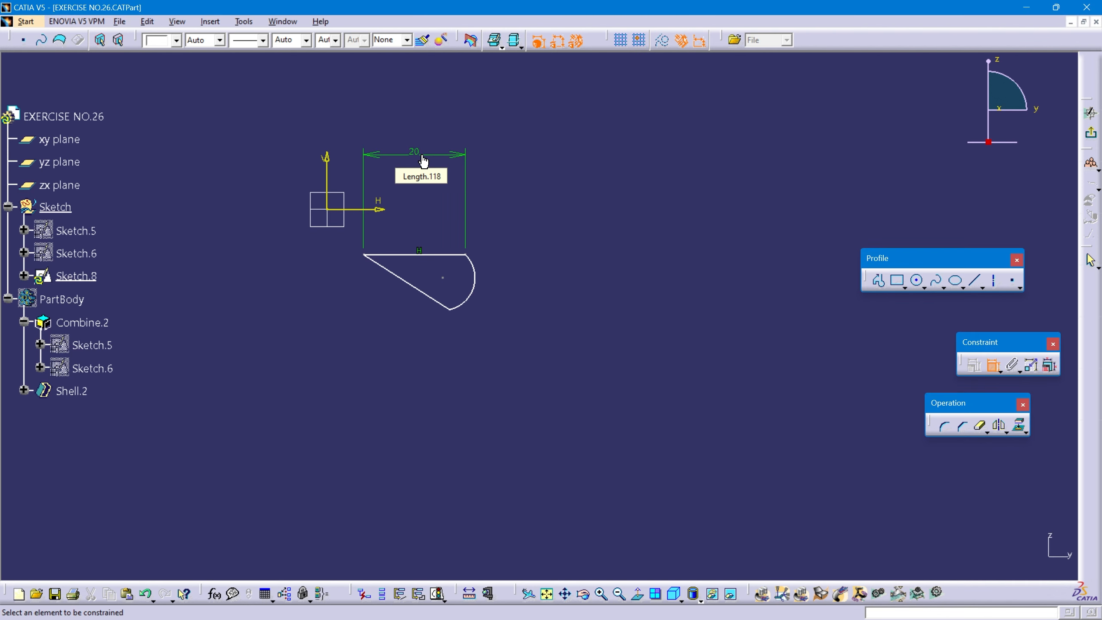
# Constrain the angle between the horizontal and sloped lines to 23 degrees
pyautogui.click(416, 254)
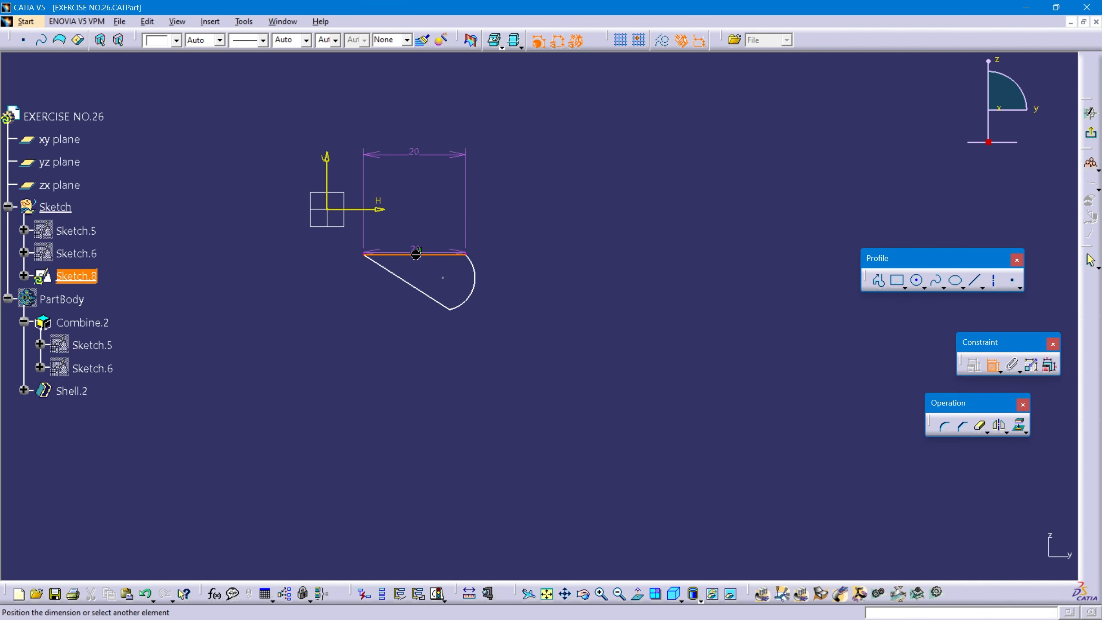
pyautogui.click(412, 286)
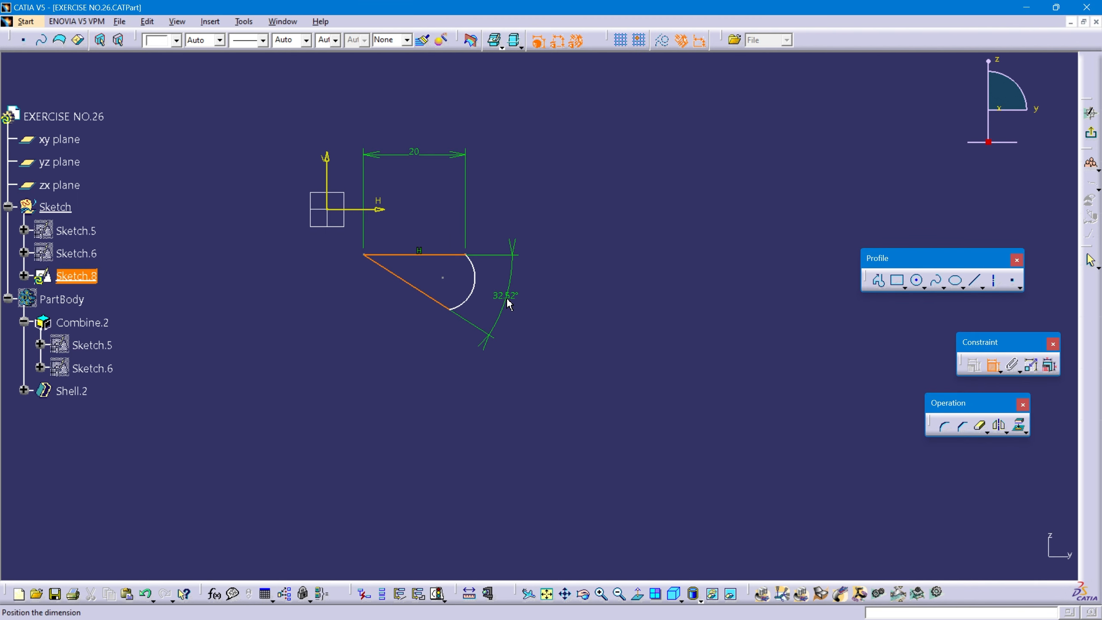
pyautogui.click(509, 304)
pyautogui.doubleClick(509, 305)
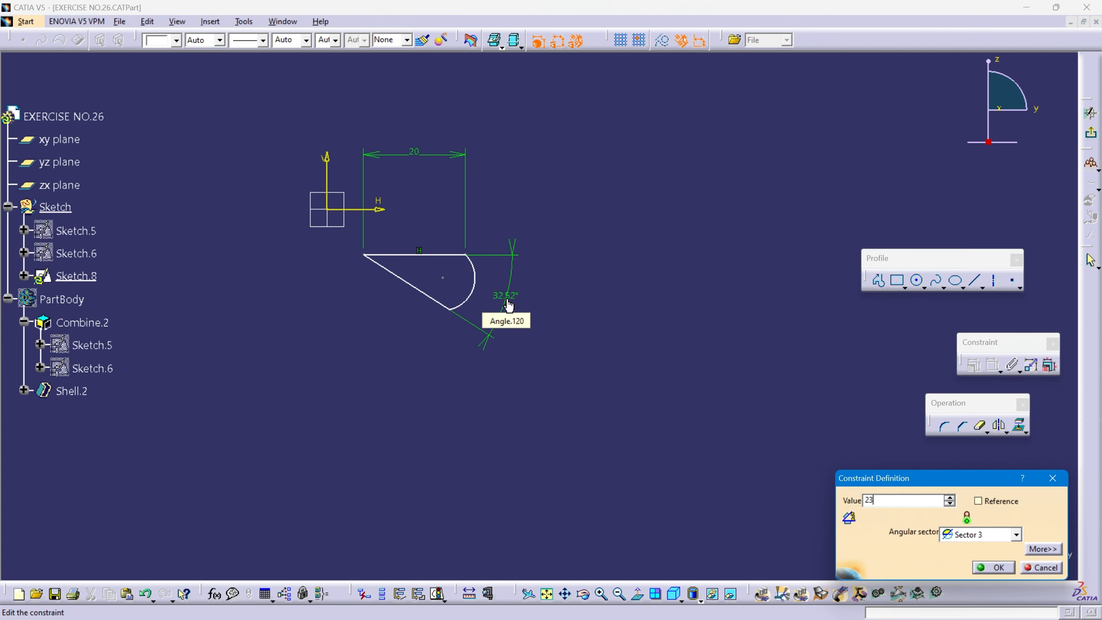
pyautogui.press('Return')
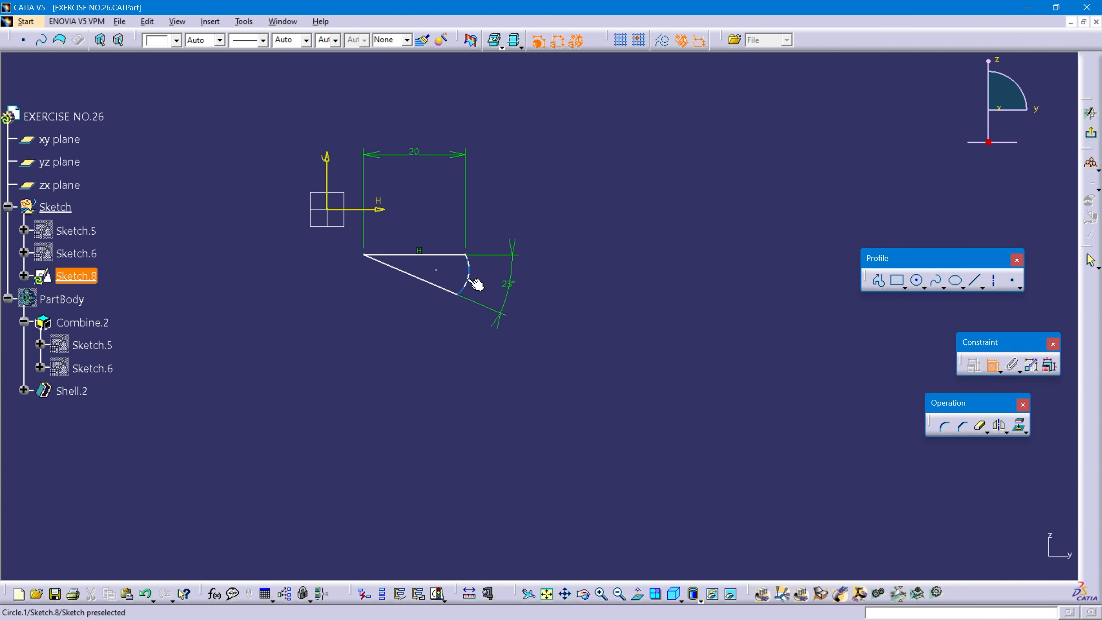
# Dimension the end arc's radius to 5 mm
pyautogui.click(471, 281)
pyautogui.click(466, 392)
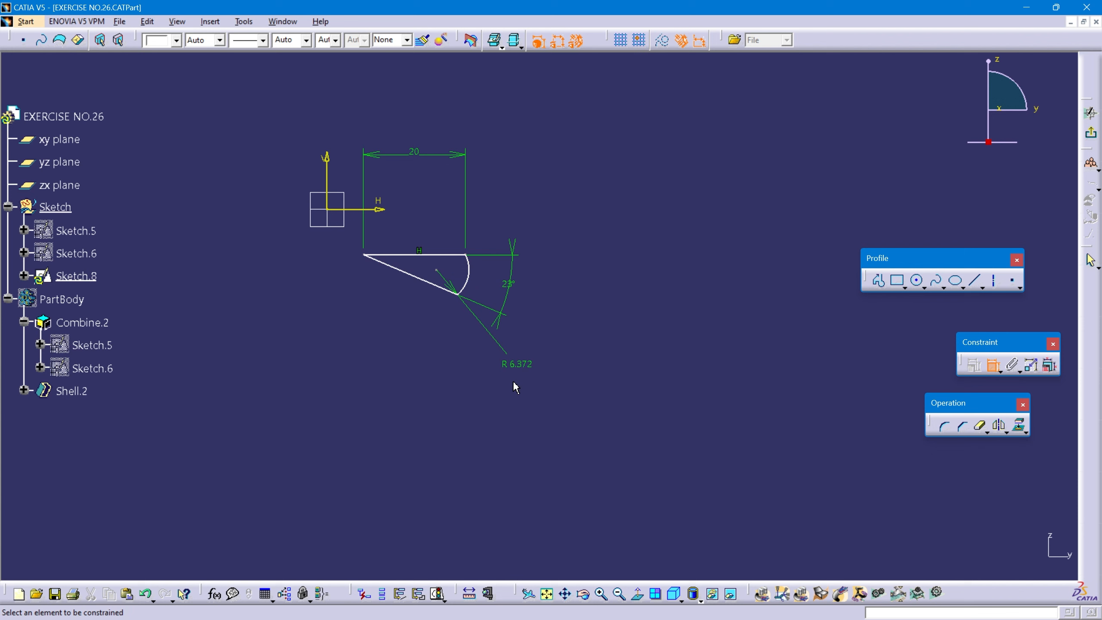
pyautogui.doubleClick(516, 364)
pyautogui.write('5mm')
pyautogui.press('Return')
# Set the distance between the V axis and the profile's pointed corner to 1.8 mm
pyautogui.click(366, 256)
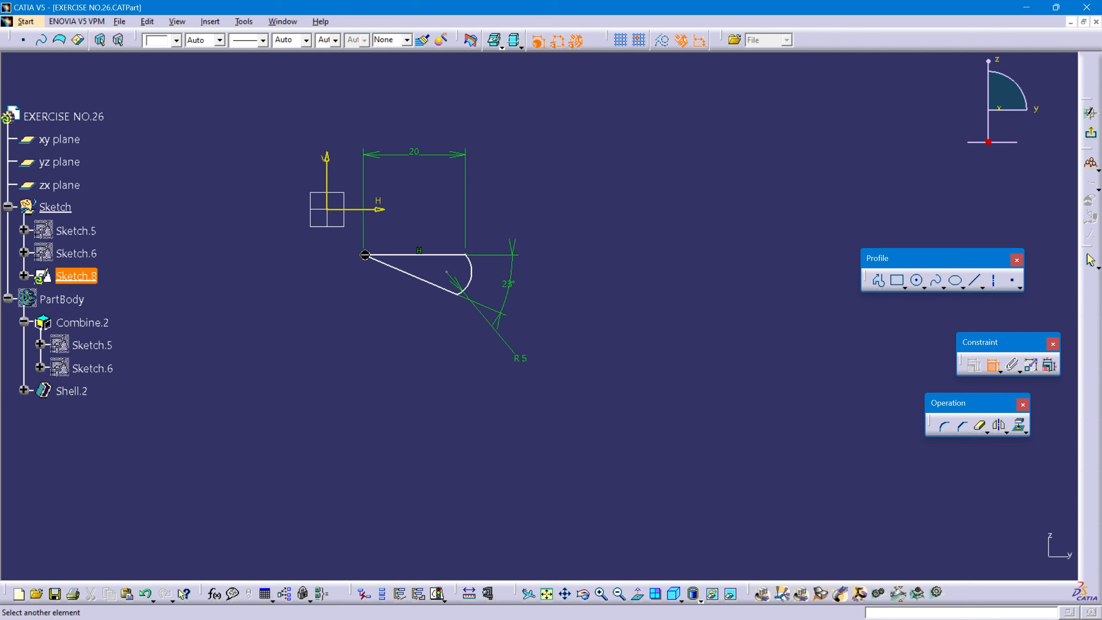
pyautogui.click(327, 194)
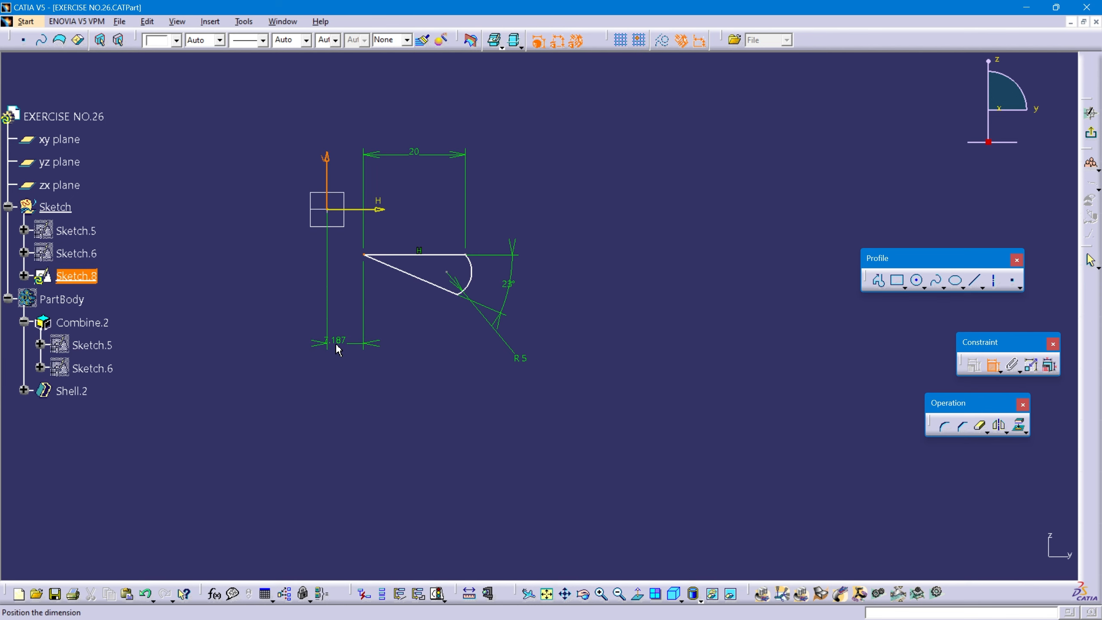
pyautogui.click(343, 343)
pyautogui.doubleClick(347, 342)
pyautogui.write('1.8')
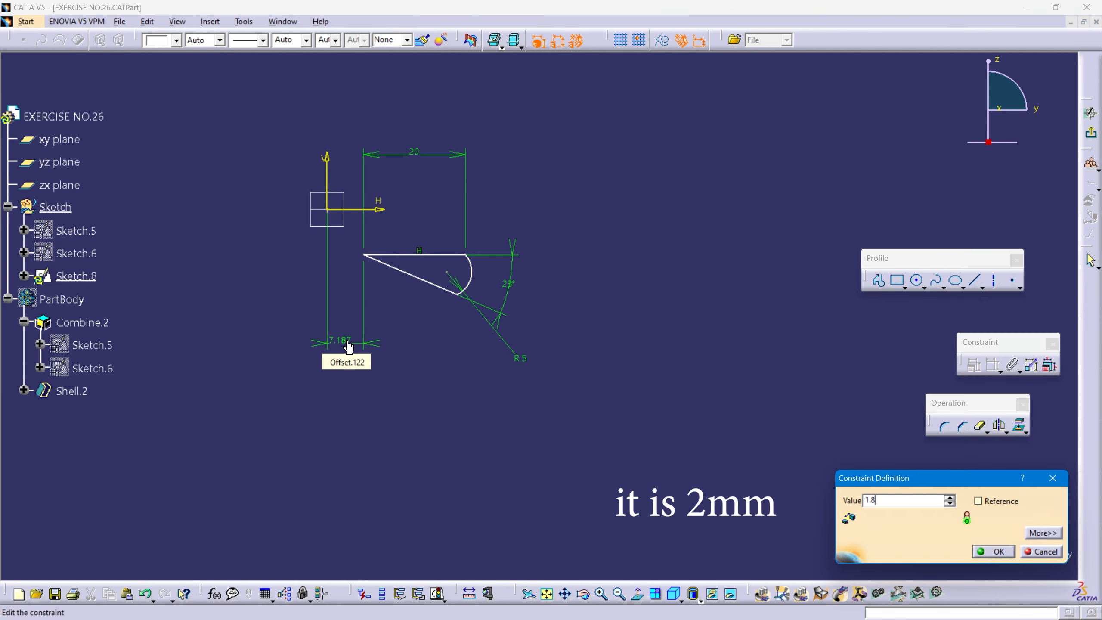
pyautogui.press('Return')
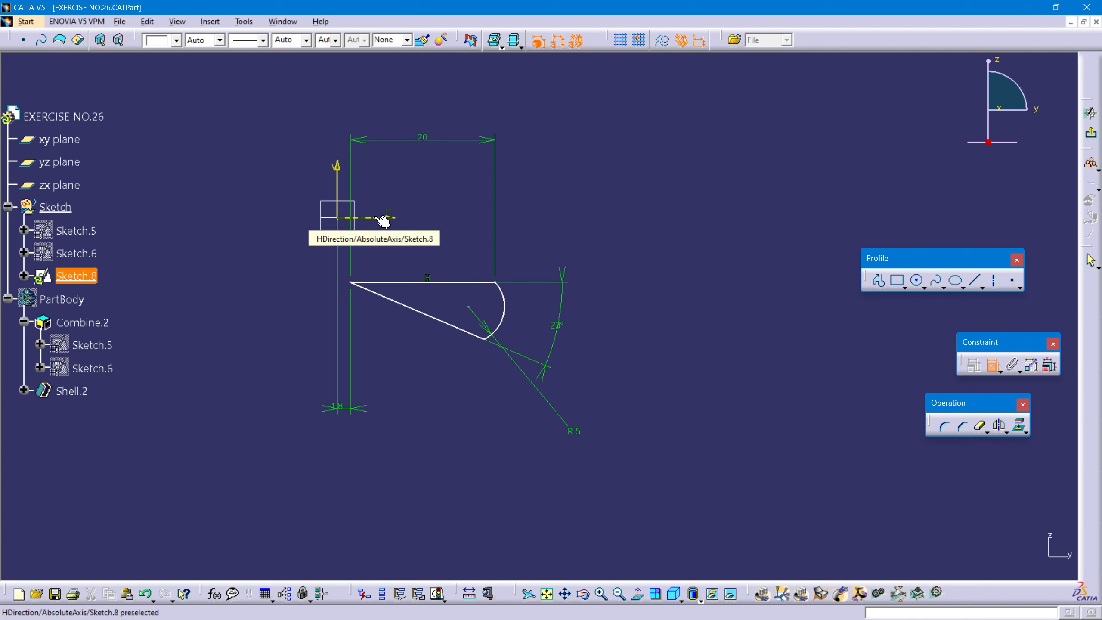
# Set the distance between the H axis and the profile's horizontal line to 3 mm
pyautogui.click(384, 218)
pyautogui.click(426, 283)
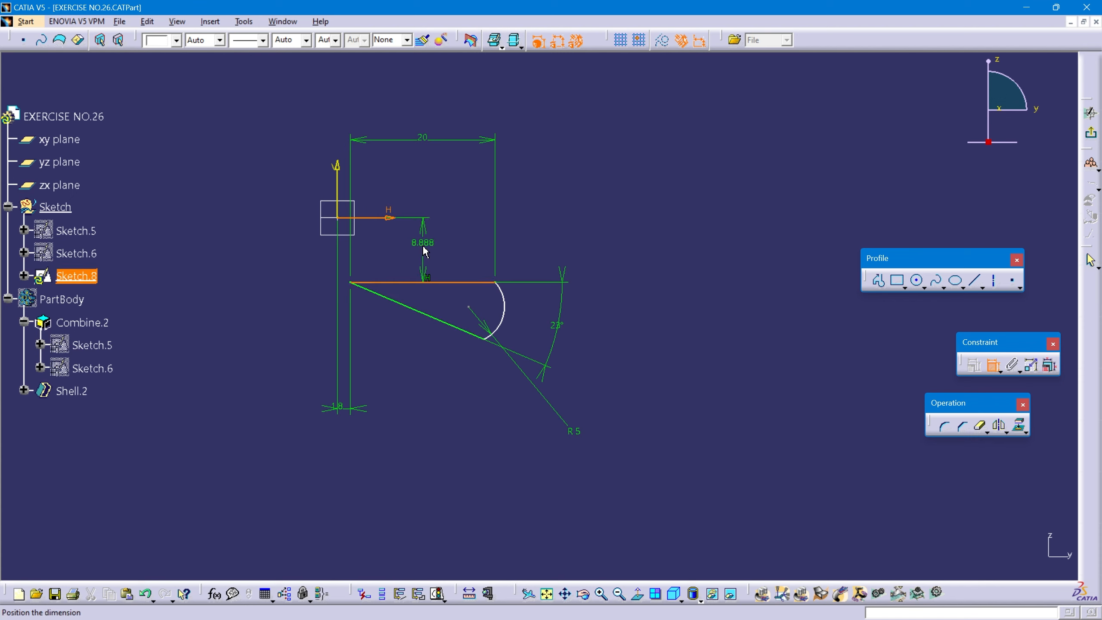
pyautogui.click(426, 252)
pyautogui.doubleClick(424, 248)
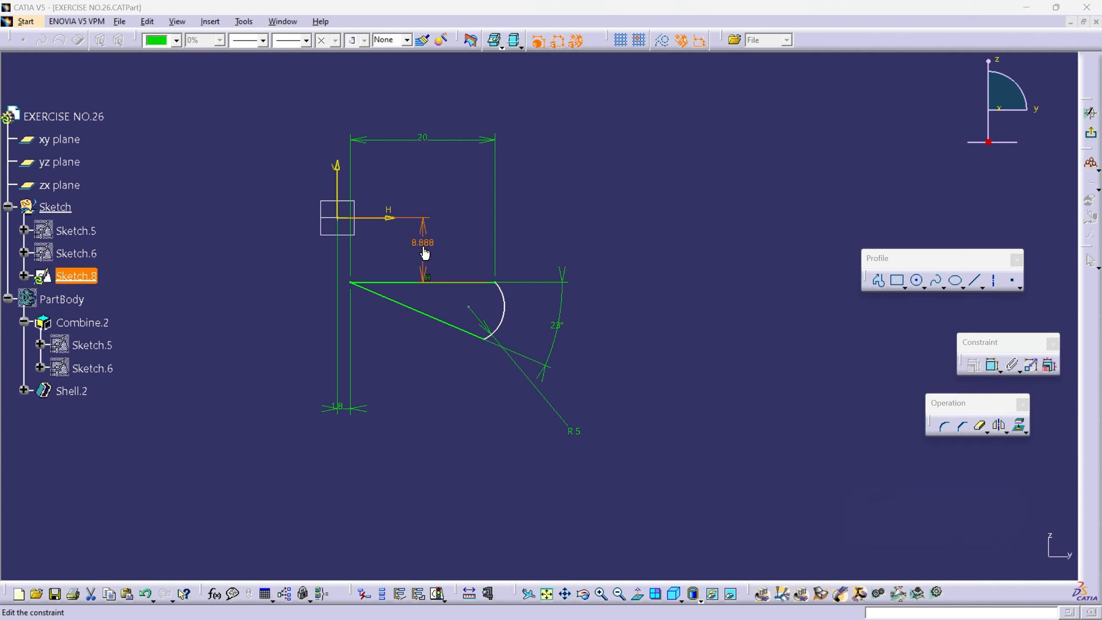
pyautogui.press('Return')
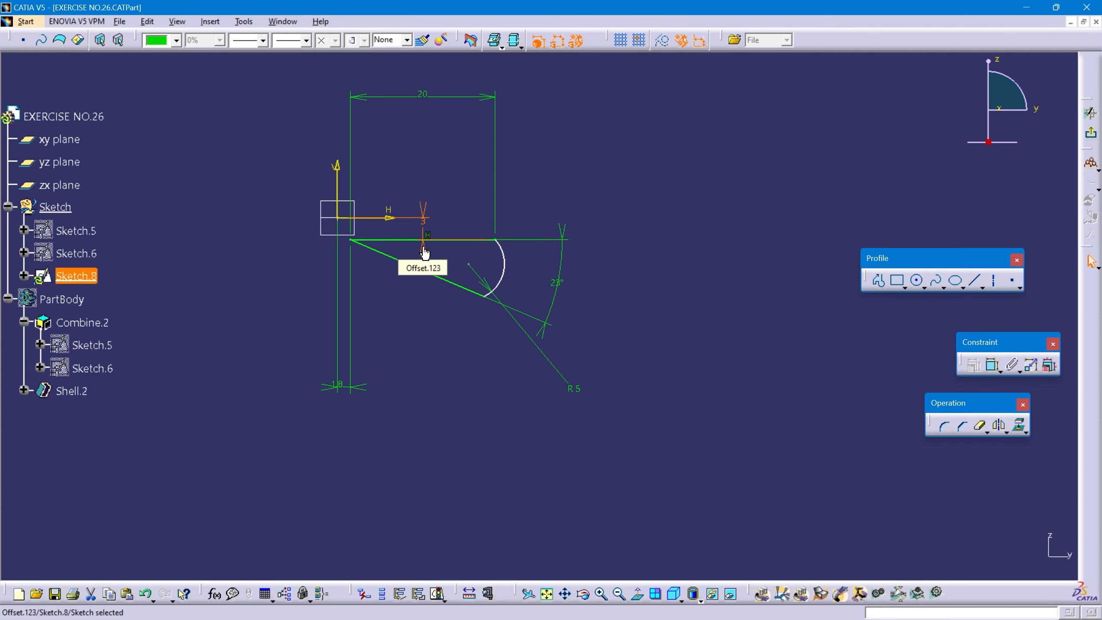
# Reshape the end arc so it bulges downward and make it tangent to the sloped line
pyautogui.moveTo(480, 328)
pyautogui.mouseDown(button='middle')
pyautogui.moveTo(484, 268)
pyautogui.moveTo(568, 360)
pyautogui.mouseUp(button='middle')
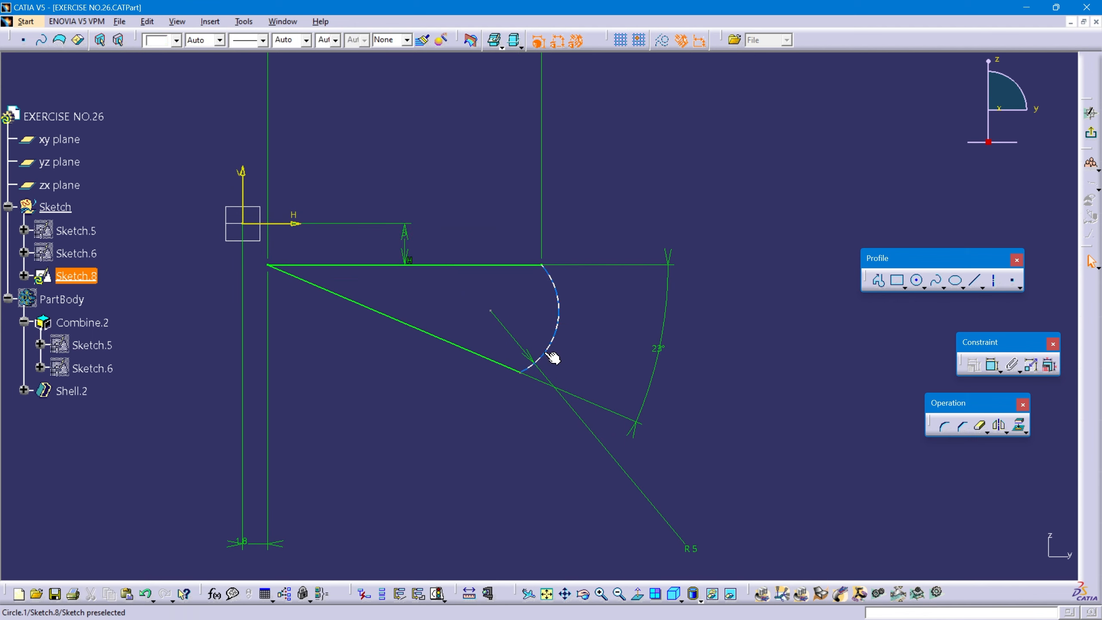
pyautogui.moveTo(551, 356); pyautogui.dragTo(473, 327)
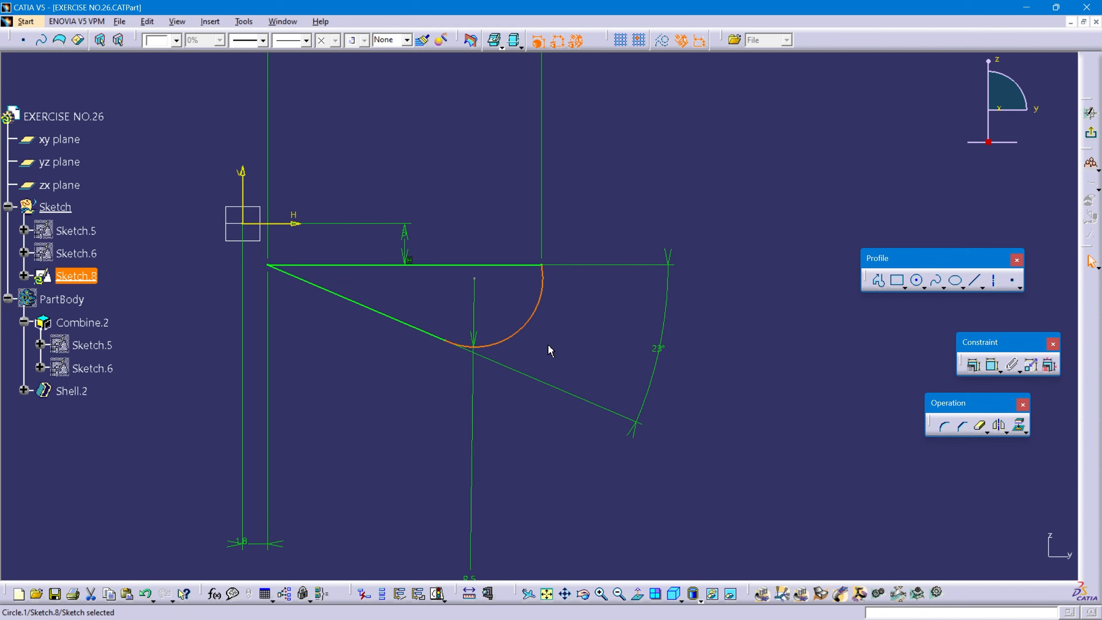
pyautogui.click(550, 351)
pyautogui.click(994, 365)
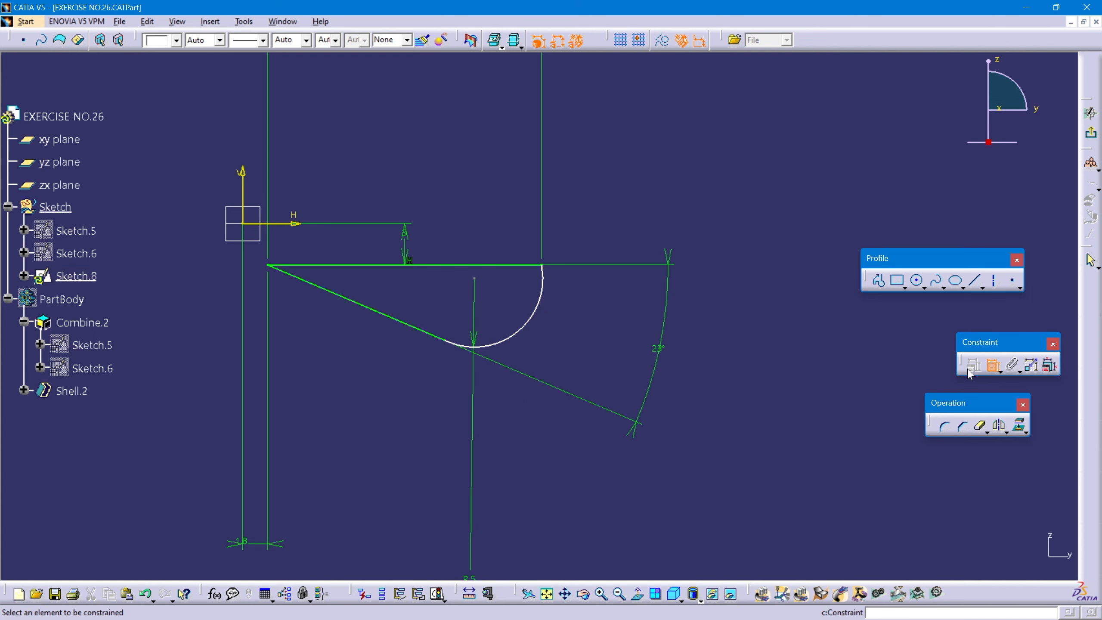
pyautogui.click(525, 347)
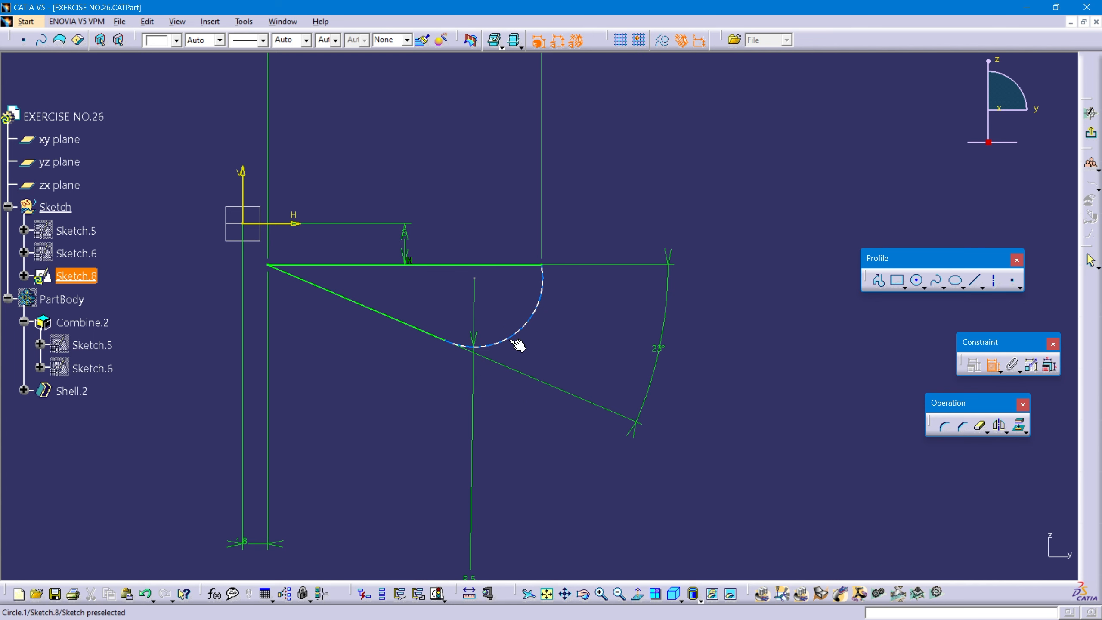
pyautogui.click(411, 326)
pyautogui.rightClick(327, 376)
pyautogui.click(372, 432)
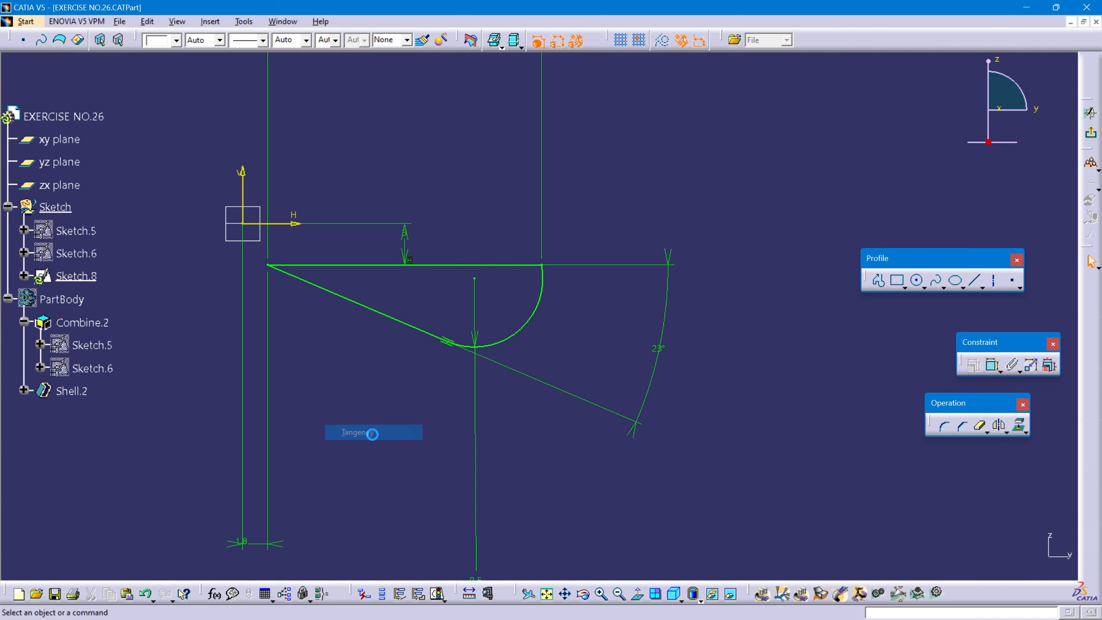
# Leave the finished tapered sketch and show the hidden PartBody
pyautogui.moveTo(412, 434); pyautogui.dragTo(437, 484, button='middle')
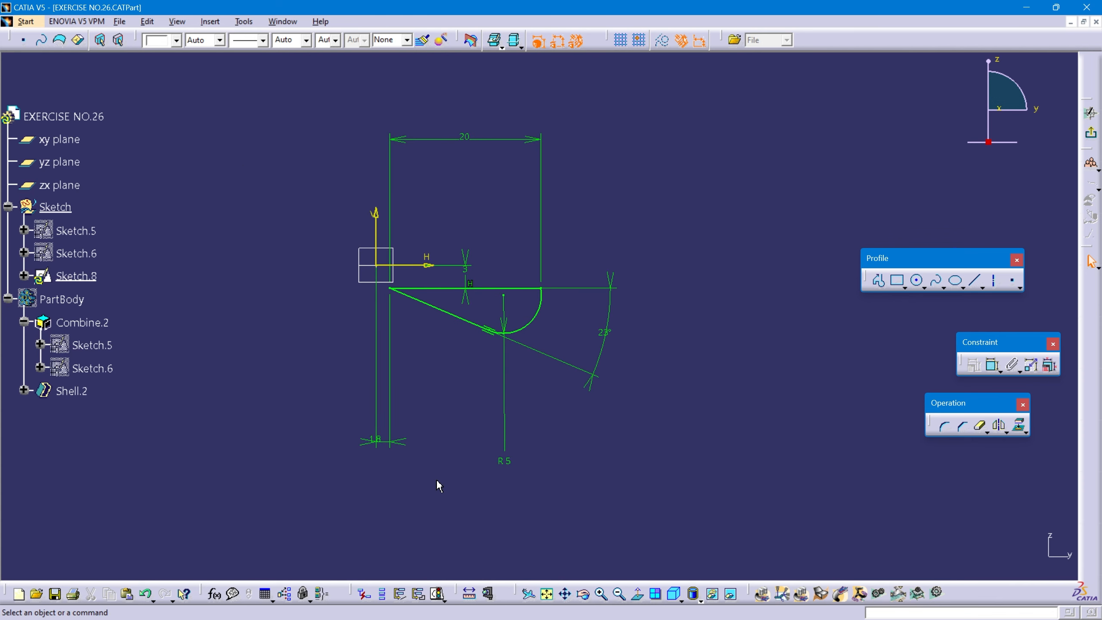
pyautogui.click(1093, 137)
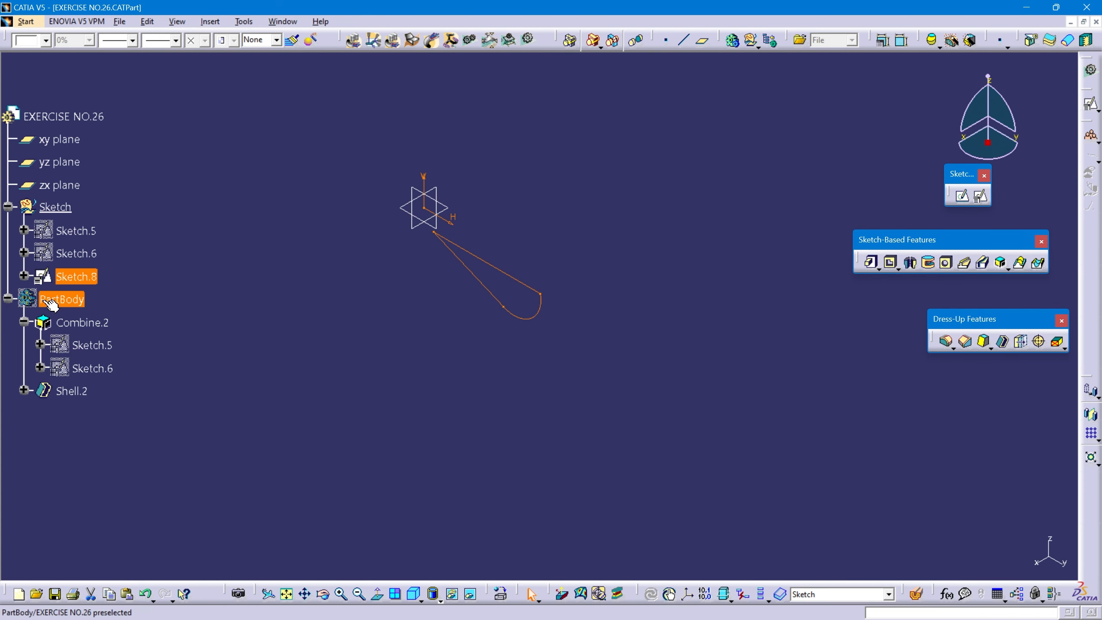
pyautogui.rightClick(73, 299)
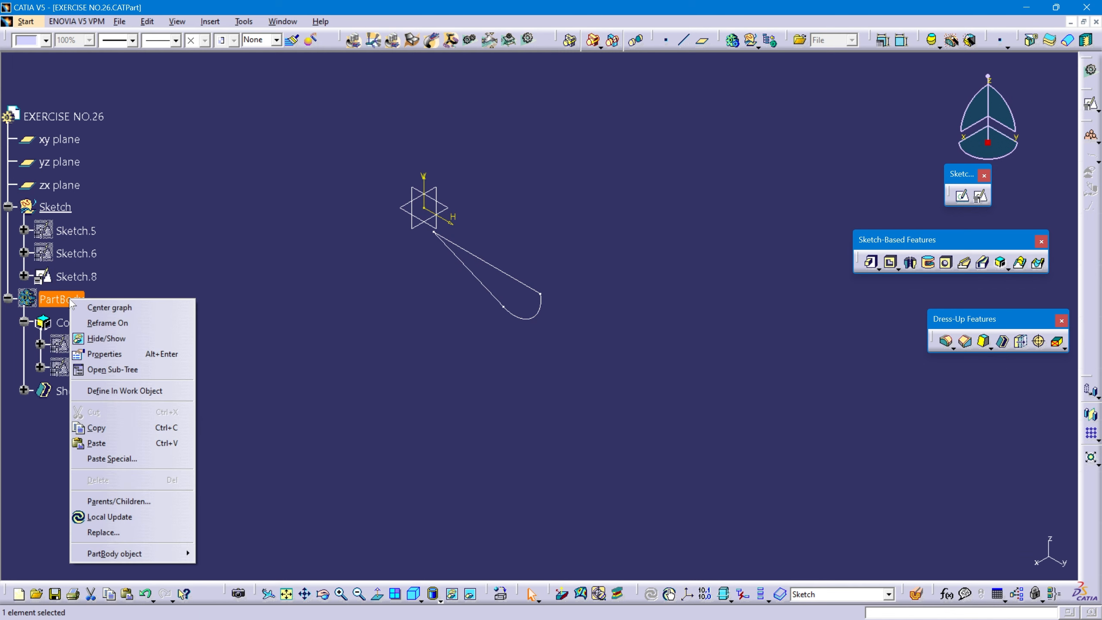
pyautogui.click(105, 342)
pyautogui.click(82, 323)
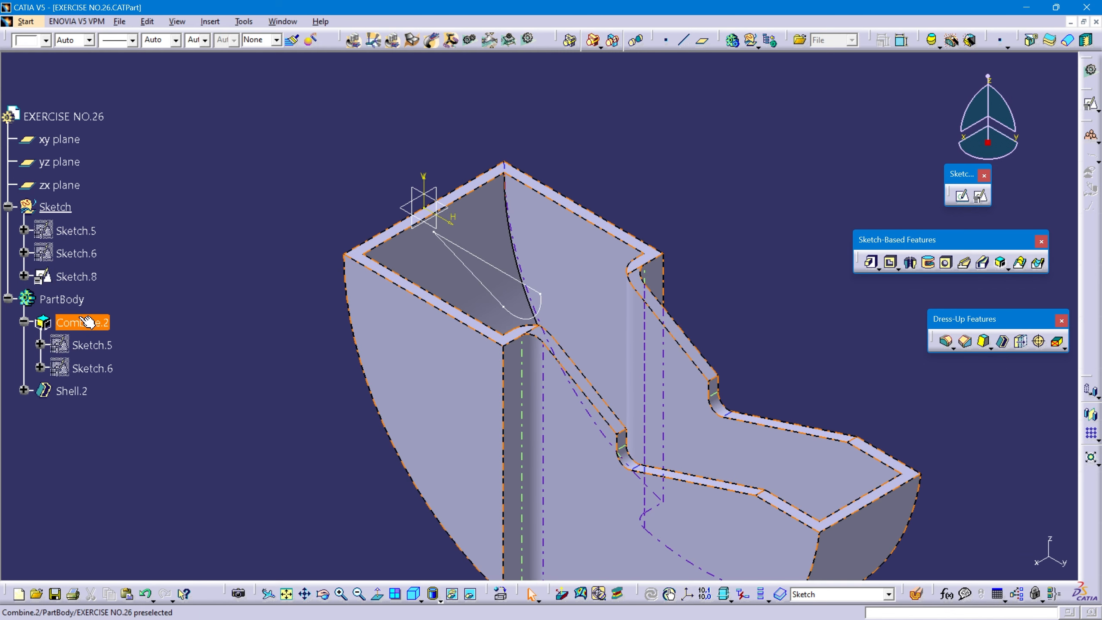
# Define PartBody as the in-work object
pyautogui.click(61, 299)
pyautogui.rightClick(58, 299)
pyautogui.click(92, 369)
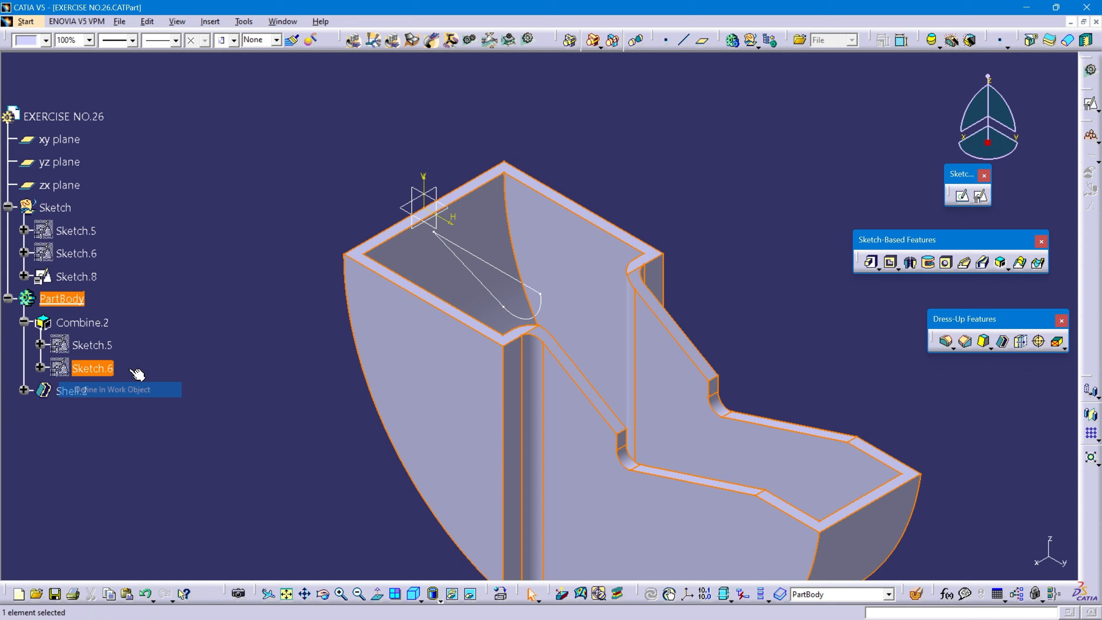
# Cut a pocket from the tapered Sketch.8 profile through both side walls, with the first and second limits set to Up to last
pyautogui.click(83, 278)
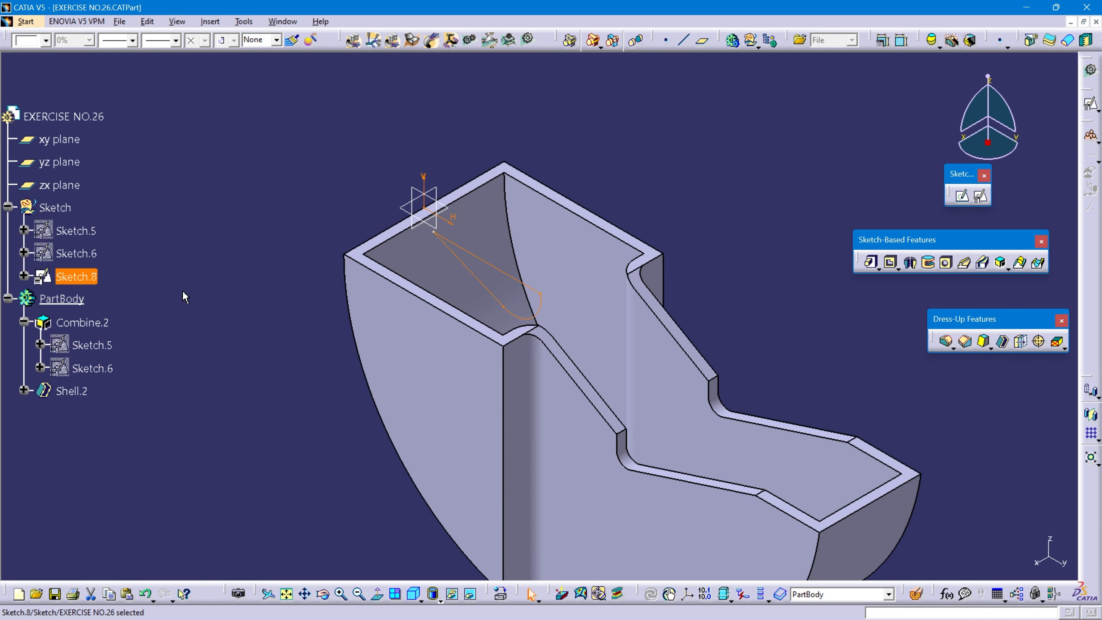
pyautogui.click(892, 263)
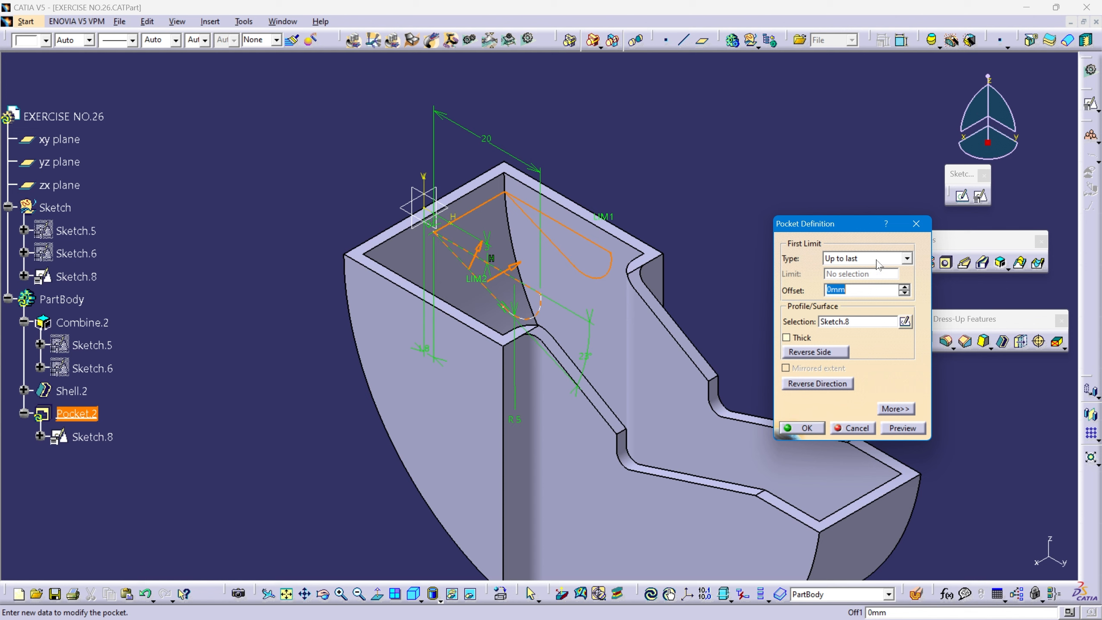
pyautogui.click(888, 410)
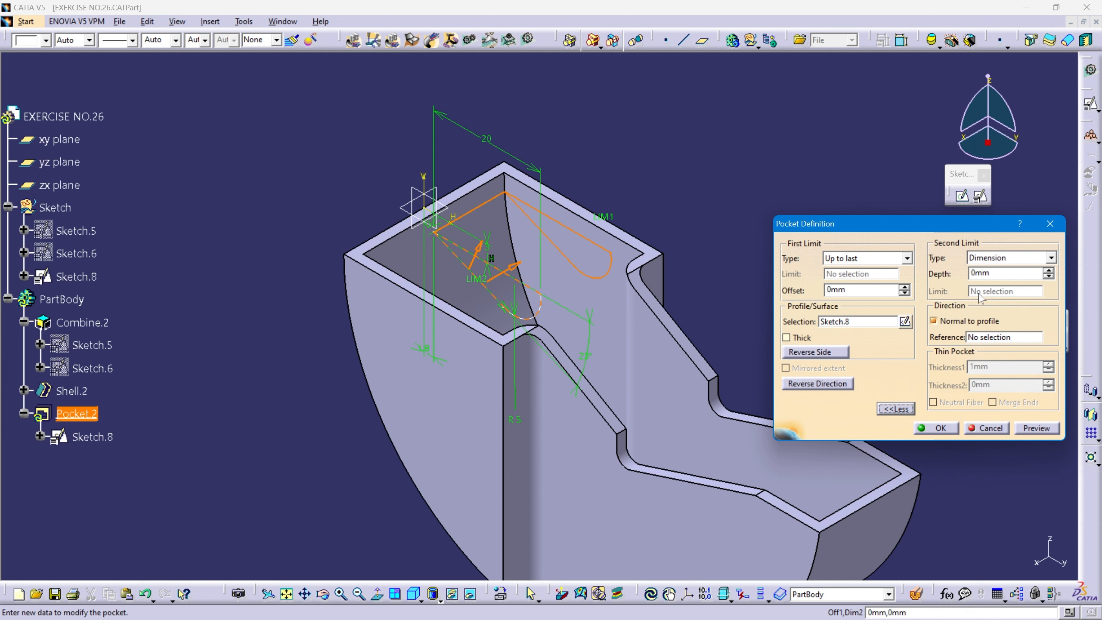
pyautogui.click(1052, 258)
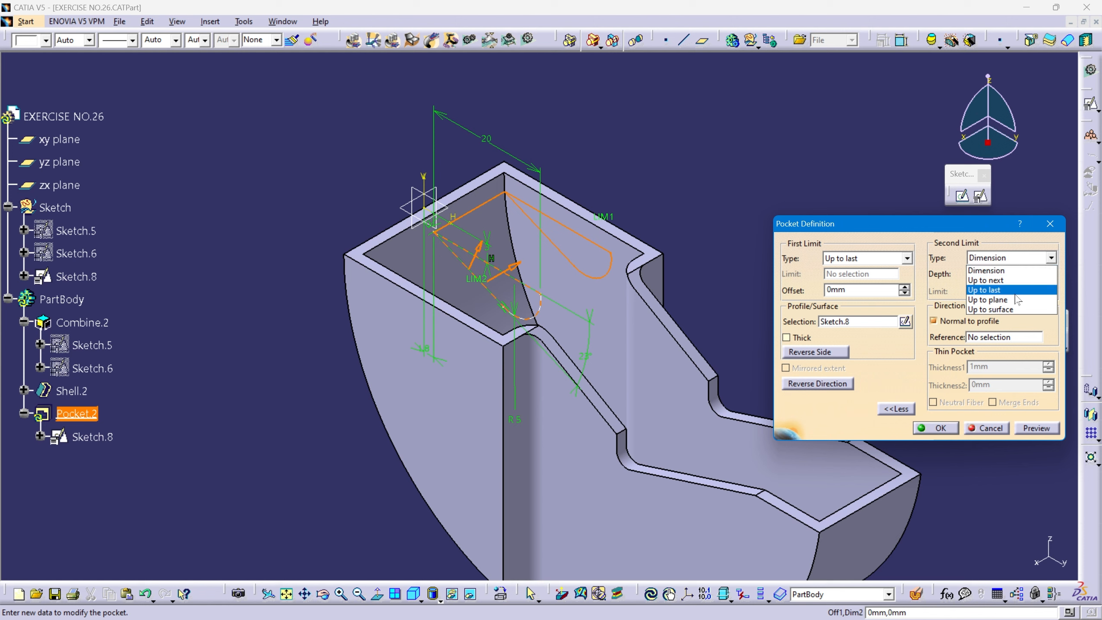
pyautogui.click(1014, 289)
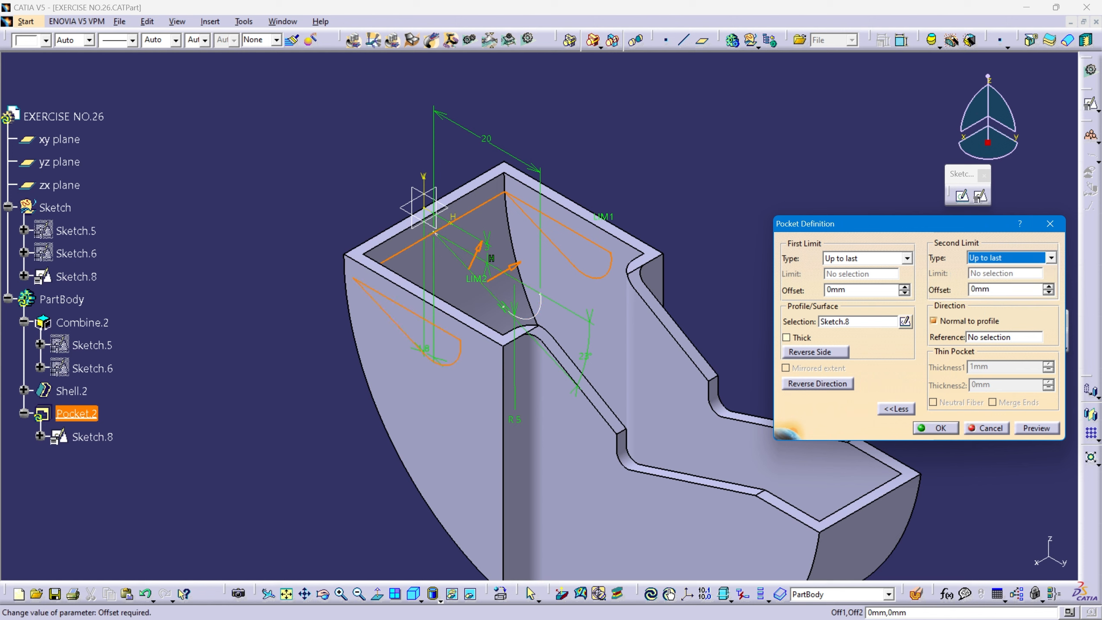
pyautogui.click(1037, 428)
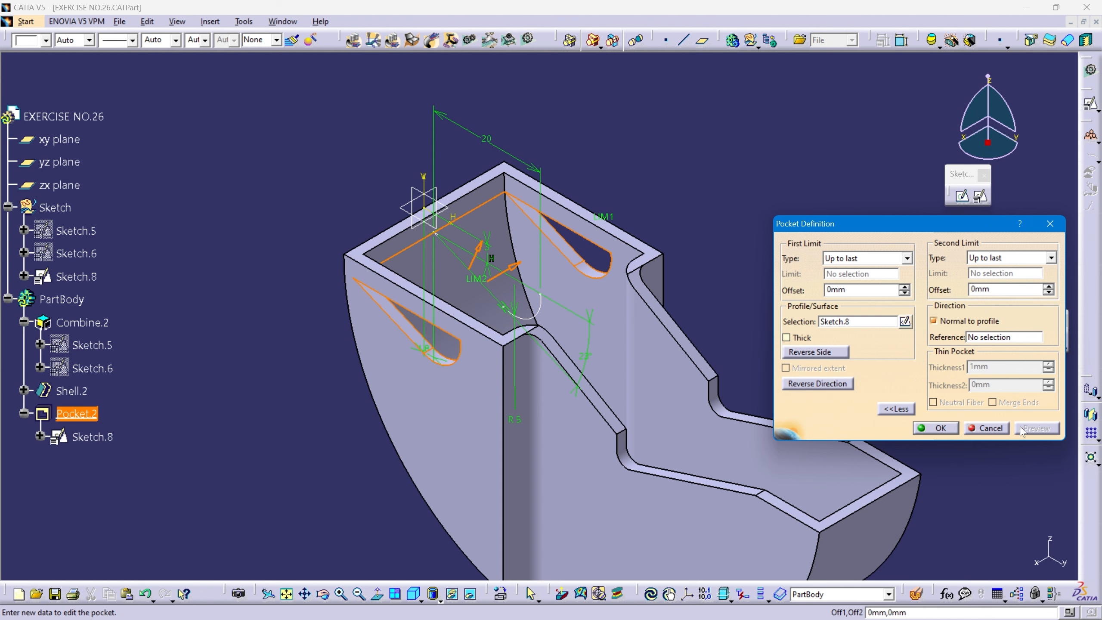
pyautogui.click(936, 428)
# Hide the xy, yz and zx reference planes
pyautogui.moveTo(404, 304)
pyautogui.mouseDown(button='middle')
pyautogui.moveTo(409, 282)
pyautogui.moveTo(423, 308)
pyautogui.mouseUp(button='middle')
pyautogui.moveTo(618, 322); pyautogui.dragTo(529, 322, button='middle')
pyautogui.click(60, 139)
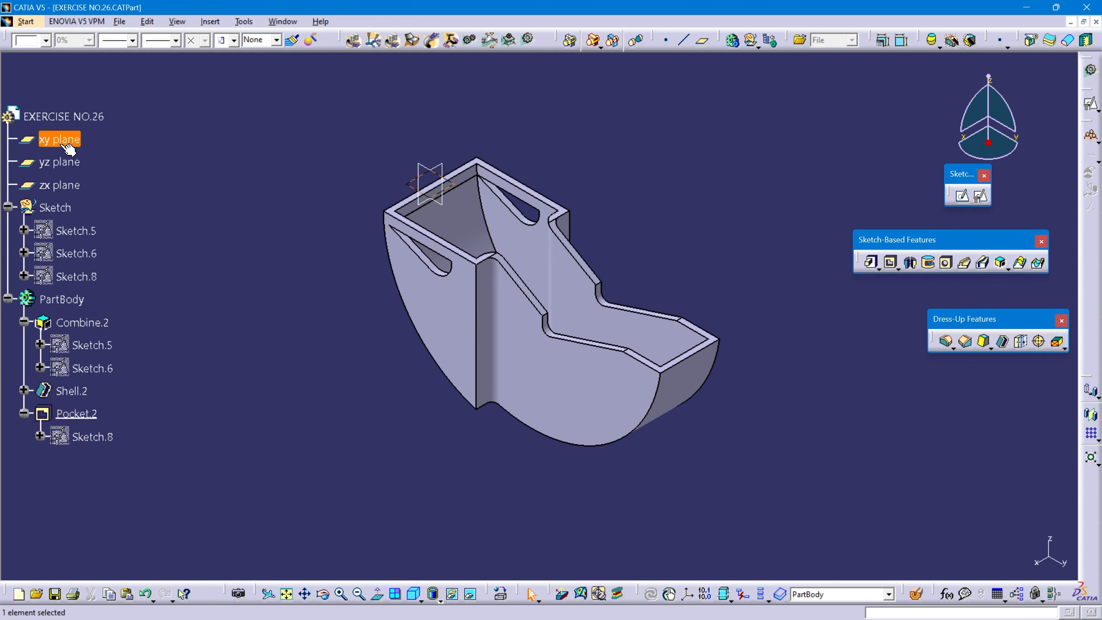
pyautogui.keyDown('shift'); pyautogui.click(60, 185); pyautogui.keyUp('shift')
pyautogui.rightClick(65, 188)
pyautogui.click(104, 227)
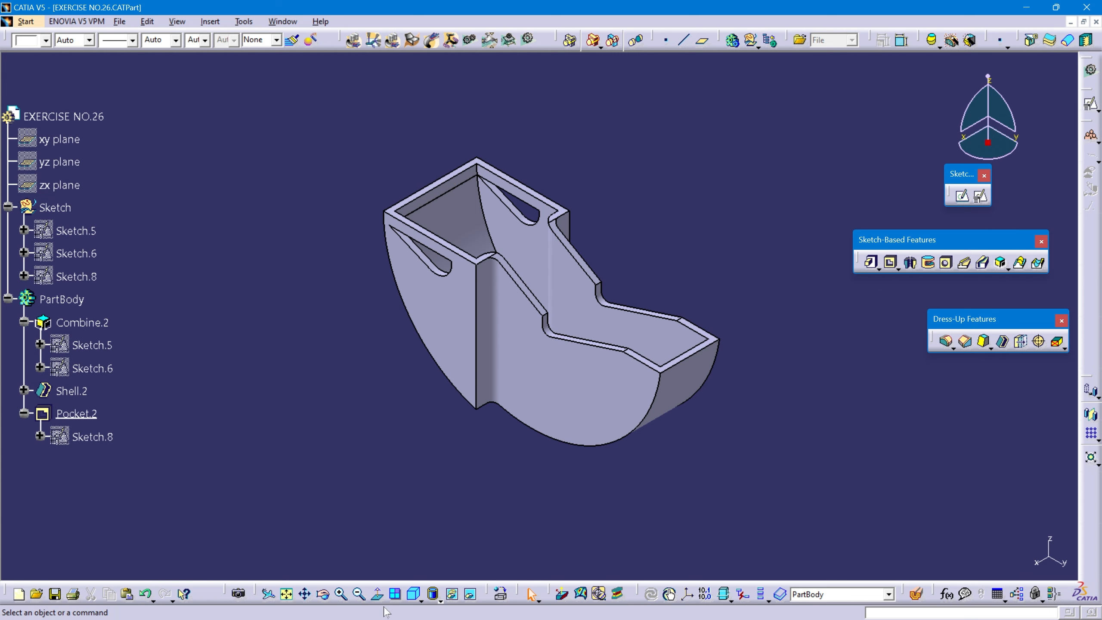
# Inspect the finished part in the standard front, top and isometric views
pyautogui.click(421, 601)
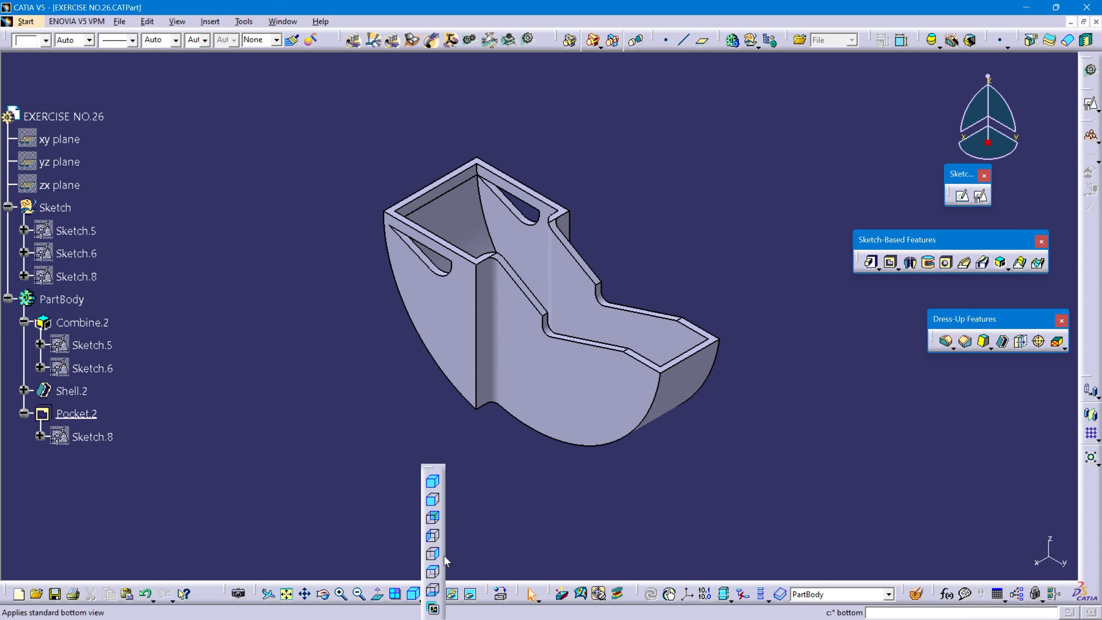
pyautogui.click(433, 503)
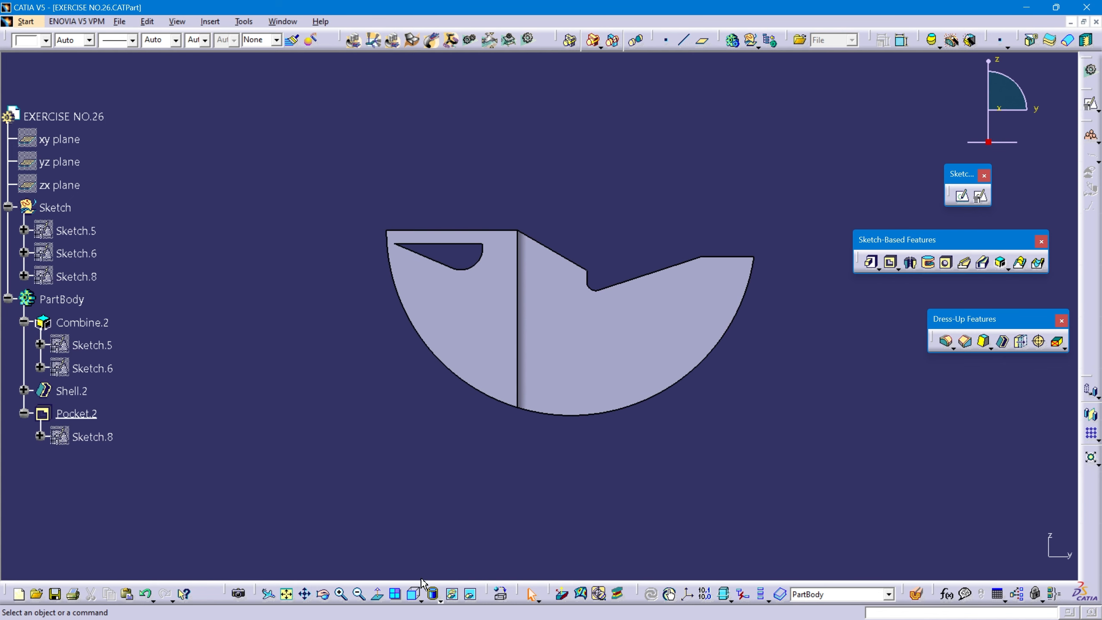
pyautogui.click(421, 601)
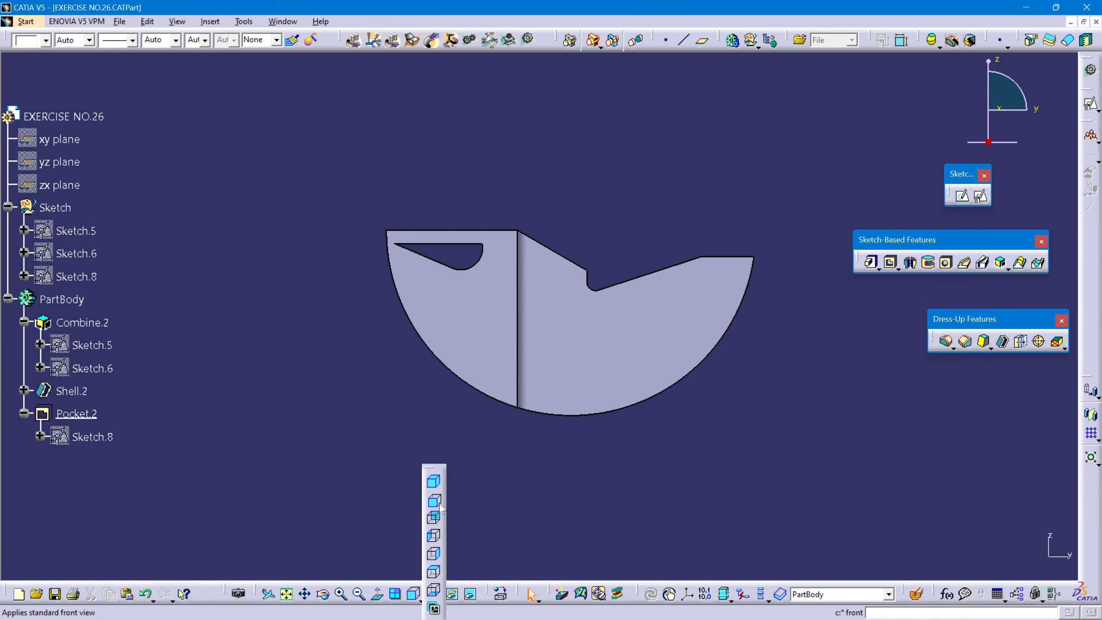
pyautogui.click(434, 572)
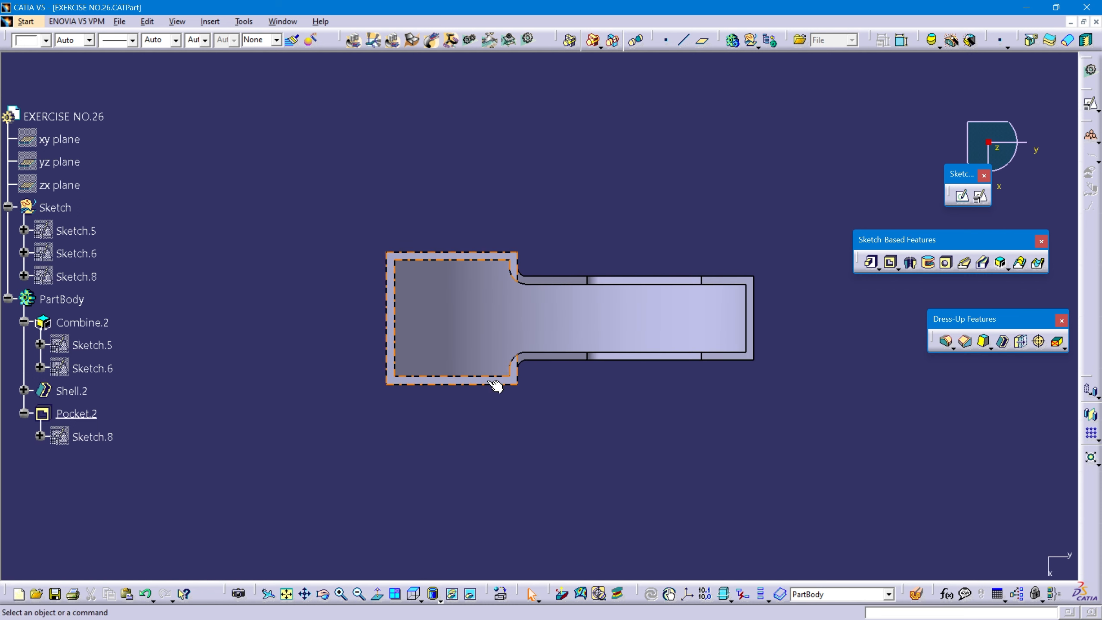
pyautogui.click(419, 590)
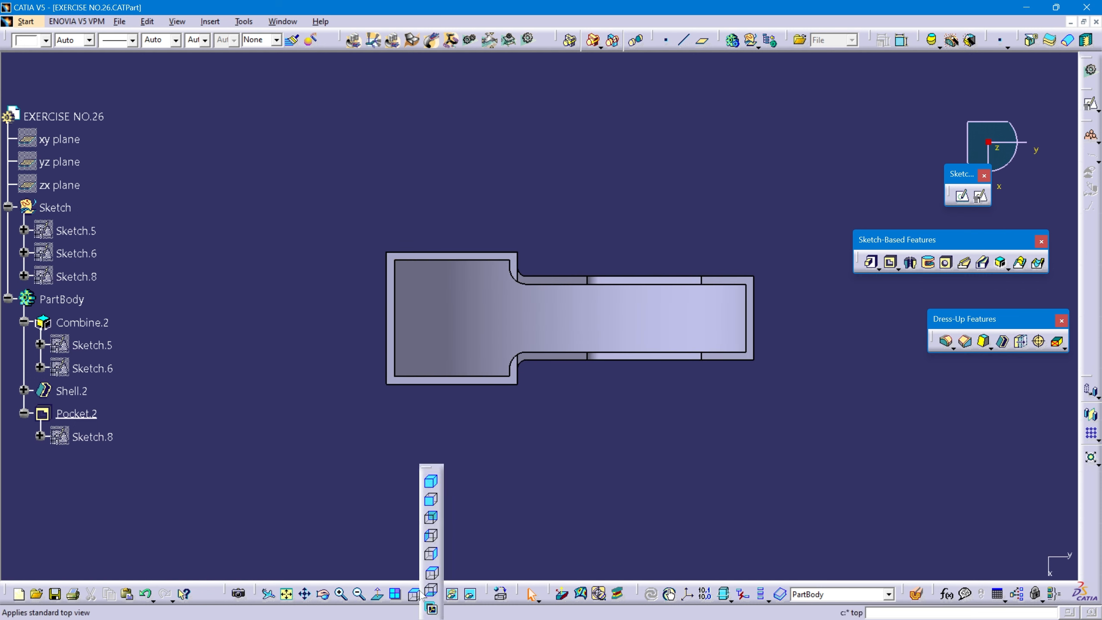
pyautogui.click(433, 484)
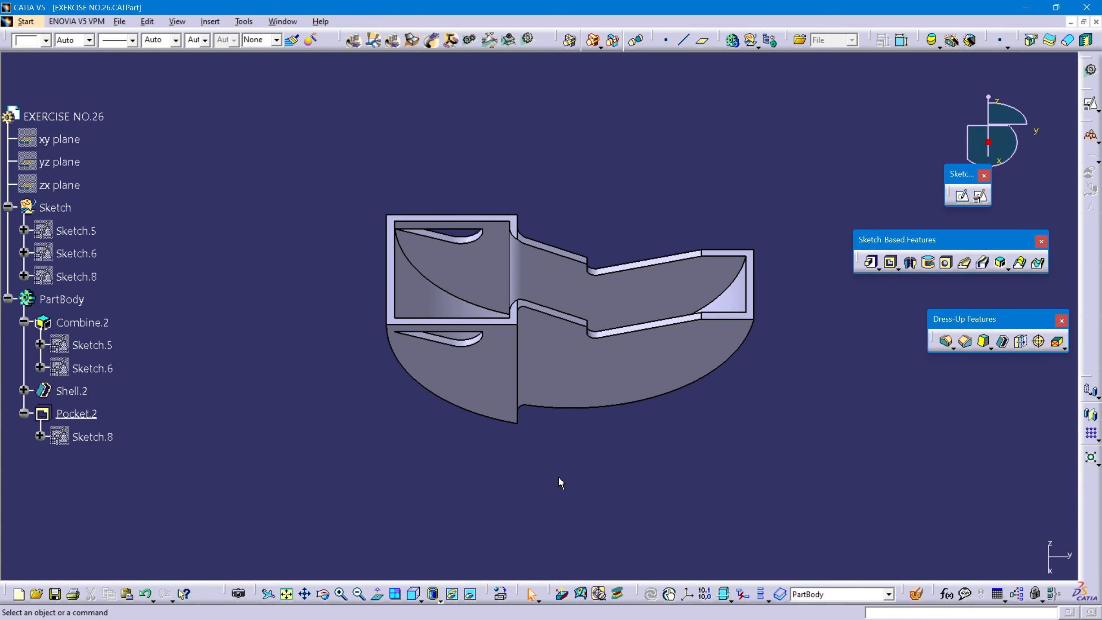
# Examine the part's interior with a temporary section cut along the yz plane and return to the isometric view
pyautogui.click(916, 593)
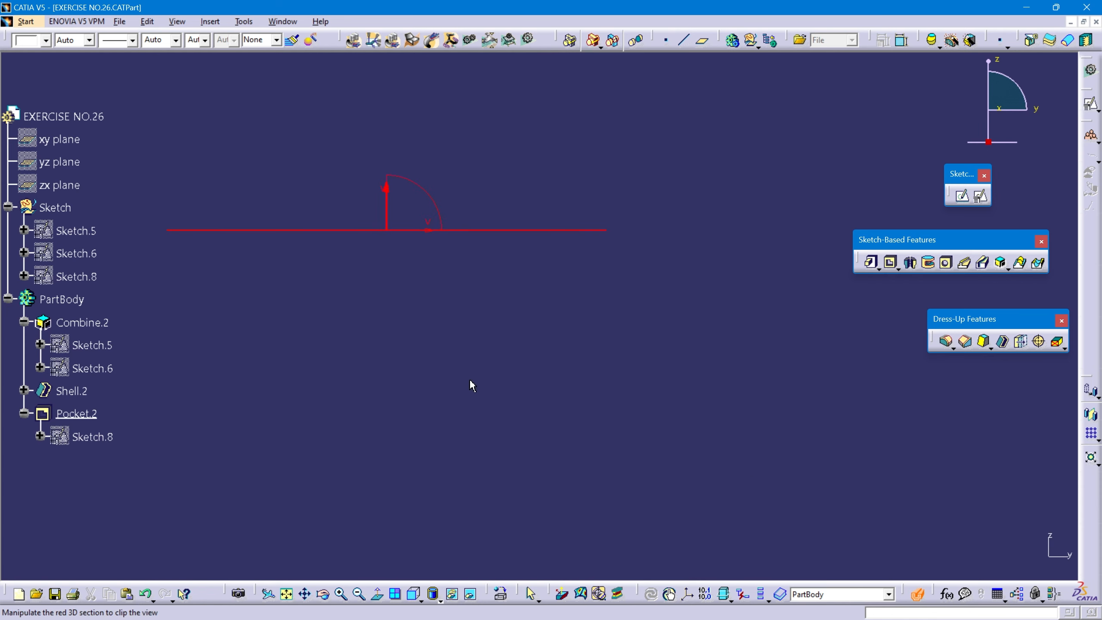
pyautogui.click(60, 163)
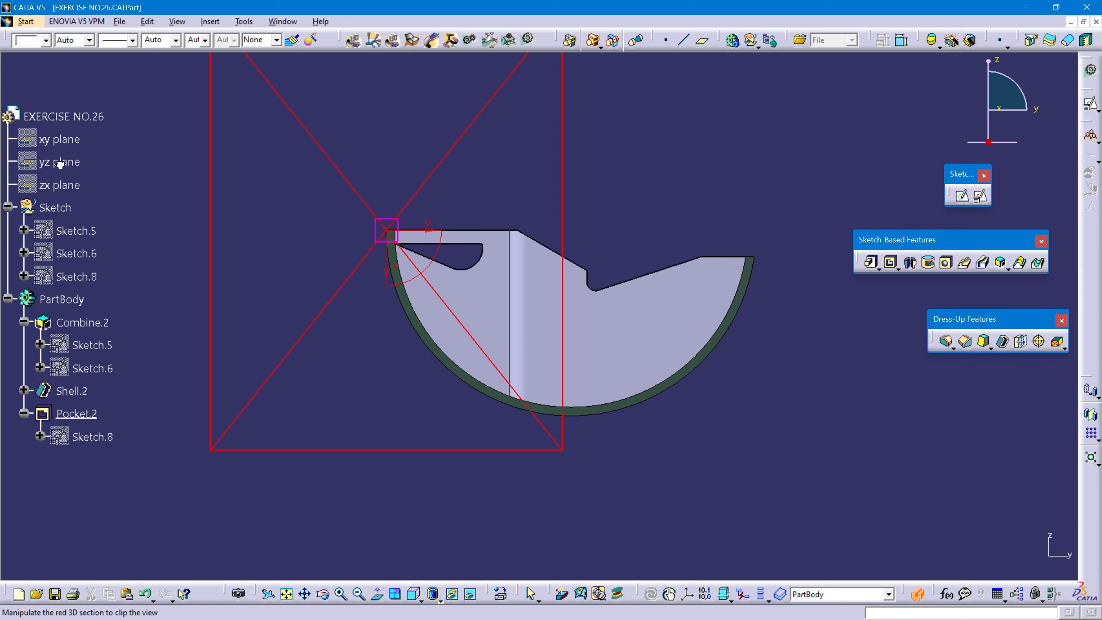
pyautogui.moveTo(634, 381); pyautogui.dragTo(646, 353, button='middle')
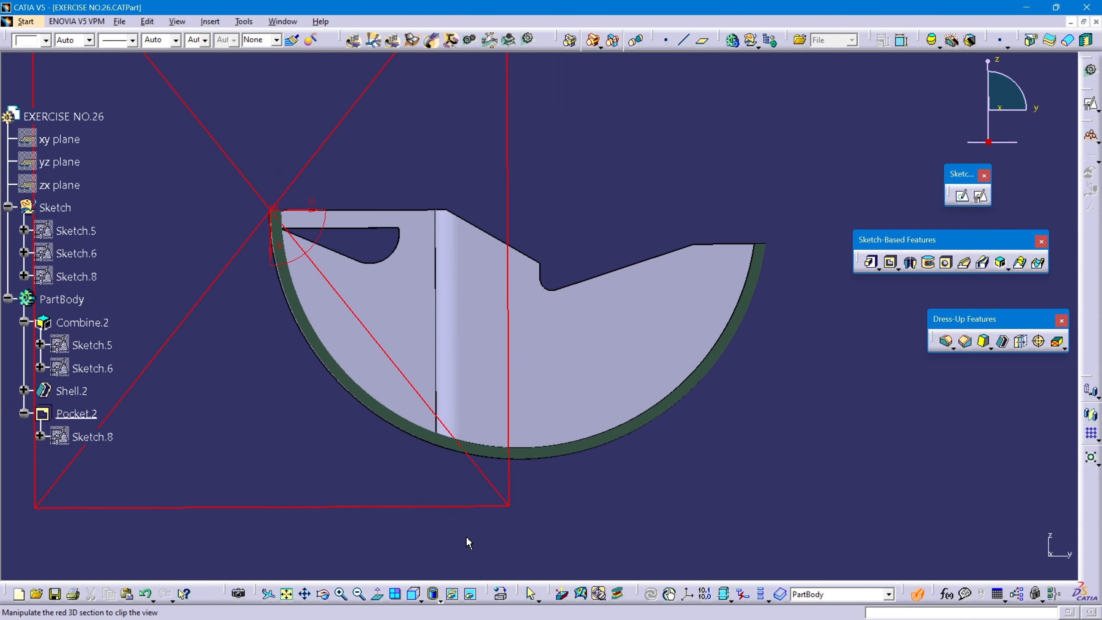
pyautogui.click(412, 591)
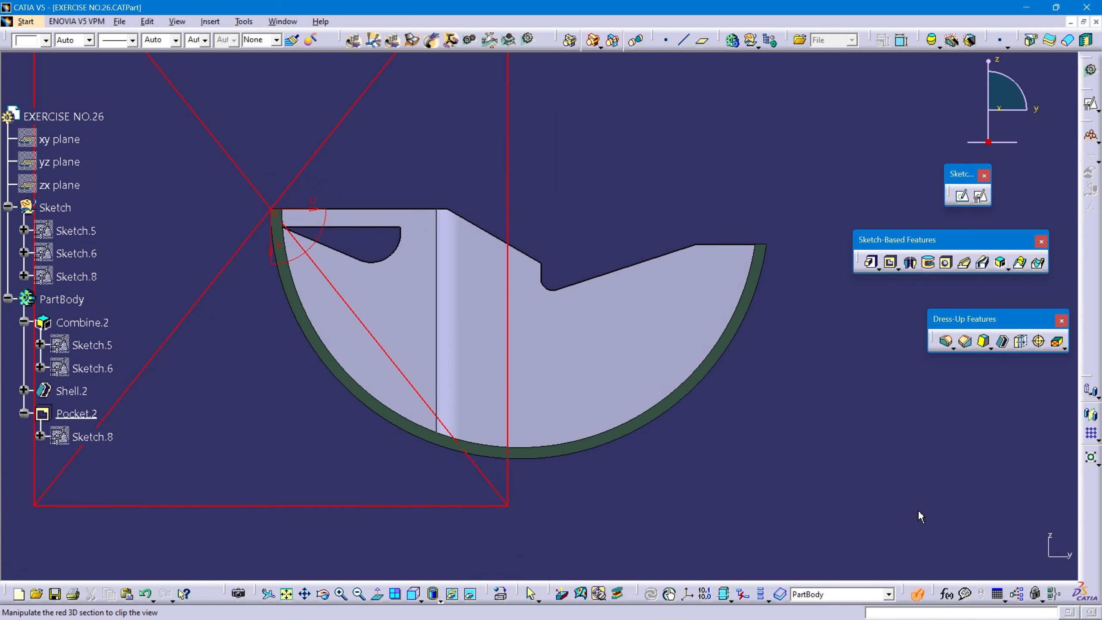
pyautogui.click(918, 595)
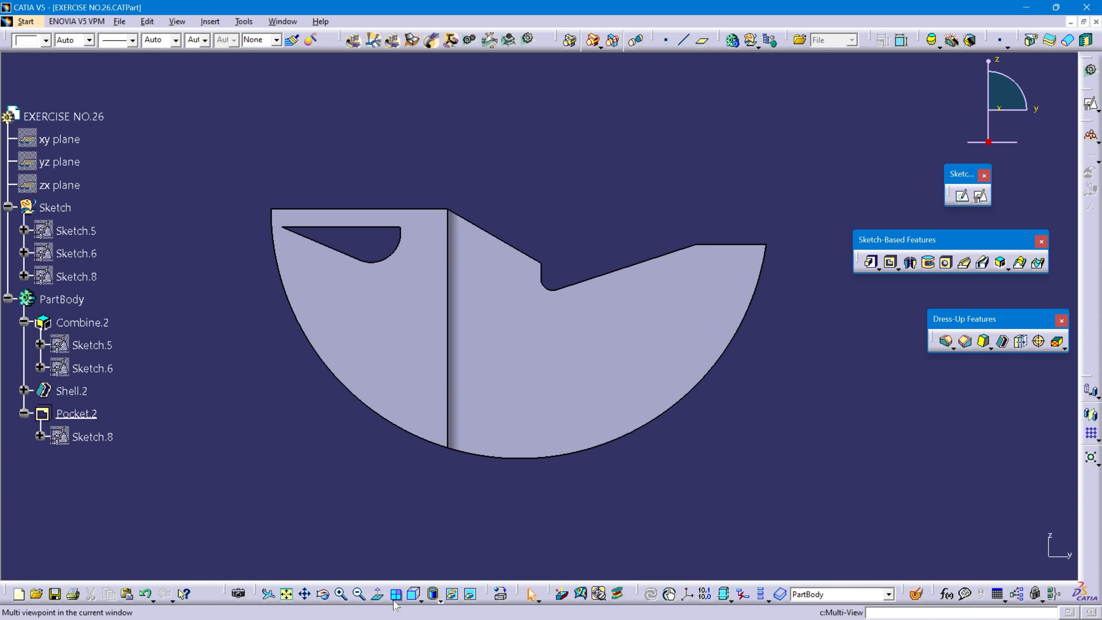
pyautogui.click(421, 601)
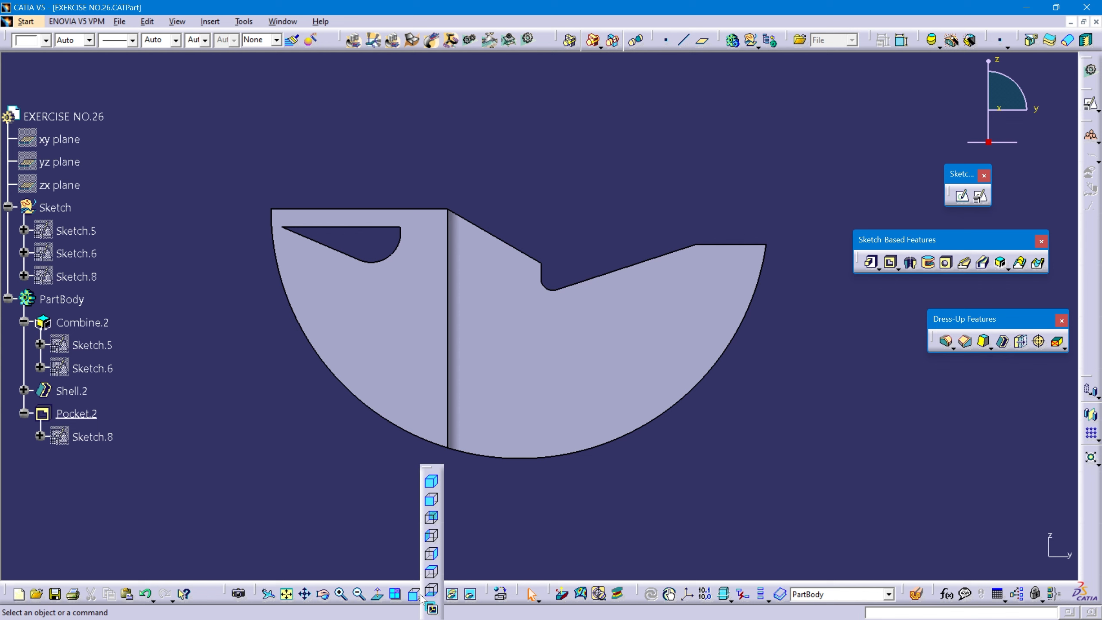
pyautogui.click(433, 483)
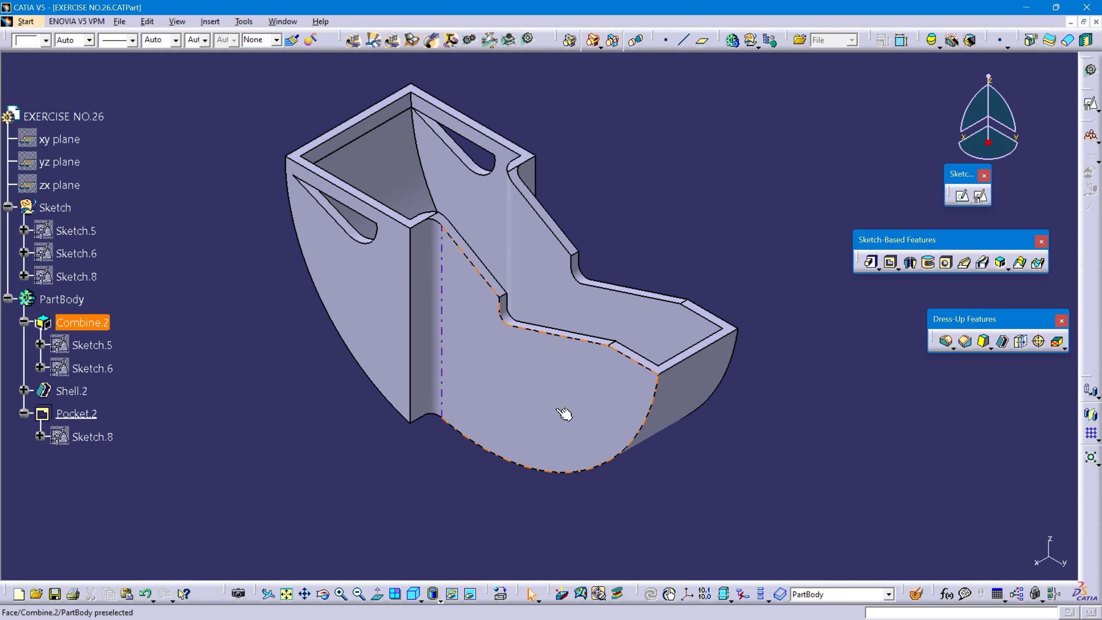